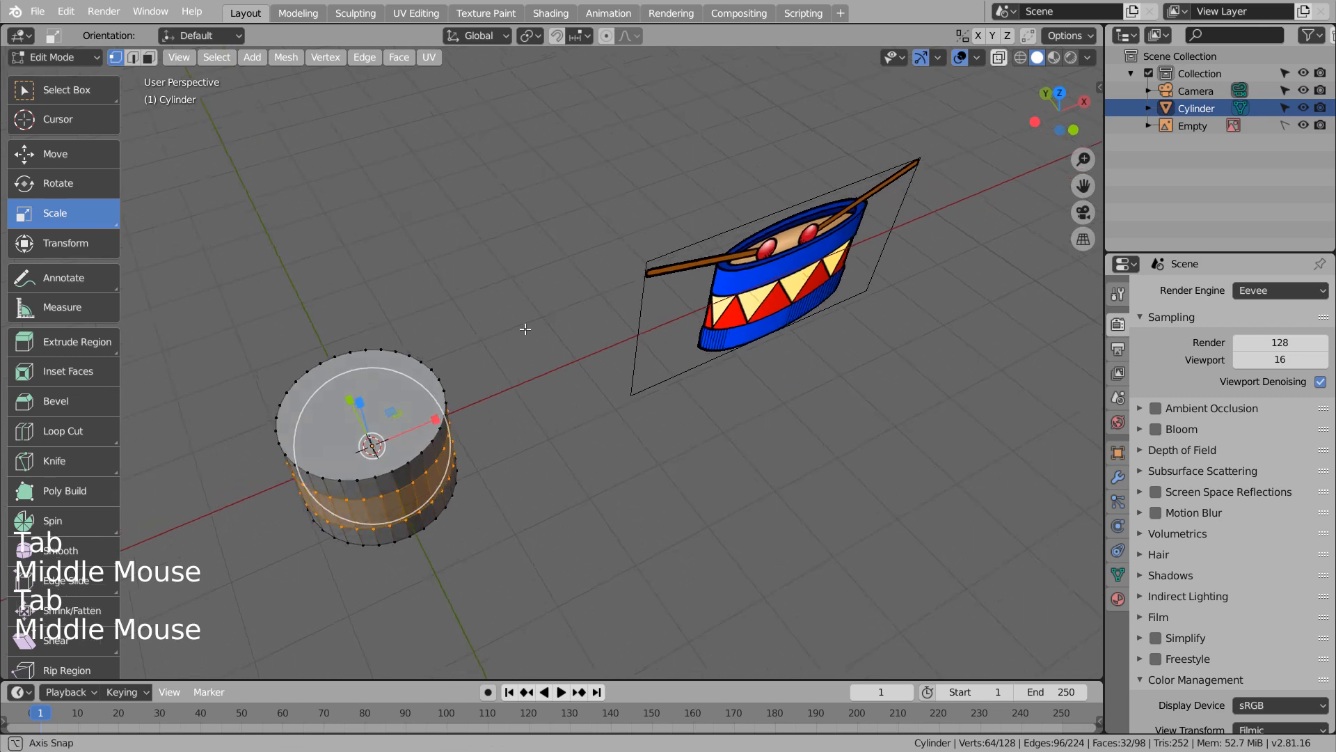
Step: Inset the cylinder's top face to leave a narrow rim around the drum's upper edge
{"action": "key", "text": "3"}
{"action": "left_click", "coordinate": [422, 376]}
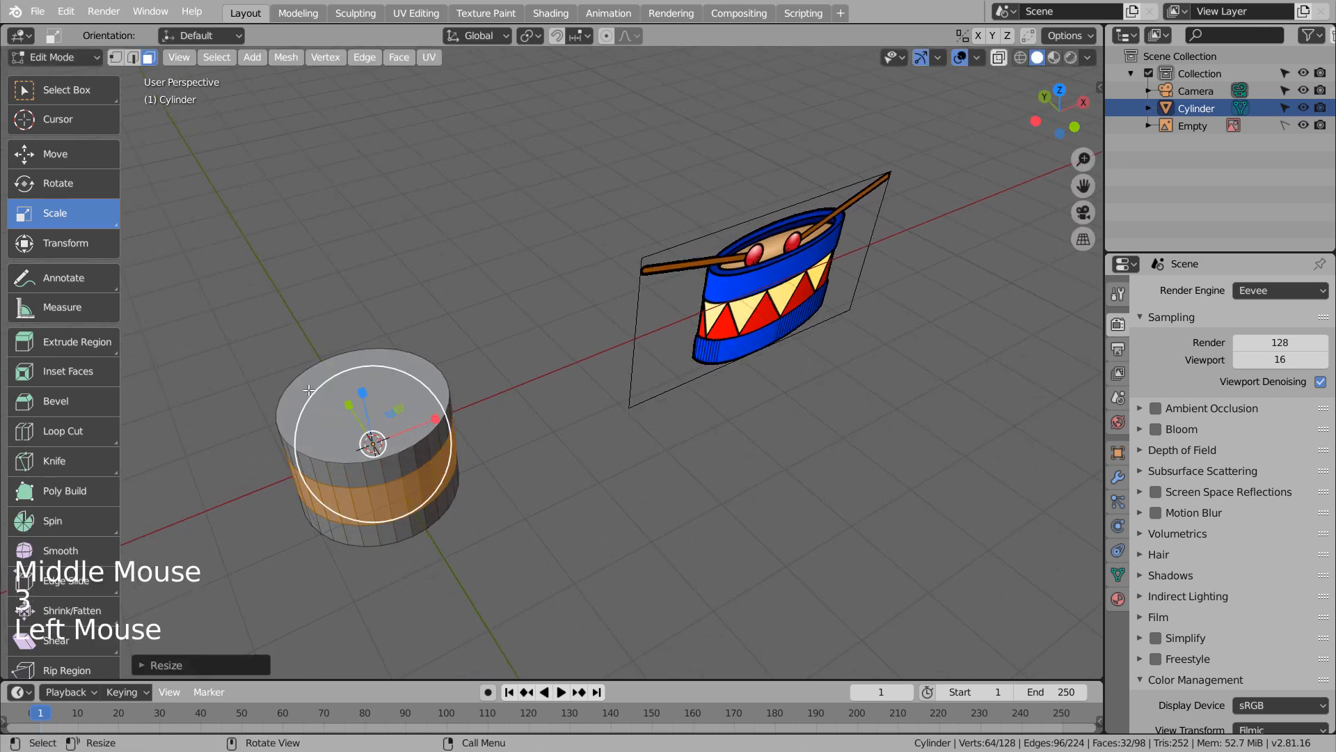
{"action": "left_click", "coordinate": [419, 387]}
{"action": "left_click", "coordinate": [425, 373]}
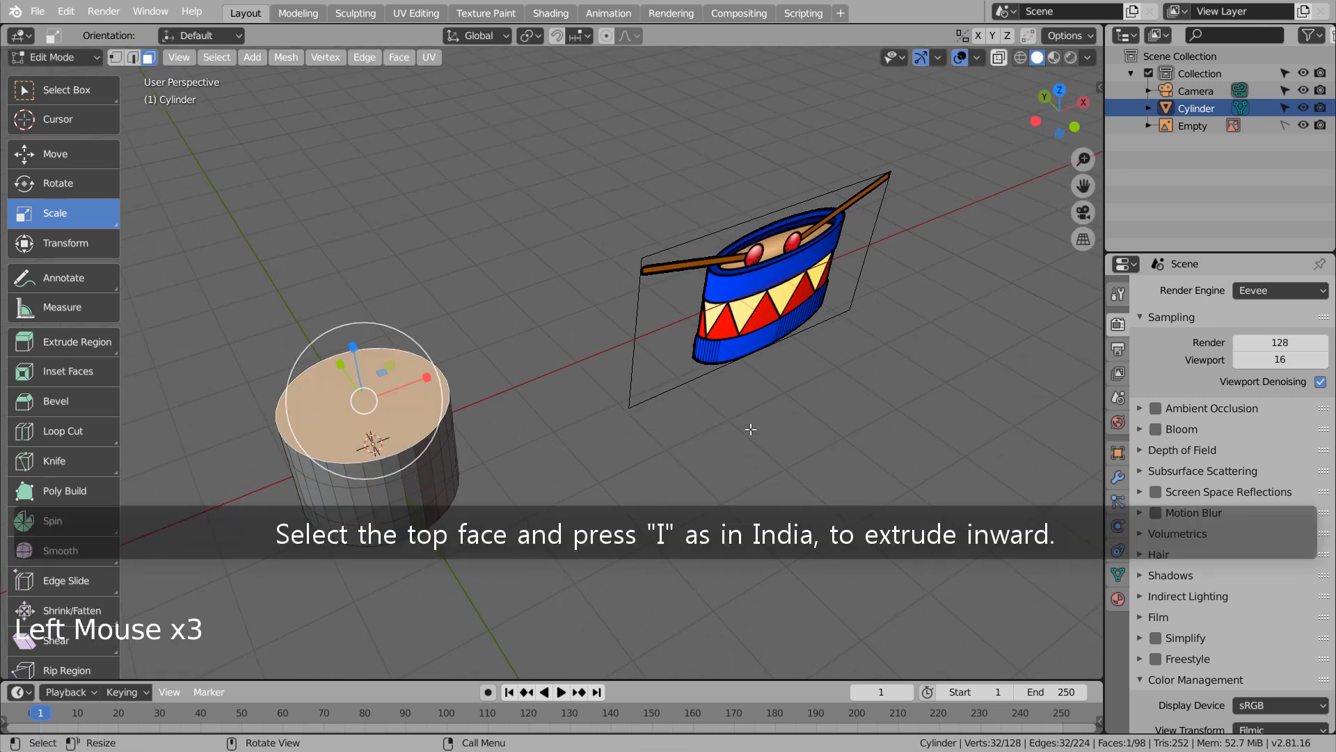
{"action": "key", "text": "i"}
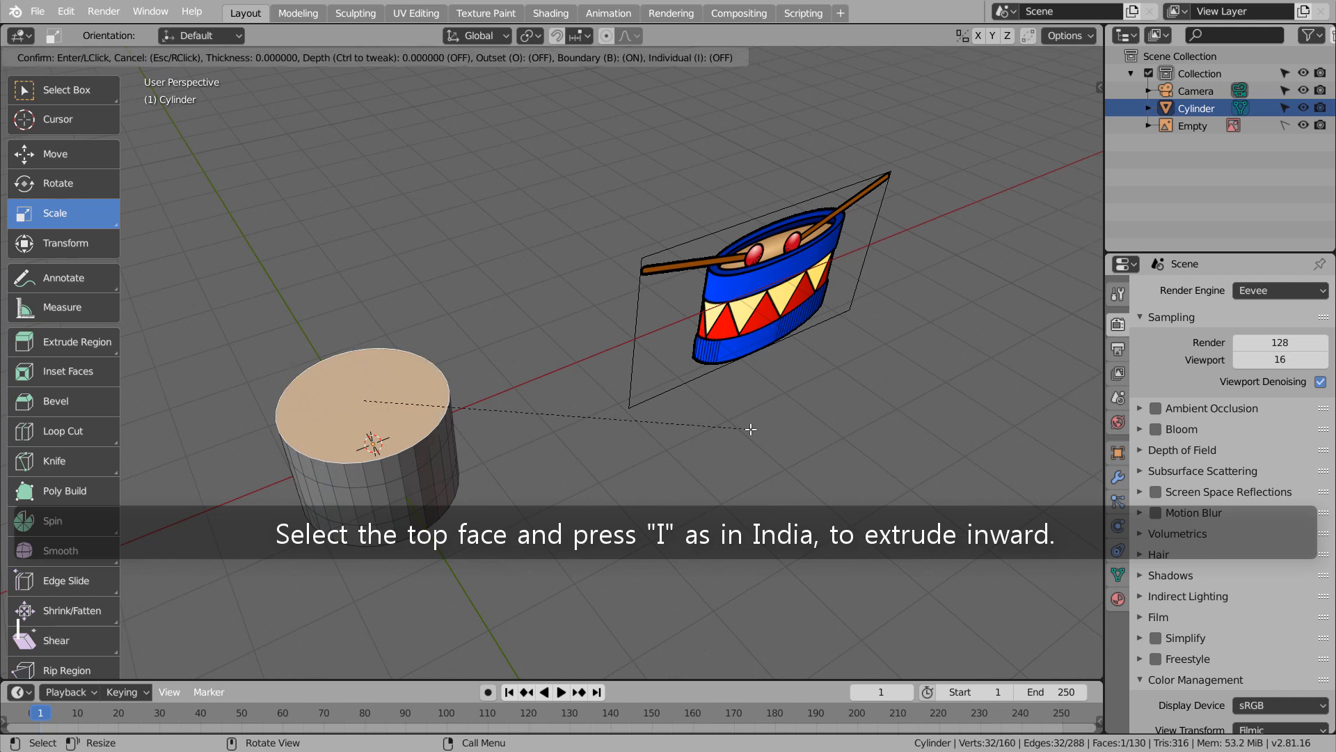
{"action": "left_click", "coordinate": [737, 431]}
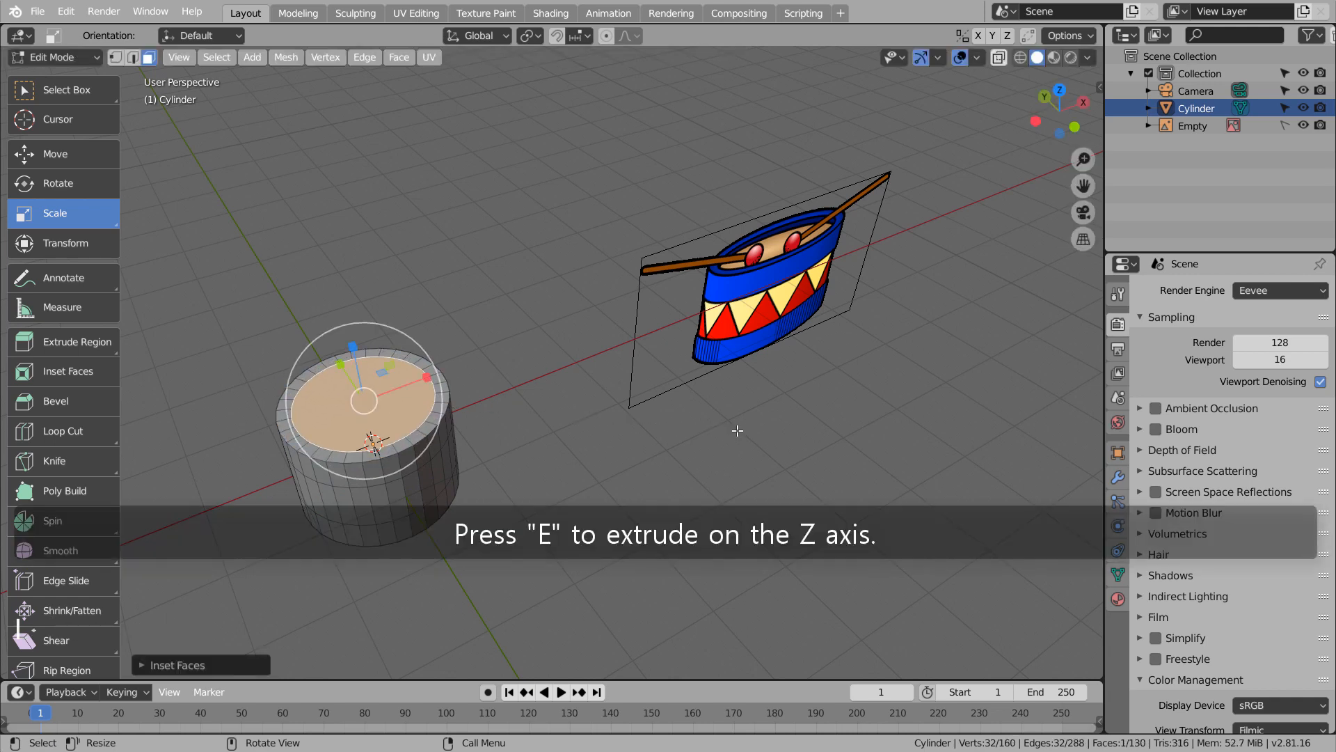
Step: Extrude the inset top face downward along Z to form a shallow recess inside the rim, and clear the selection
{"action": "key", "text": "e"}
{"action": "left_click", "coordinate": [738, 442]}
{"action": "middle_click_drag", "start_coordinate": [739, 442], "coordinate": [720, 478]}
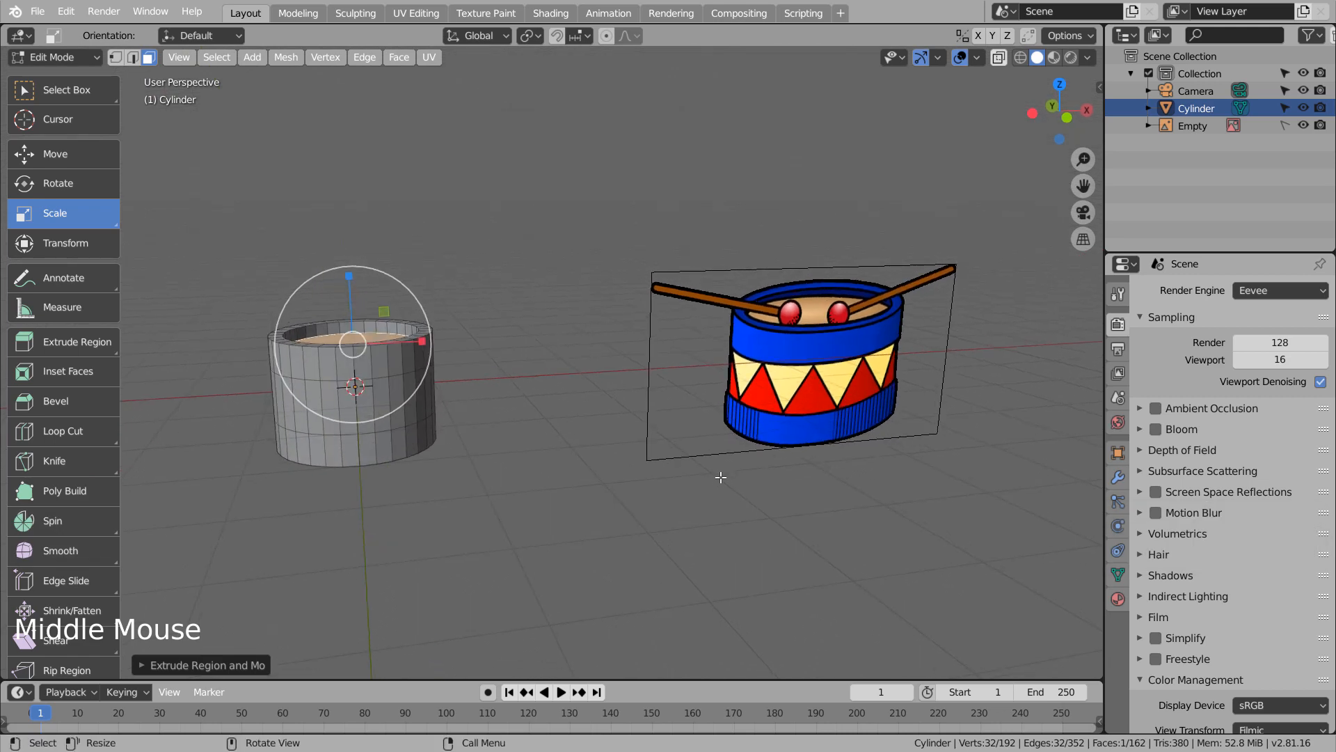
{"action": "left_click", "coordinate": [656, 520]}
{"action": "mouse_move", "coordinate": [583, 474]}
{"action": "middle_mouse_down"}
{"action": "mouse_move", "coordinate": [626, 468]}
{"action": "mouse_move", "coordinate": [582, 484]}
{"action": "middle_mouse_up"}
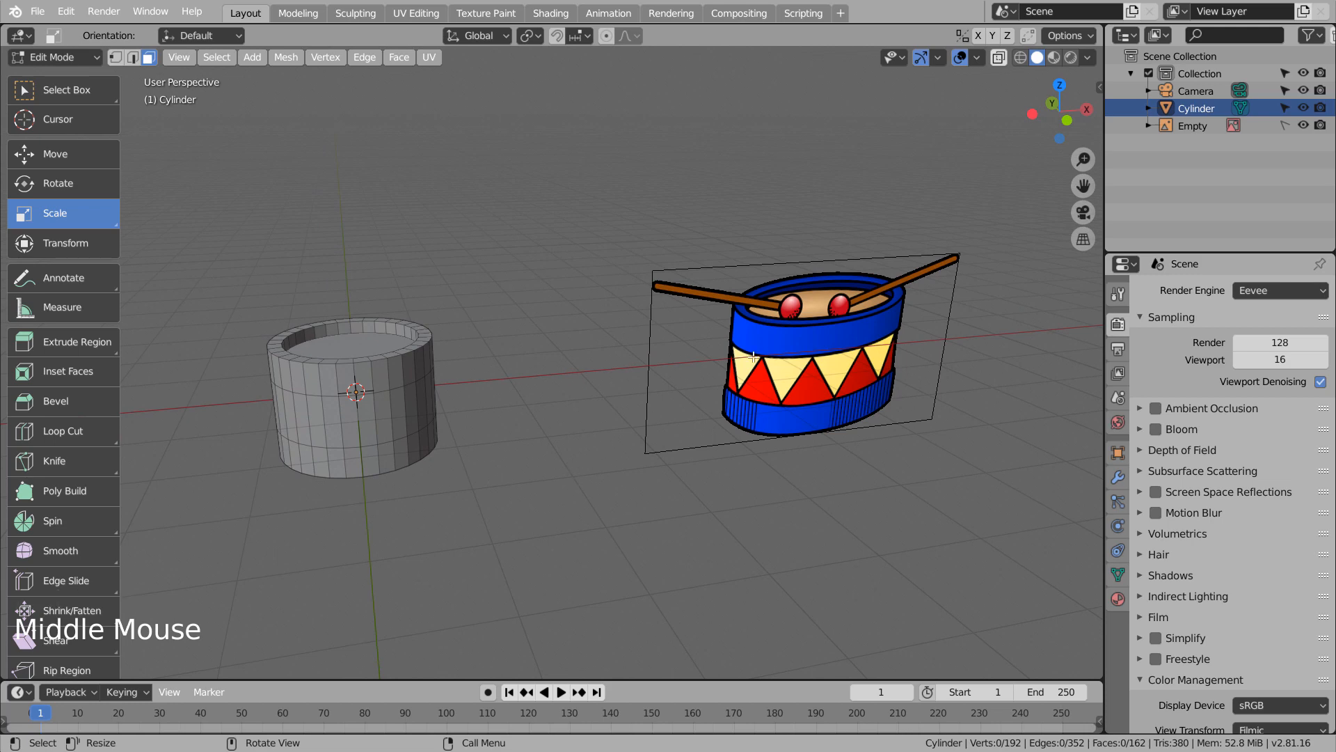
{"action": "left_click", "coordinate": [518, 427]}
Step: Return to Object Mode and apply Shade Smooth to the drum cylinder
{"action": "key", "text": "Tab"}
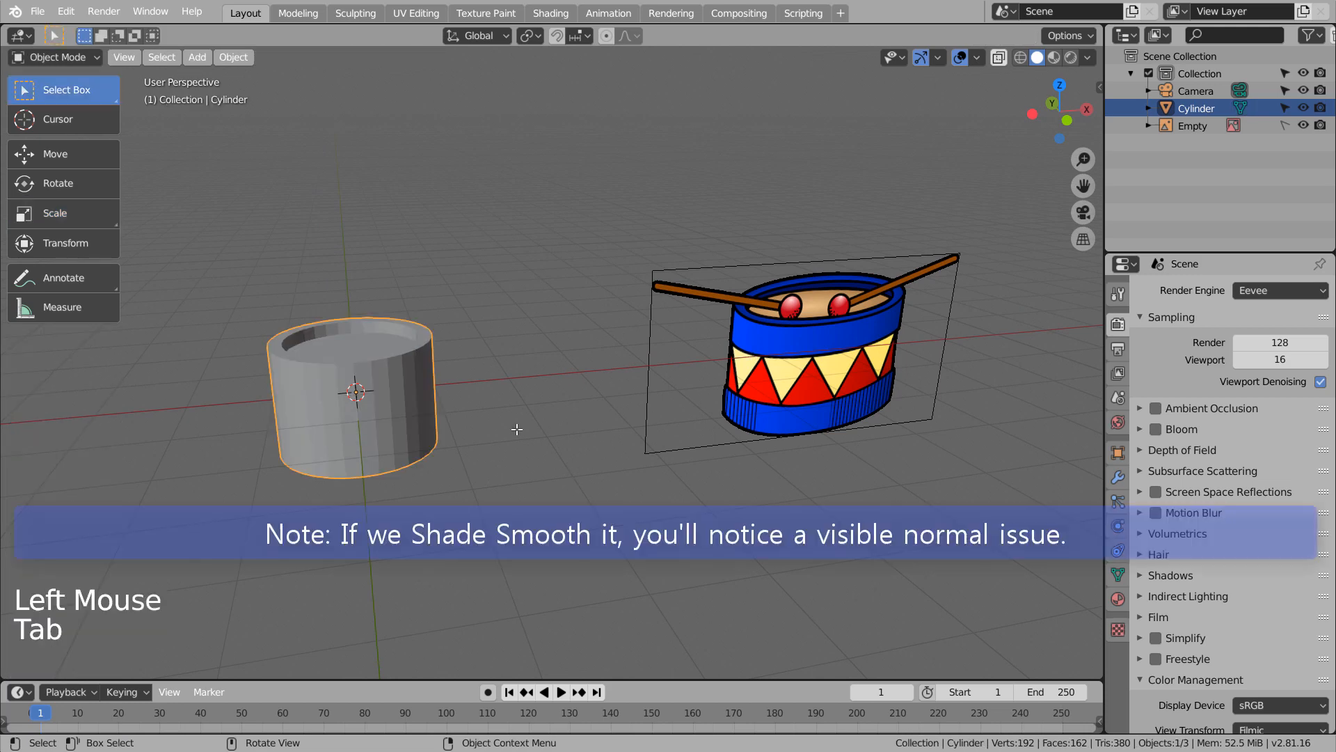
{"action": "right_click", "coordinate": [402, 364]}
{"action": "left_click", "coordinate": [404, 371]}
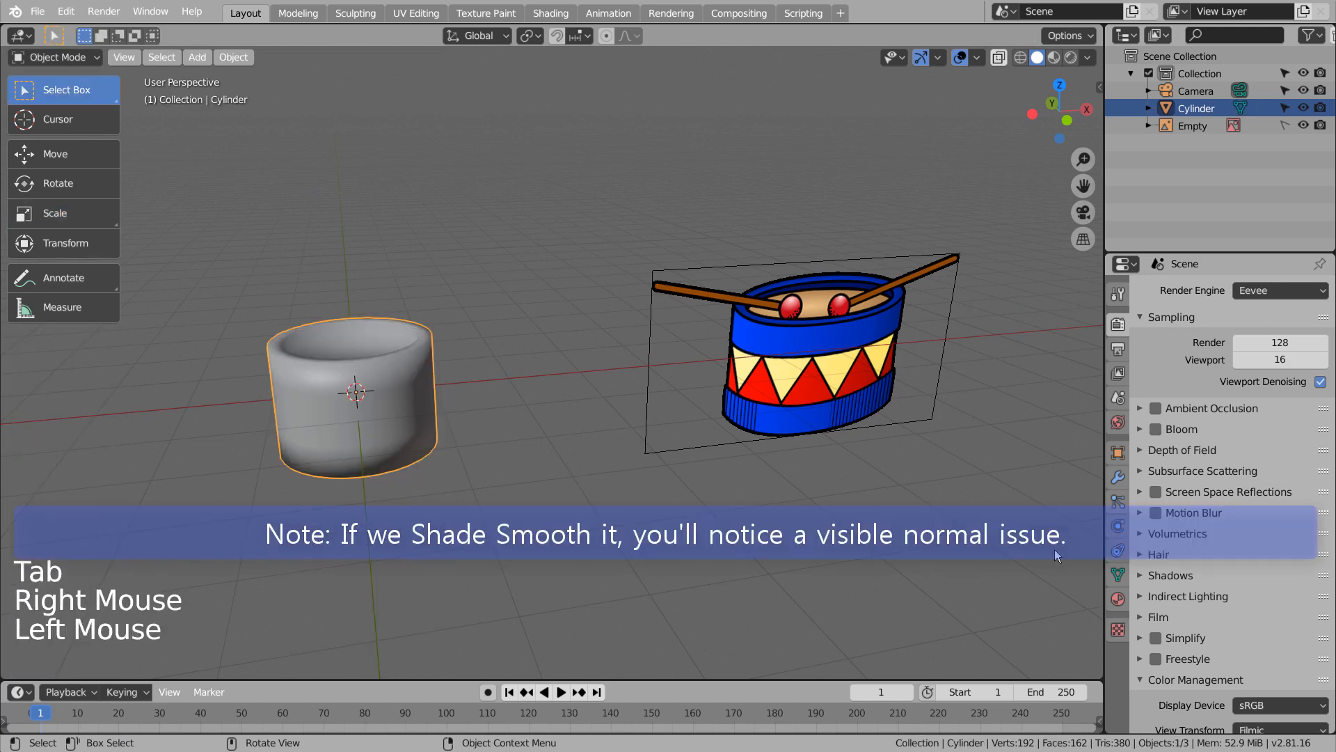
Step: Add one centred loop cut around the upper band of the drum's outer wall
{"action": "key", "text": "Tab"}
{"action": "key", "text": "ctrl+r"}
{"action": "left_click", "coordinate": [352, 376]}
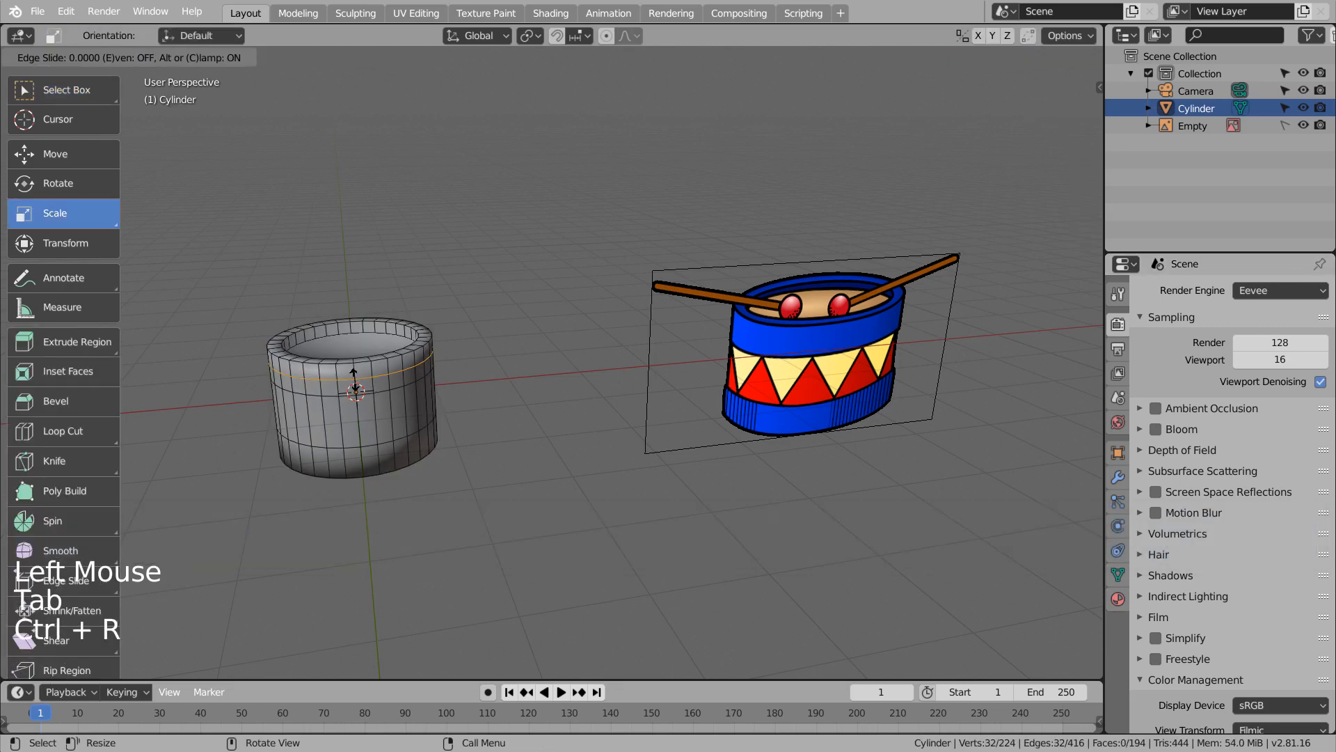
{"action": "left_click", "coordinate": [352, 376]}
Step: Add two loop cuts around the drum's top rim and two around the recess's inner wall, and leave Edit Mode
{"action": "middle_click_drag", "start_coordinate": [352, 345], "coordinate": [431, 431]}
{"action": "scroll", "coordinate": [487, 453], "scroll_direction": "up", "scroll_amount": 2}
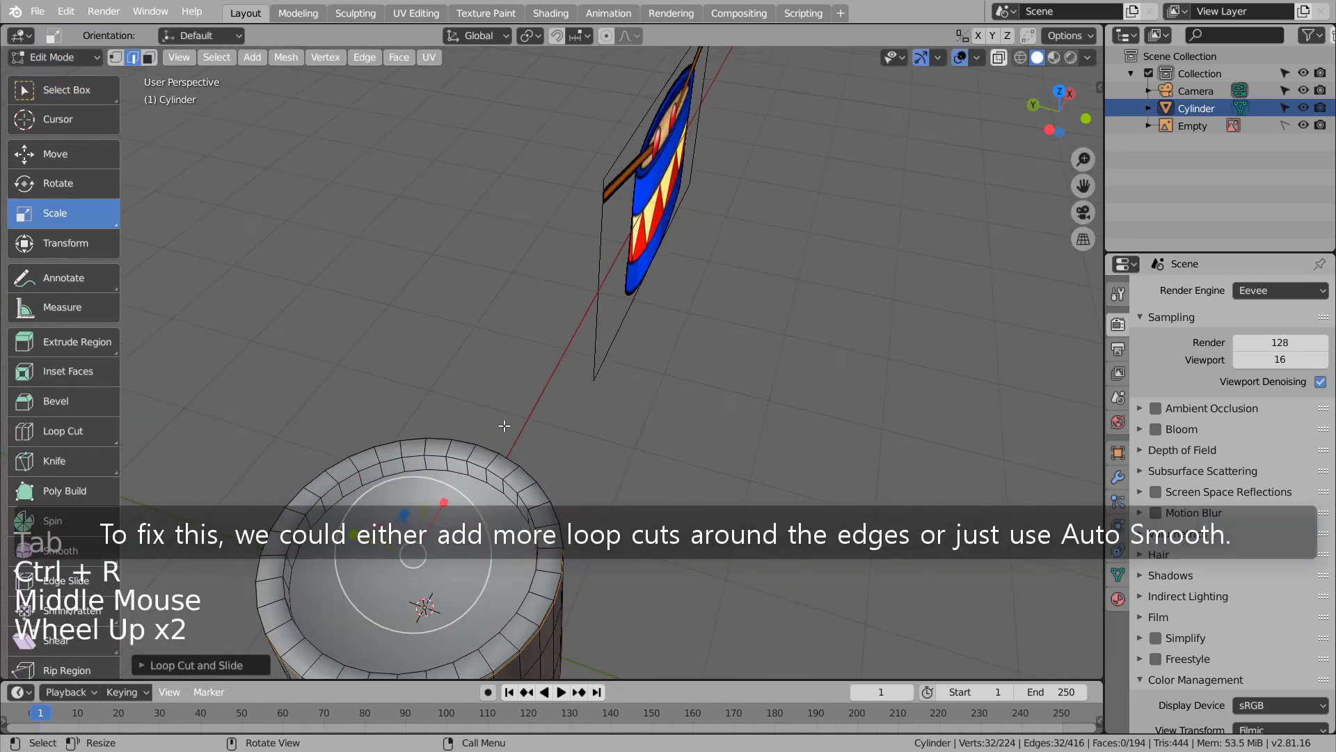
{"action": "key", "text": "ctrl+r"}
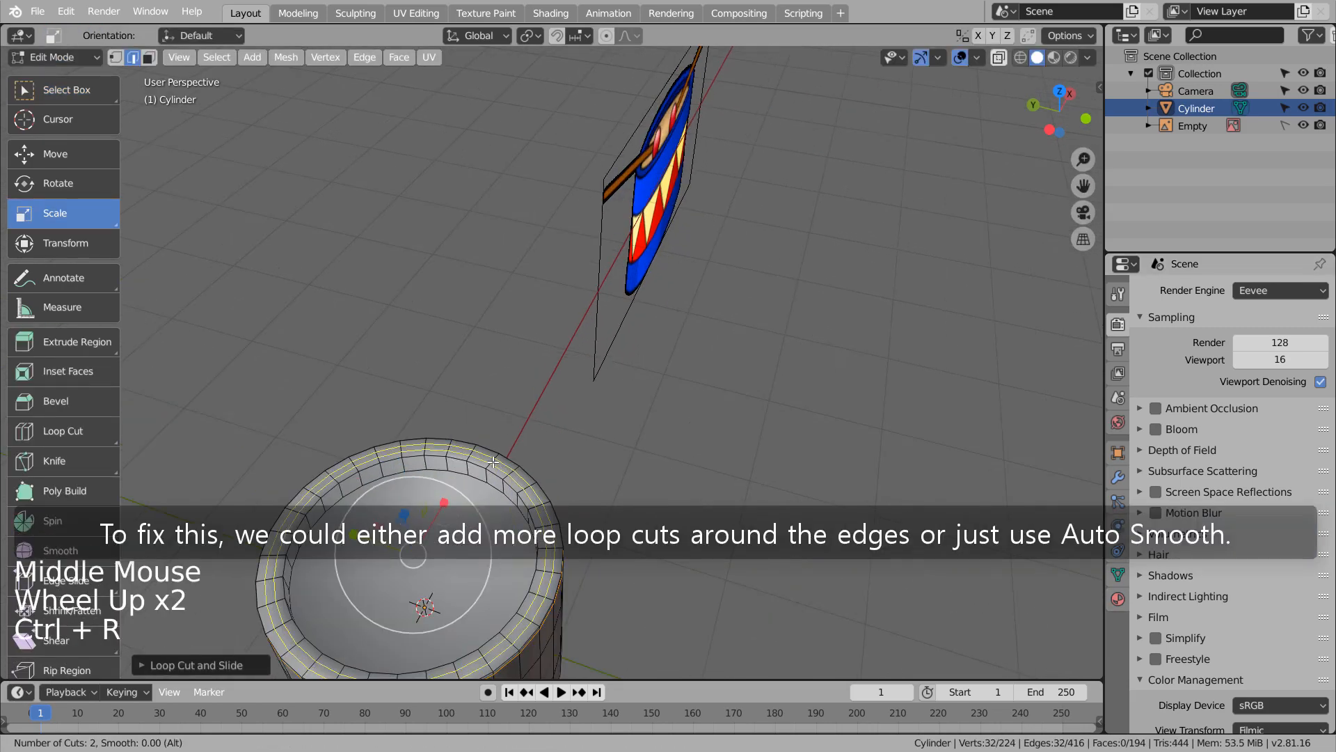
{"action": "left_click", "coordinate": [493, 461]}
{"action": "left_click", "coordinate": [487, 468]}
{"action": "key", "text": "ctrl+r"}
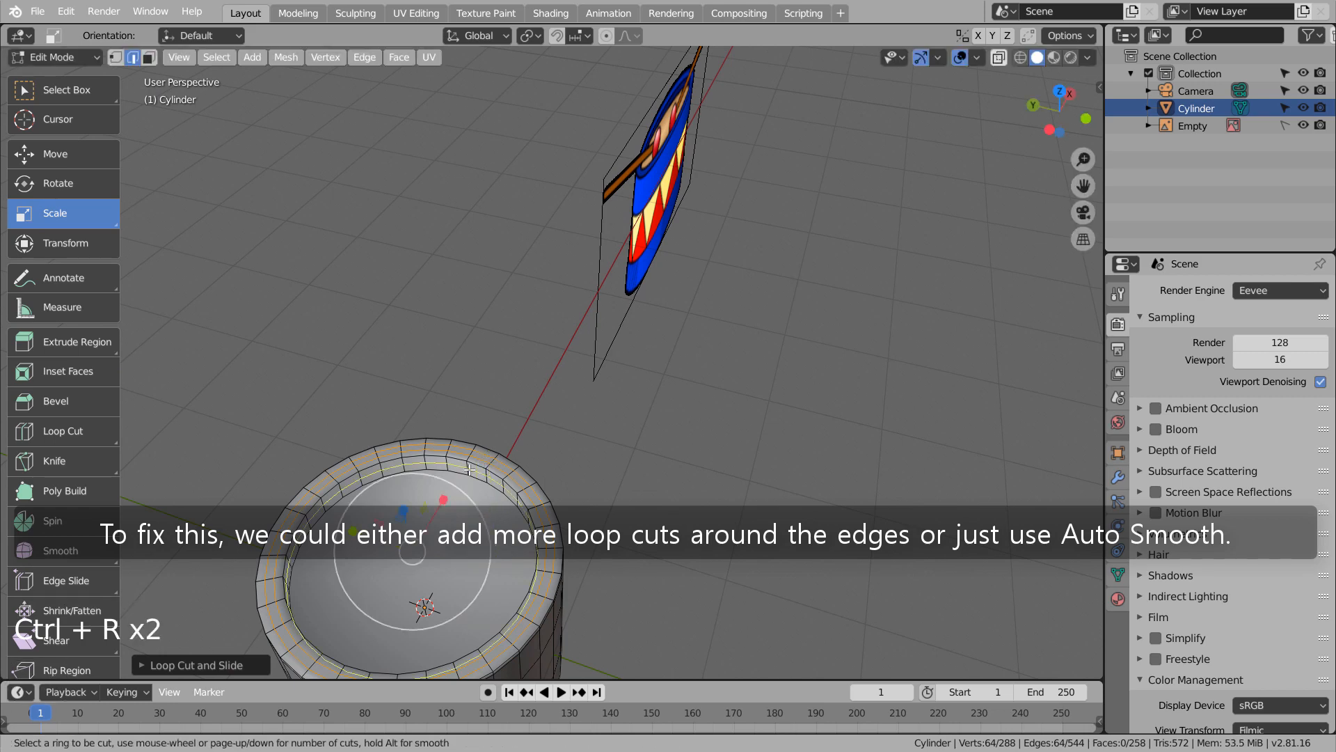
{"action": "left_click", "coordinate": [487, 472]}
{"action": "left_click", "coordinate": [509, 475]}
{"action": "key", "text": "Tab"}
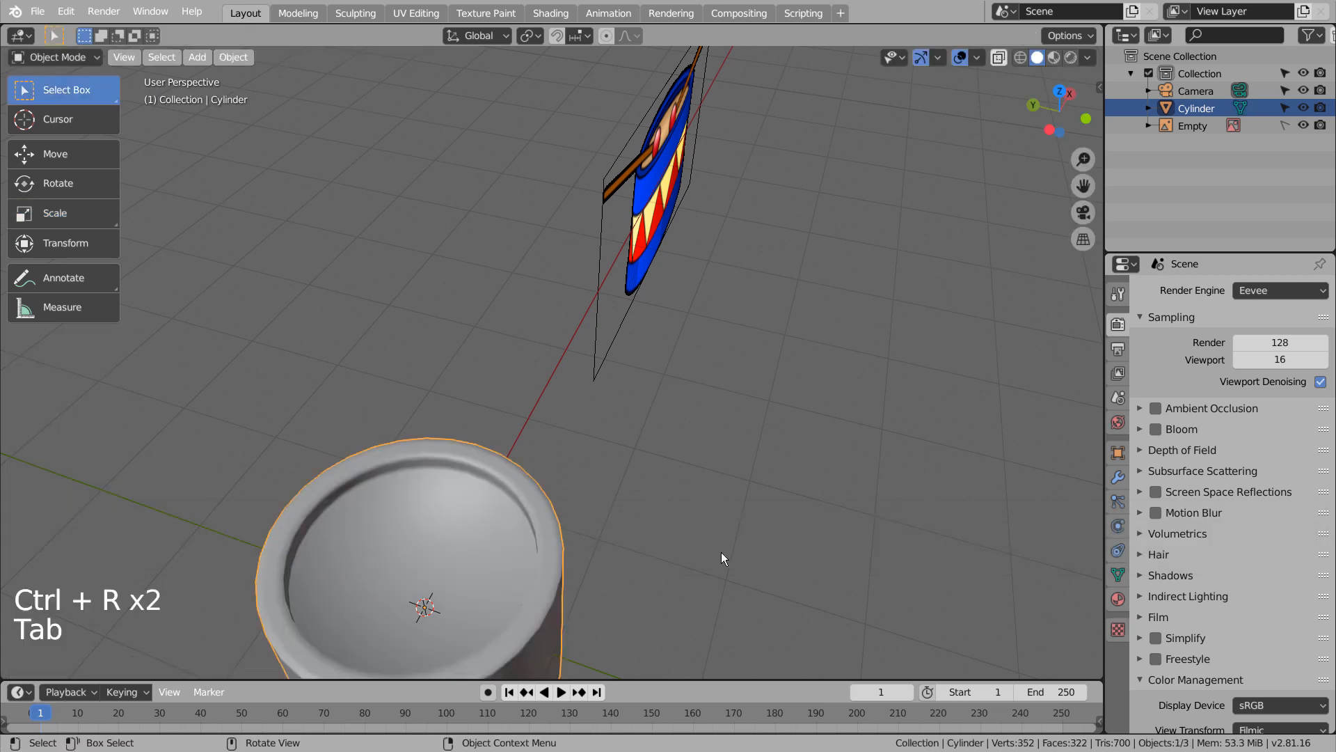
Step: Enable Auto Smooth with a 30° angle in the drum mesh's normals settings and deselect the drum
{"action": "mouse_move", "coordinate": [719, 555]}
{"action": "middle_mouse_down"}
{"action": "mouse_move", "coordinate": [634, 504]}
{"action": "mouse_move", "coordinate": [445, 480]}
{"action": "mouse_move", "coordinate": [724, 535]}
{"action": "middle_mouse_up"}
{"action": "left_click", "coordinate": [1113, 578]}
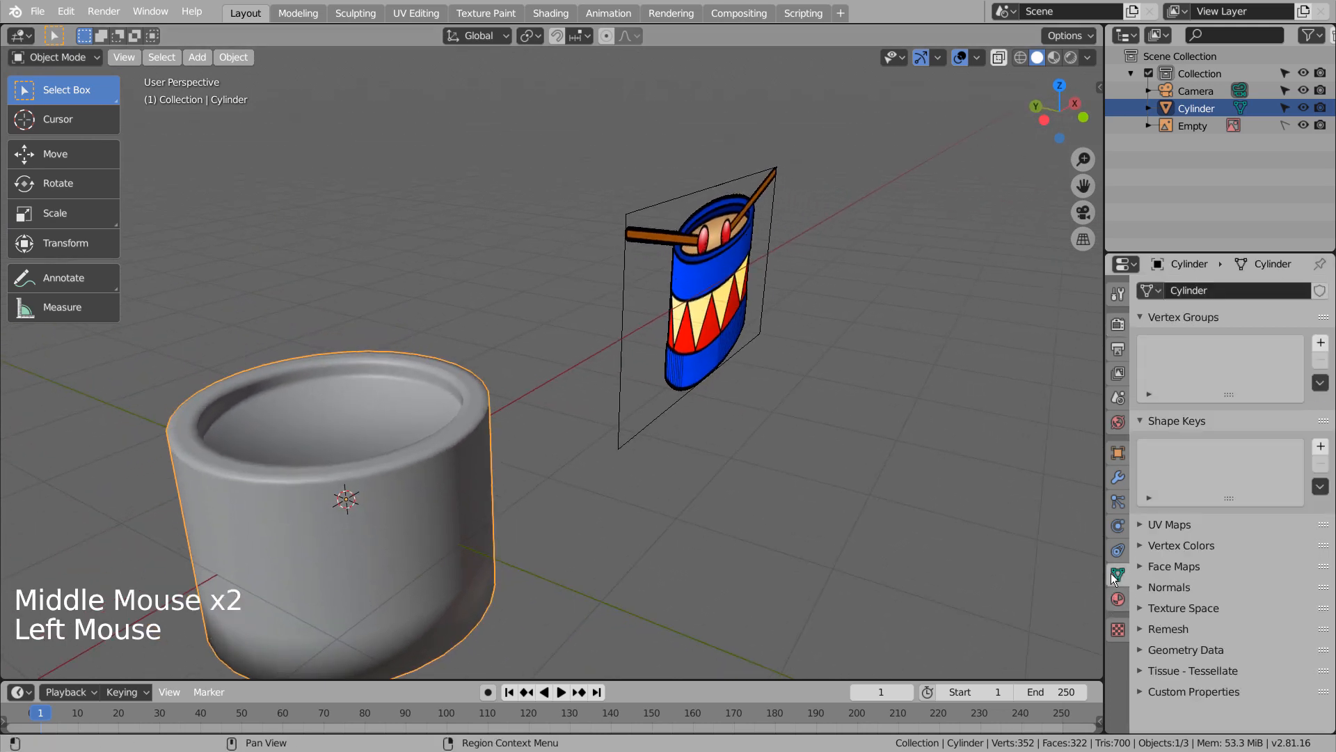
{"action": "left_click", "coordinate": [1150, 585]}
{"action": "left_click", "coordinate": [1166, 607]}
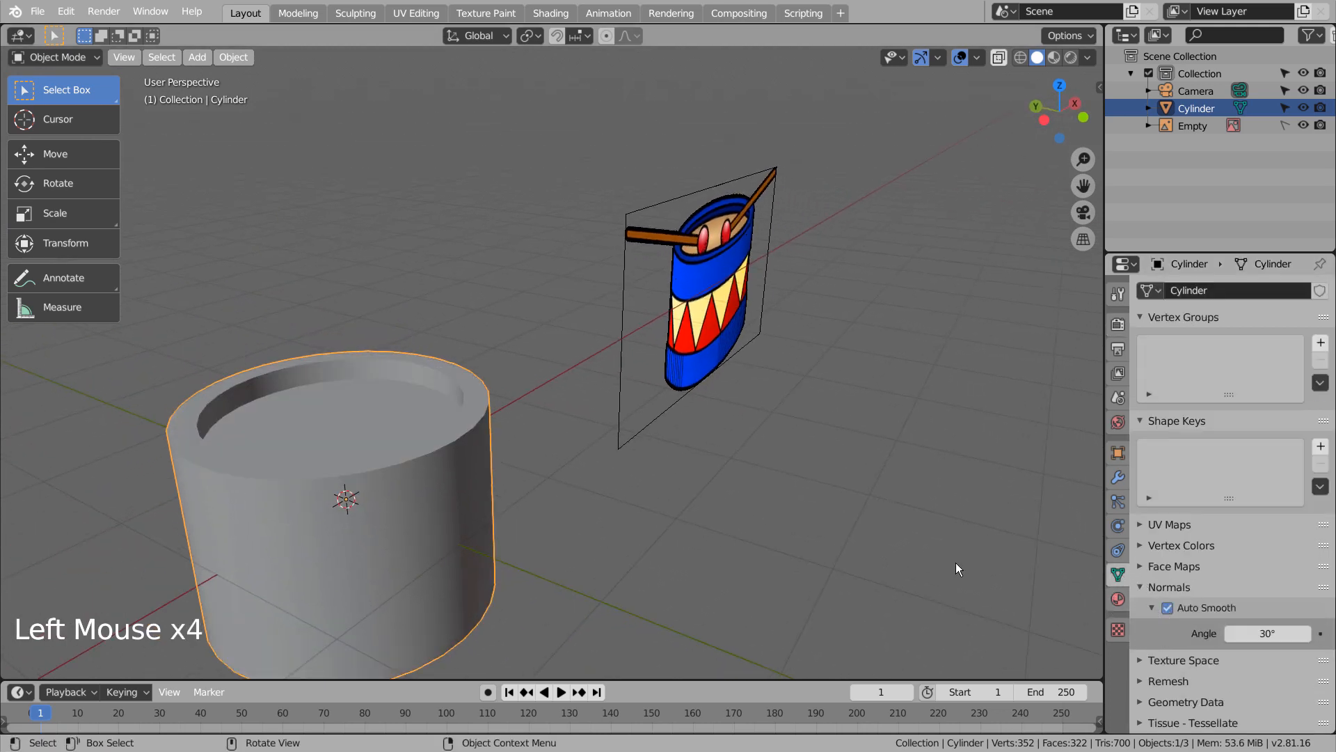
{"action": "left_click", "coordinate": [870, 543]}
{"action": "mouse_move", "coordinate": [835, 536]}
{"action": "middle_mouse_down"}
{"action": "mouse_move", "coordinate": [727, 512]}
{"action": "mouse_move", "coordinate": [783, 520]}
{"action": "mouse_move", "coordinate": [724, 490]}
{"action": "mouse_move", "coordinate": [688, 502]}
{"action": "mouse_move", "coordinate": [684, 532]}
{"action": "mouse_move", "coordinate": [663, 494]}
{"action": "mouse_move", "coordinate": [596, 512]}
{"action": "middle_mouse_up"}
{"action": "key", "text": "Tab"}
{"action": "scroll", "coordinate": [731, 487], "scroll_direction": "down", "scroll_amount": 3}
{"action": "left_click", "coordinate": [688, 502]}
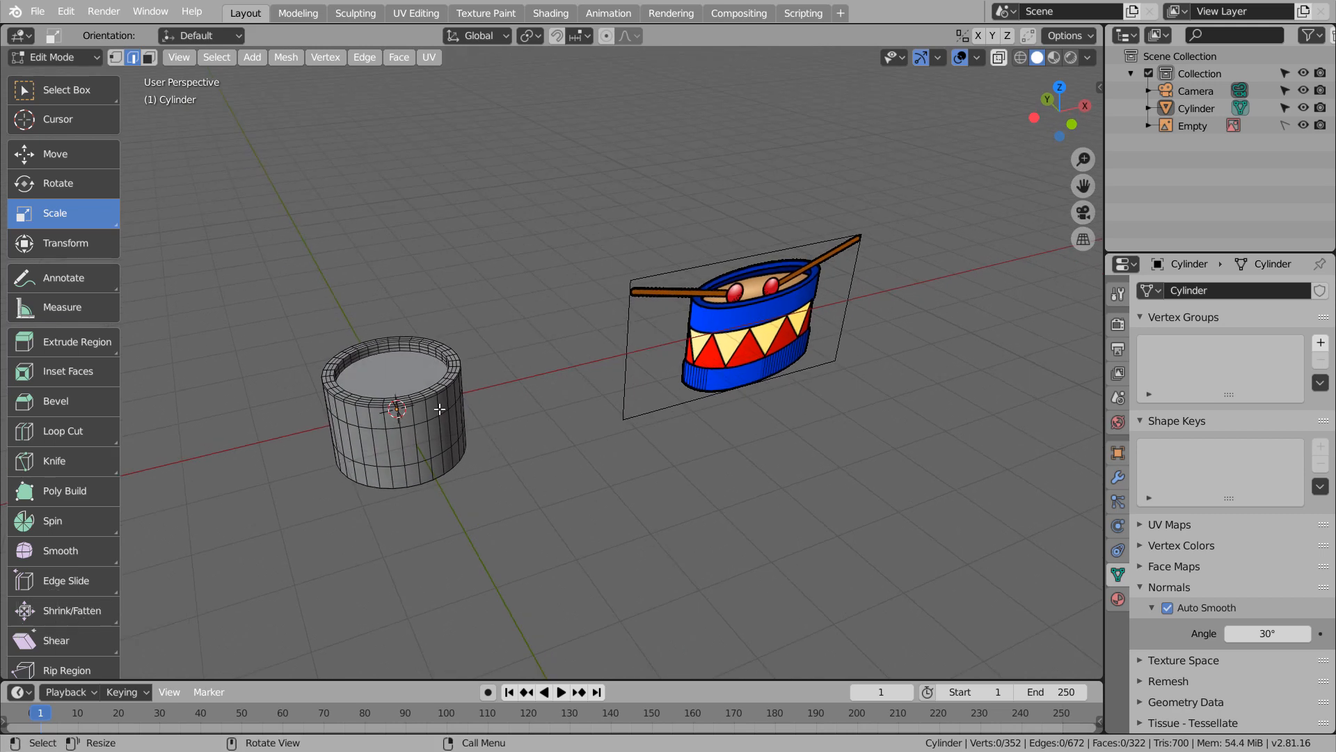
{"action": "key", "text": "Tab"}
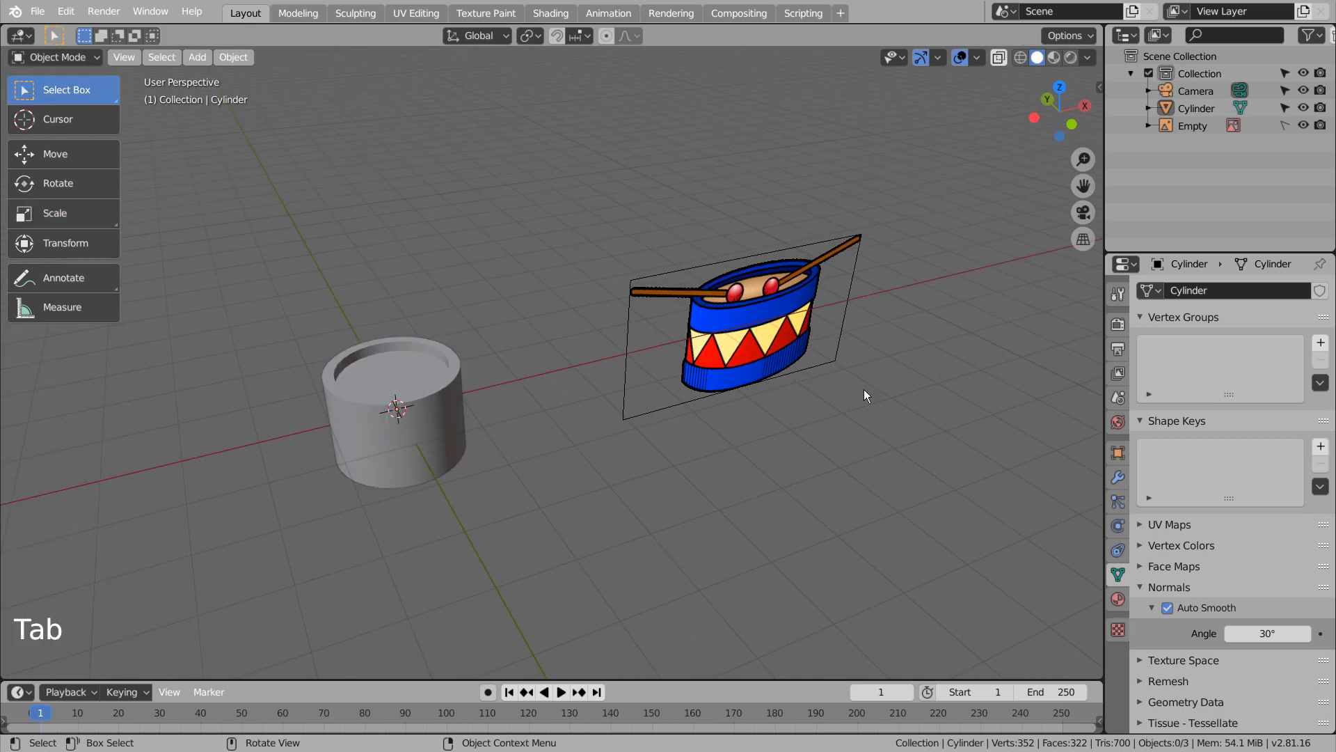
Step: Give the drum a new material with a blue base color (H 0.604, S 0.855, V 0.906) and Metallic 0.835
{"action": "left_click", "coordinate": [1117, 599]}
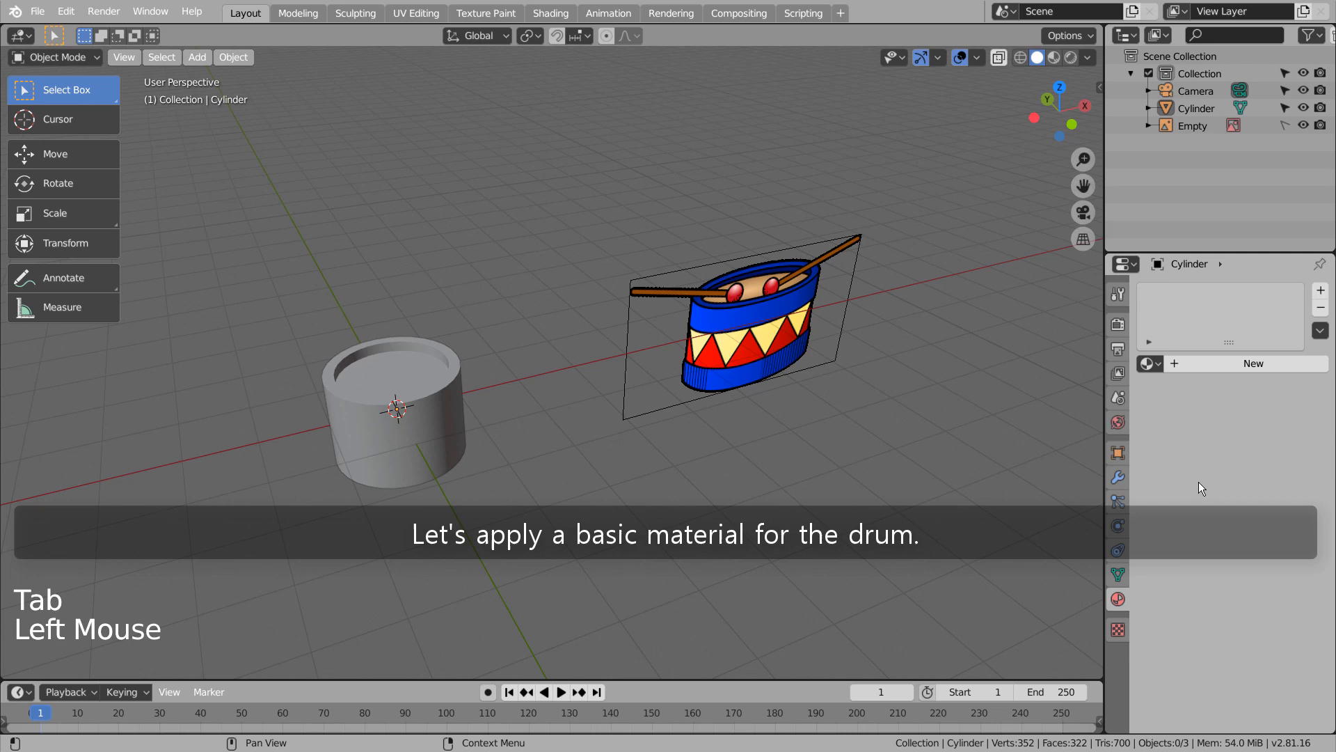
{"action": "left_click", "coordinate": [1224, 368]}
{"action": "left_click", "coordinate": [1264, 537]}
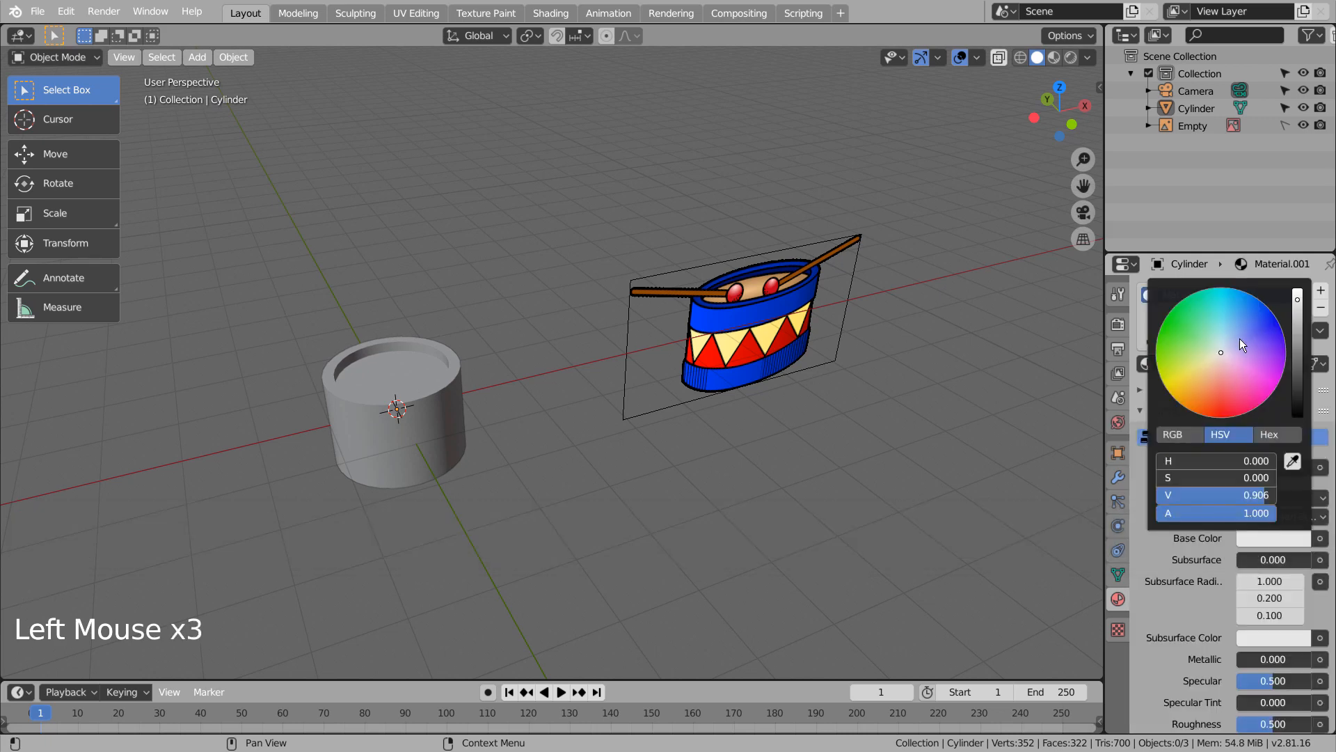
{"action": "left_click", "coordinate": [1250, 311]}
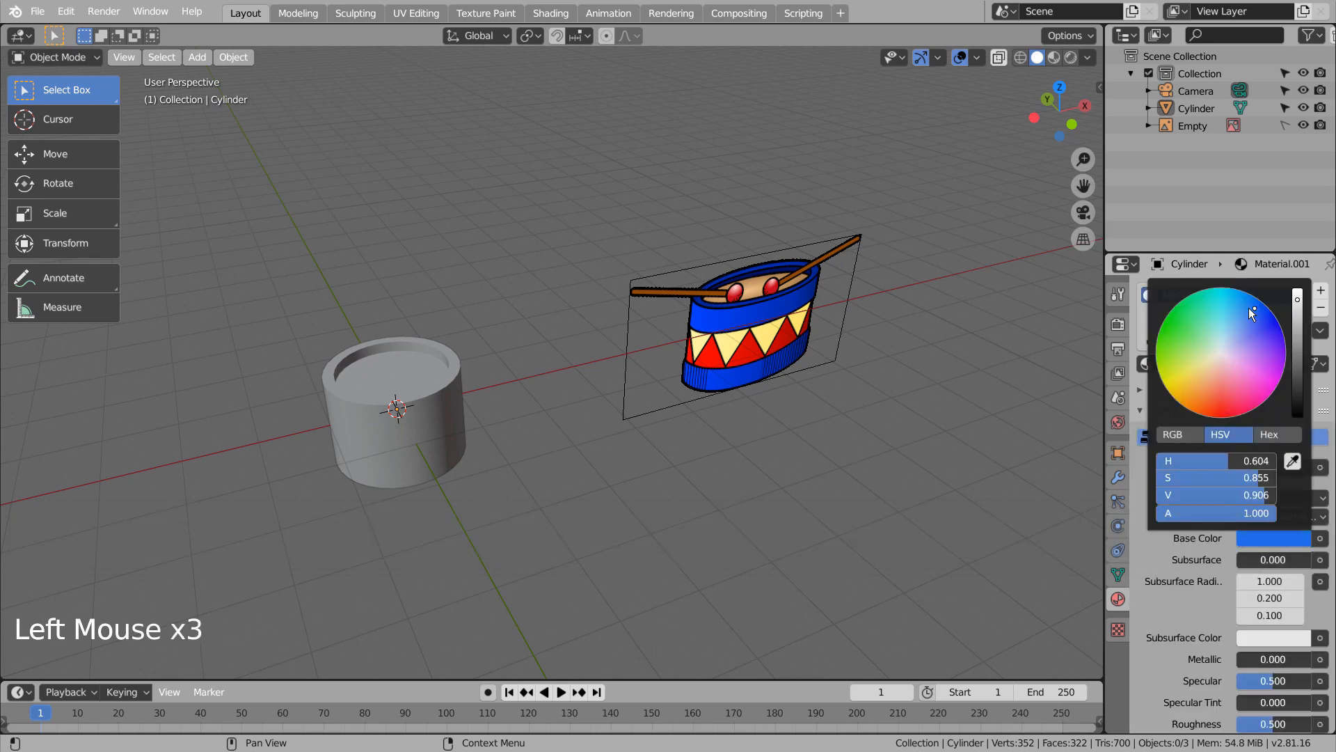
{"action": "left_click_drag", "start_coordinate": [1257, 661], "coordinate": [1322, 662]}
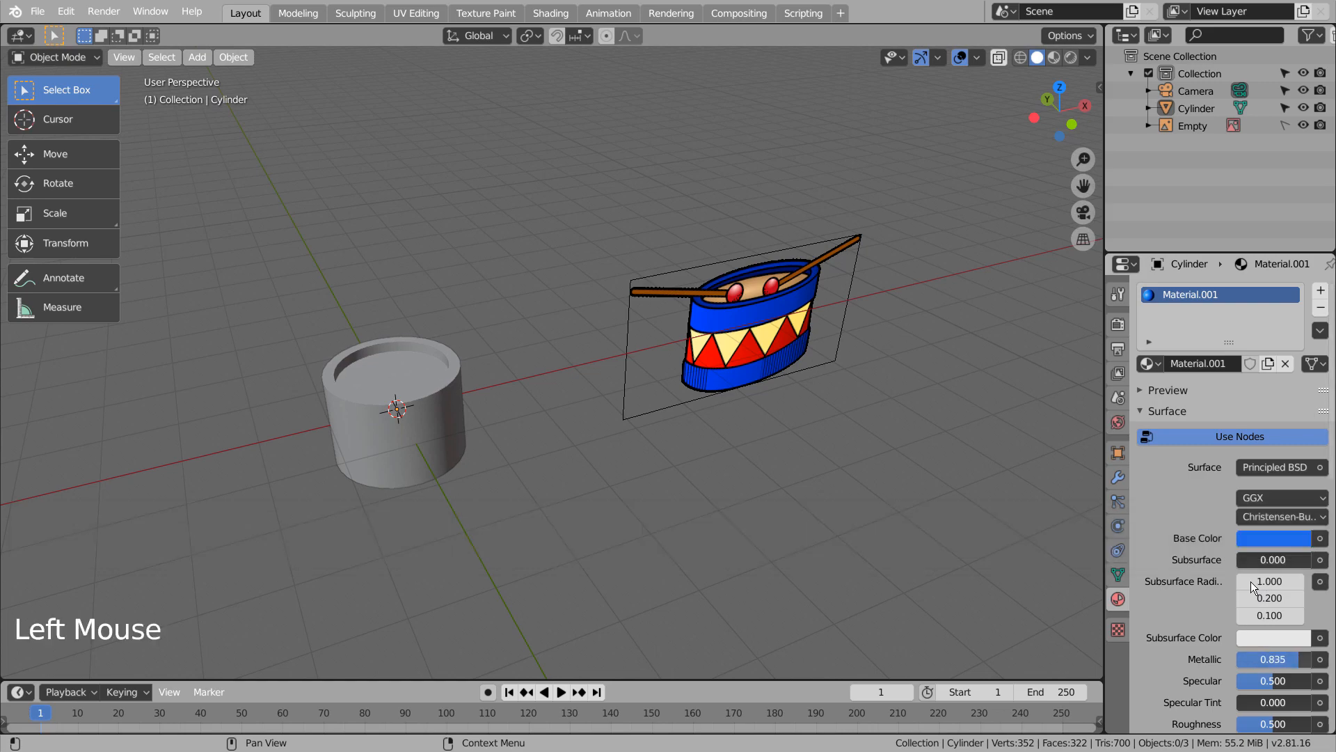
Step: Switch the viewport to Material Preview shading and set the blue material's Roughness to 0.546
{"action": "left_click", "coordinate": [1052, 58]}
{"action": "scroll", "coordinate": [453, 457], "scroll_direction": "up", "scroll_amount": 3}
{"action": "middle_click_drag", "start_coordinate": [454, 456], "coordinate": [654, 462]}
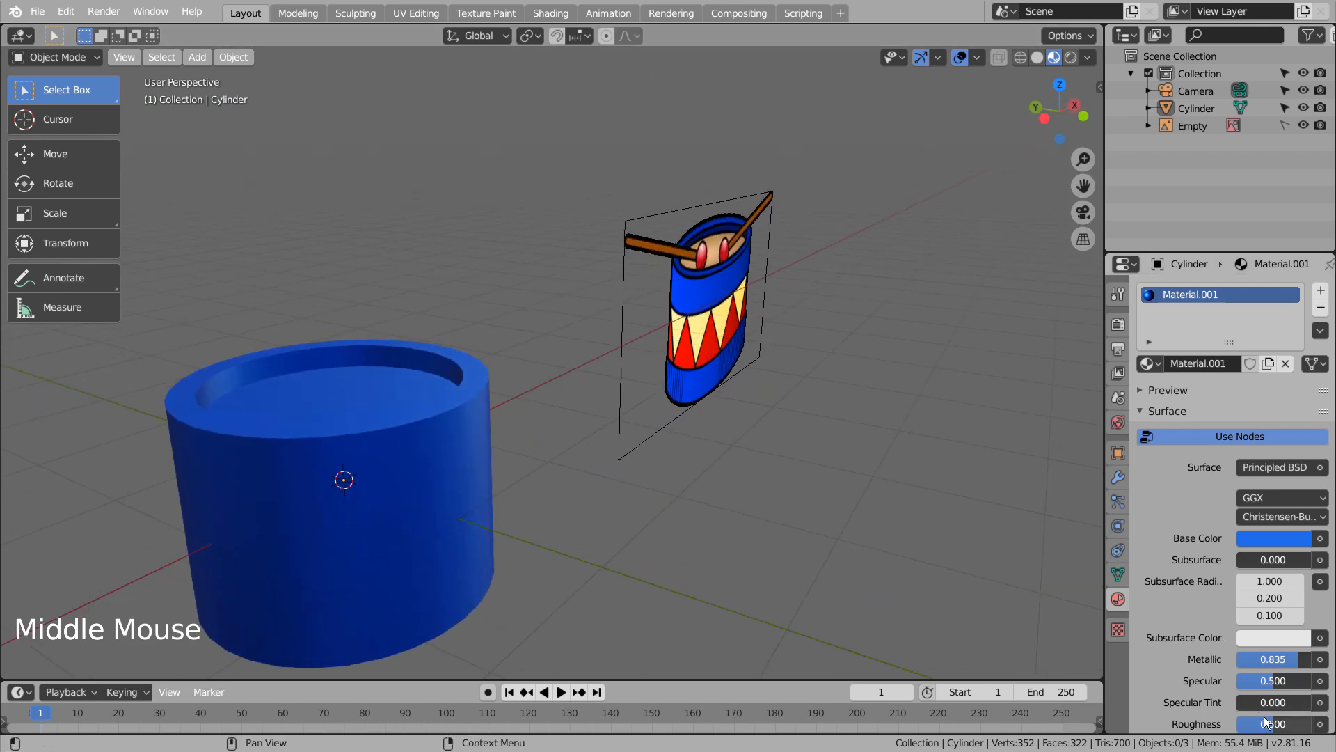
{"action": "mouse_move", "coordinate": [1263, 723]}
{"action": "left_mouse_down"}
{"action": "mouse_move", "coordinate": [1248, 722]}
{"action": "mouse_move", "coordinate": [1275, 724]}
{"action": "left_mouse_up"}
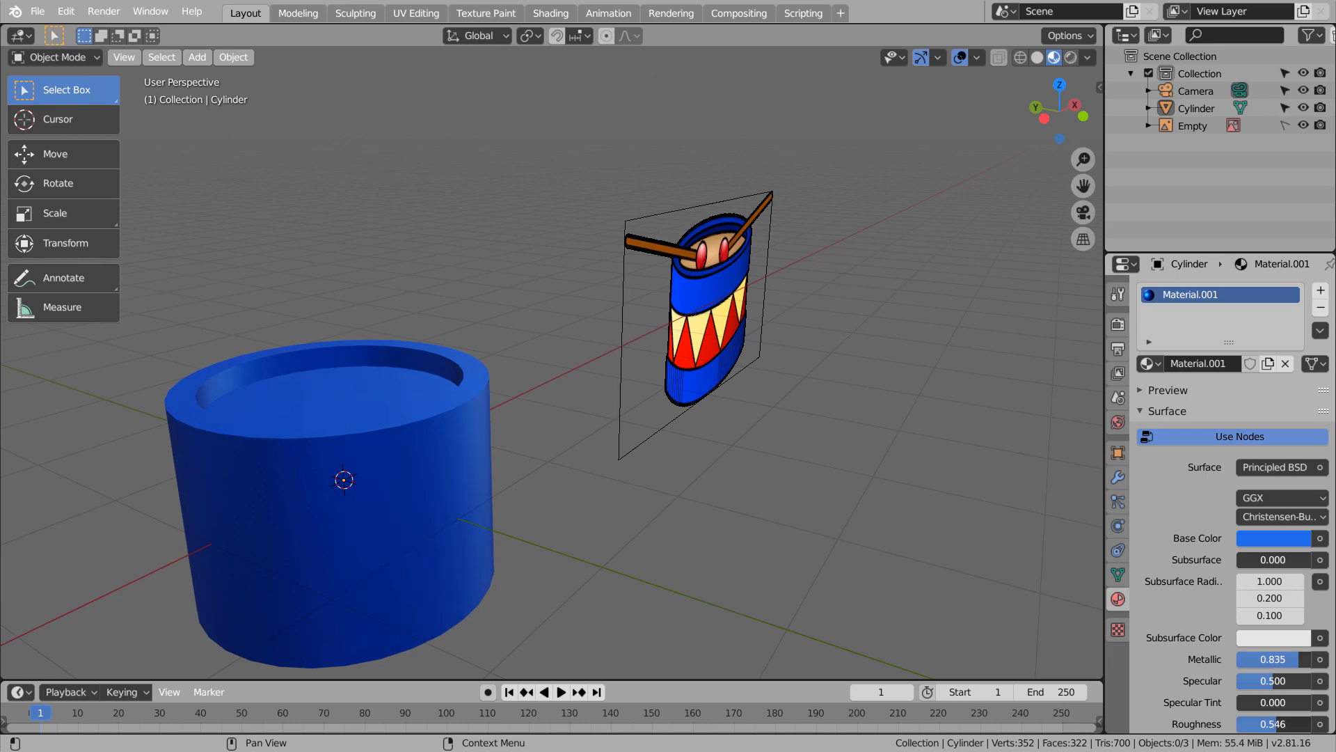
Step: Adjust the drum material's base color to a lighter blue with H 0.593 and S 0.788
{"action": "left_click", "coordinate": [1274, 542]}
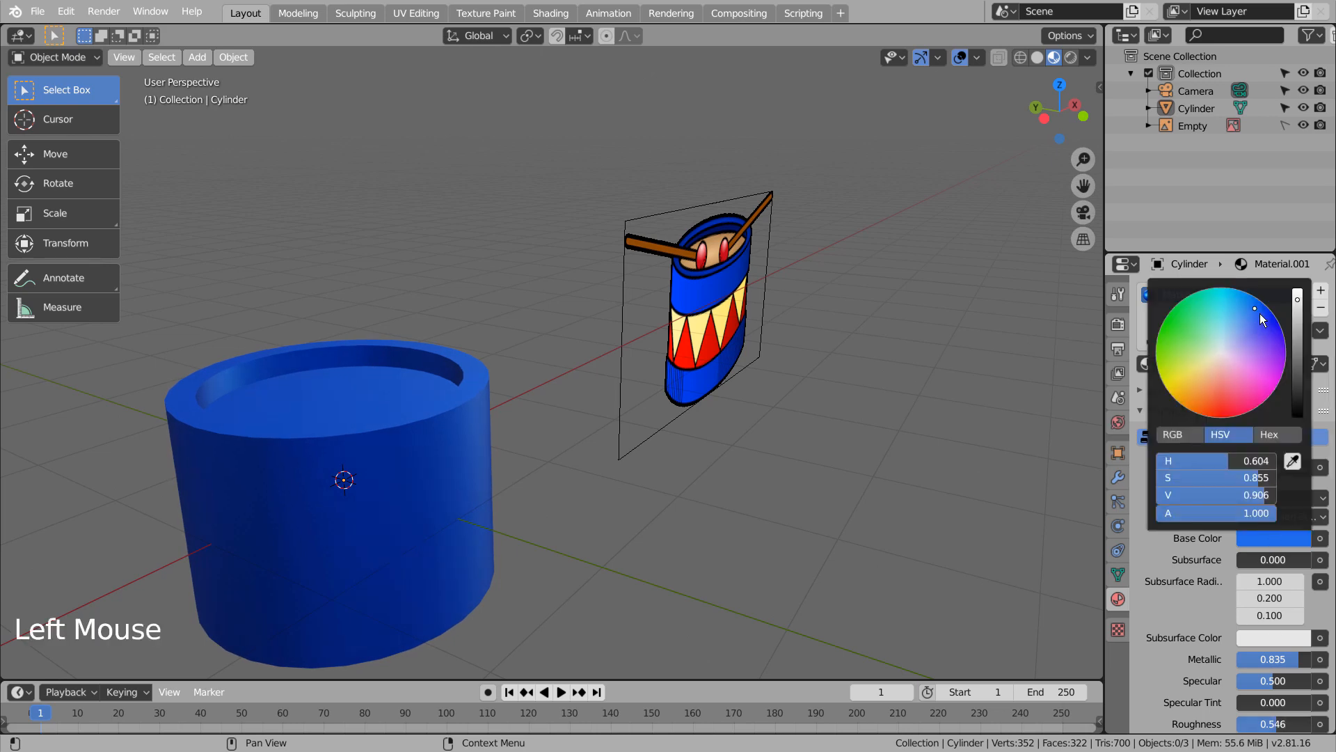
{"action": "left_click_drag", "start_coordinate": [1261, 314], "coordinate": [1249, 310]}
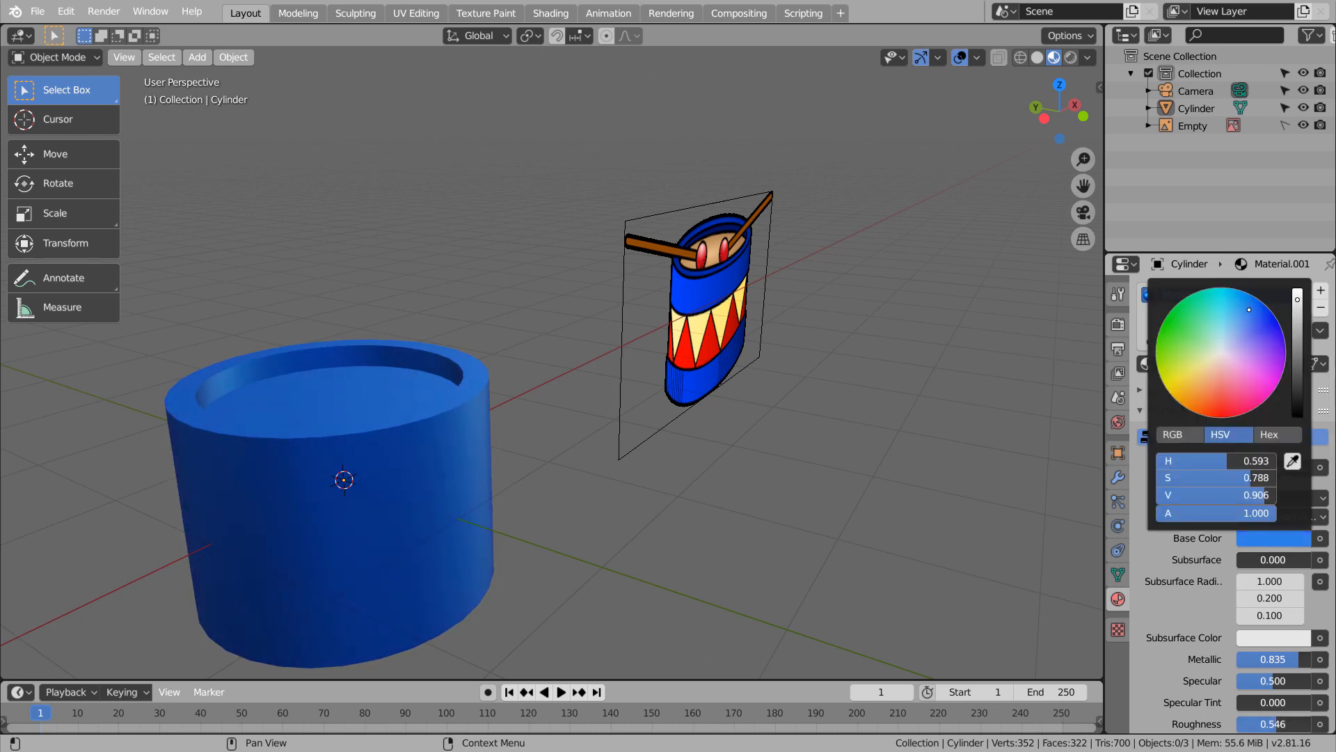
{"action": "left_click", "coordinate": [679, 490]}
Step: Select the drum's recessed top face in Edit Mode and add a second material slot with a new material
{"action": "middle_click_drag", "start_coordinate": [680, 489], "coordinate": [634, 544]}
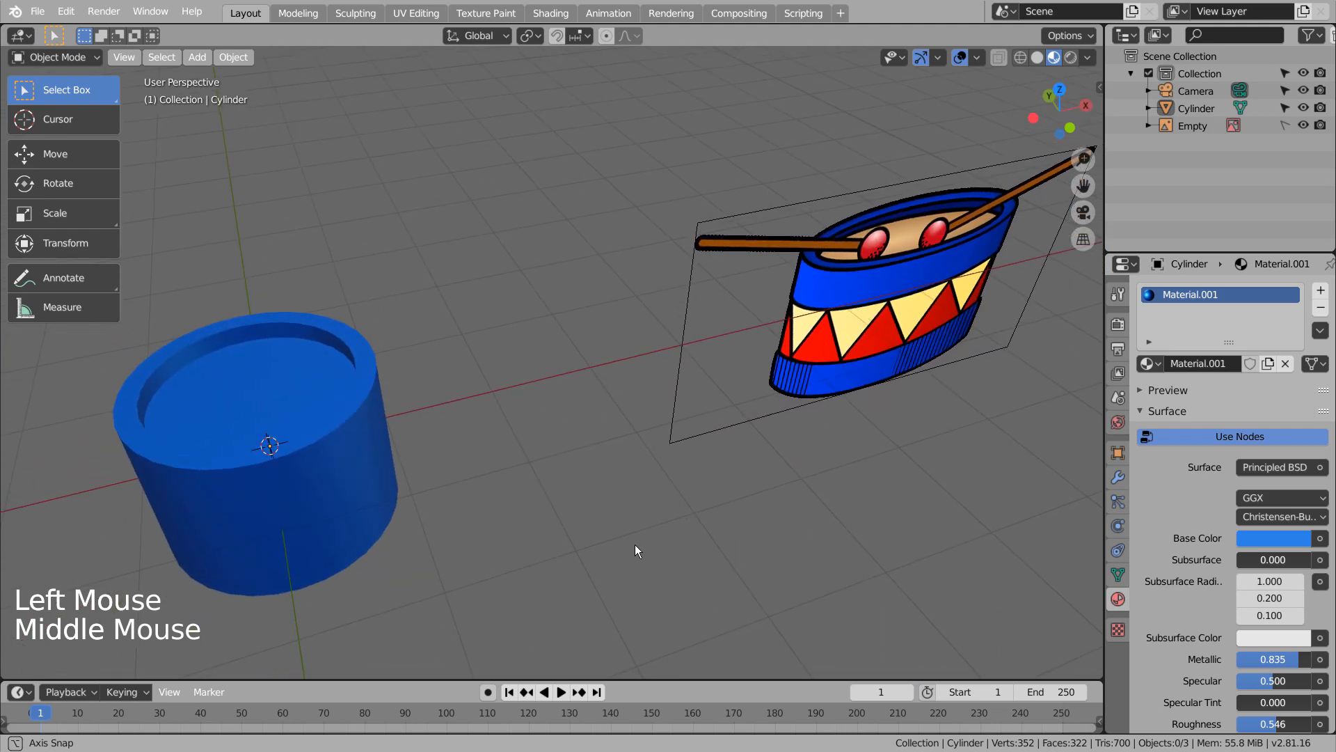
{"action": "left_click", "coordinate": [298, 398]}
{"action": "key", "text": "Tab"}
{"action": "key", "text": "3"}
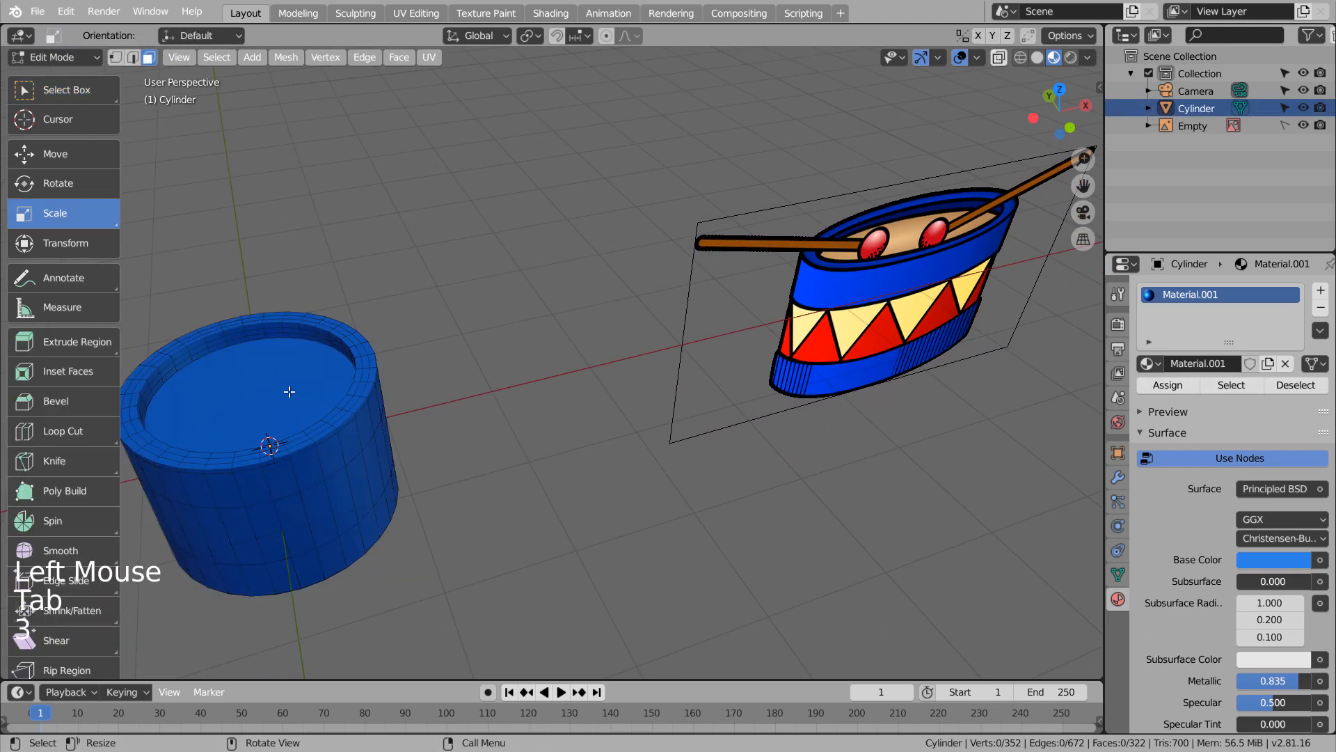
{"action": "left_click", "coordinate": [289, 392]}
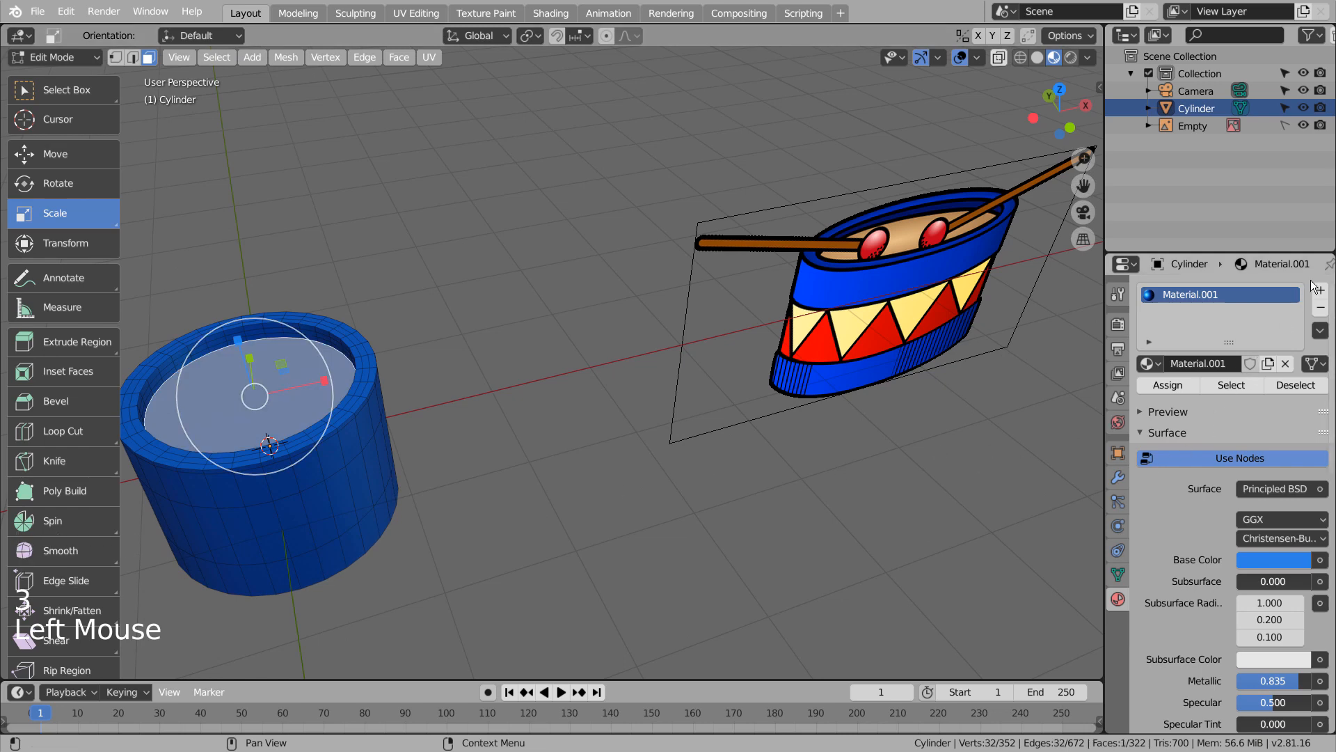
{"action": "left_click", "coordinate": [1315, 287]}
{"action": "left_click", "coordinate": [1229, 399]}
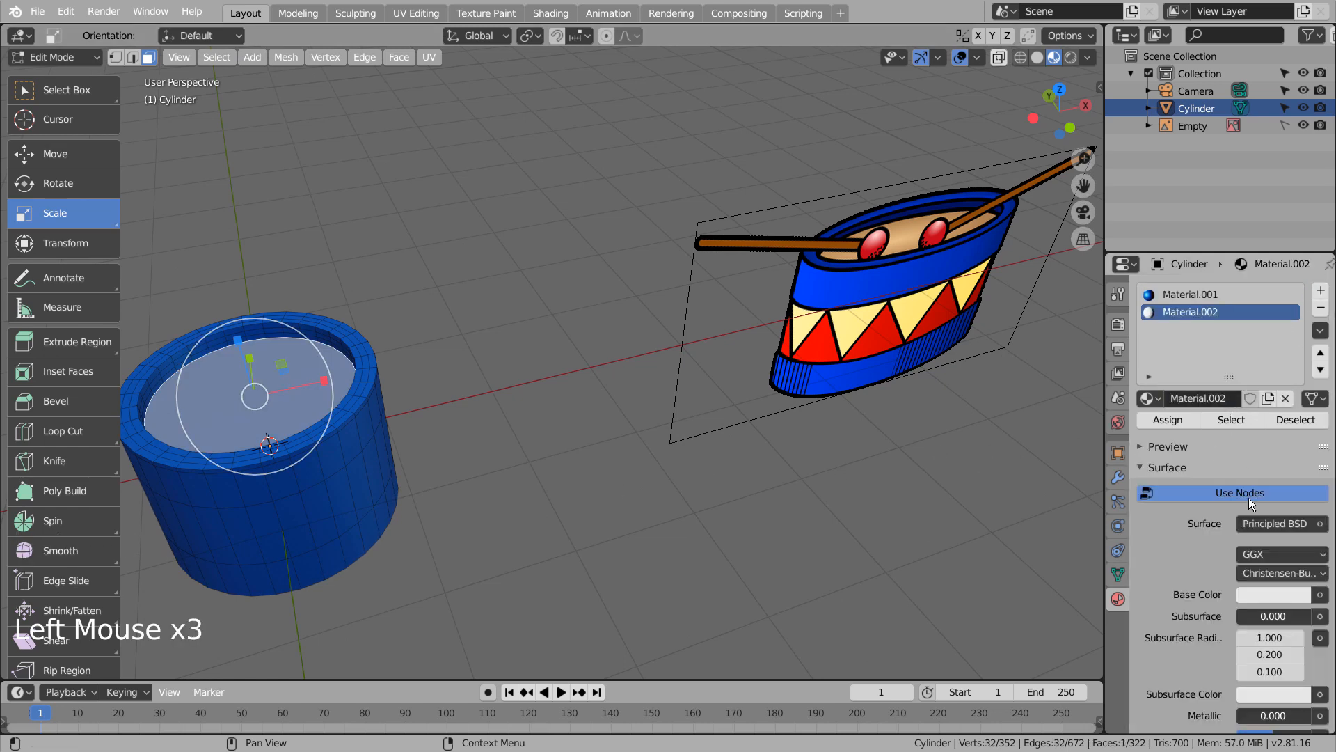
Step: Set the second material's base color to tan (H 0.112, S 0.539, V 0.906) and assign it to the recessed top face
{"action": "left_click", "coordinate": [1261, 596]}
{"action": "left_click", "coordinate": [1198, 436]}
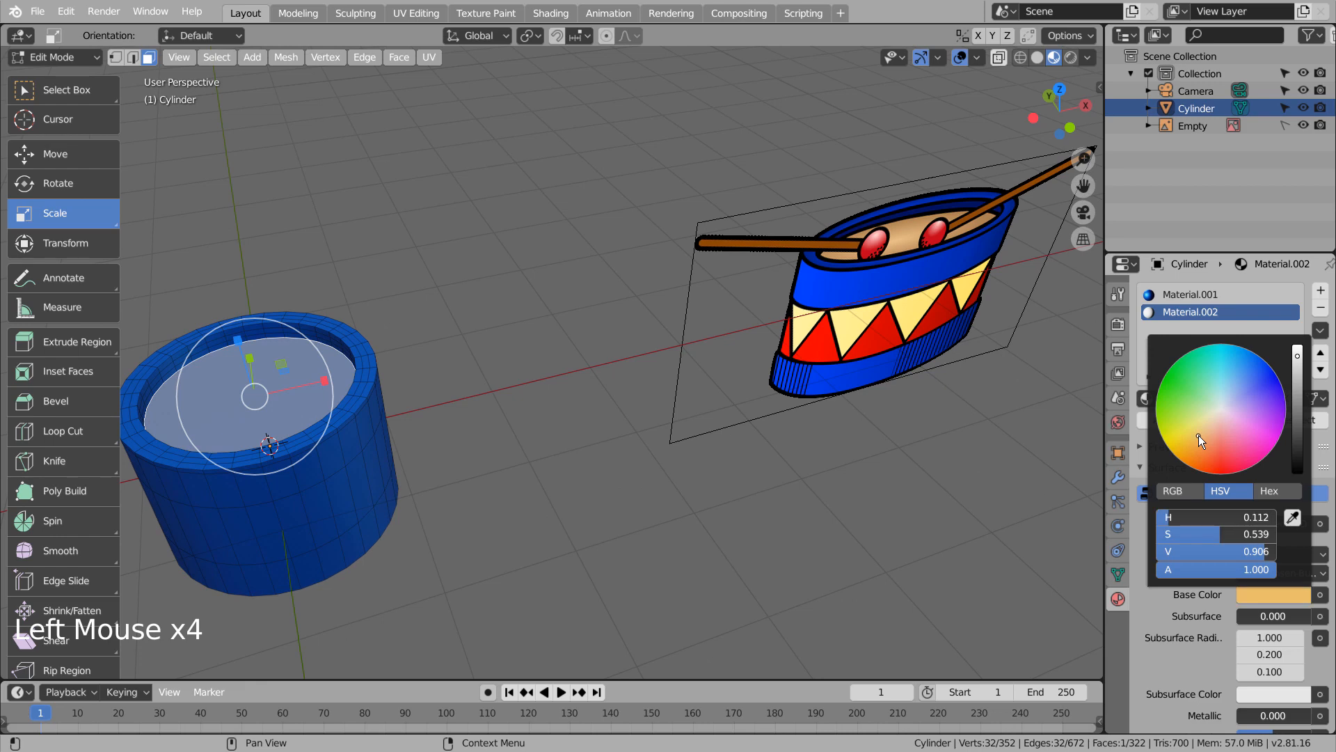
{"action": "left_click", "coordinate": [1168, 420]}
{"action": "left_click", "coordinate": [988, 480]}
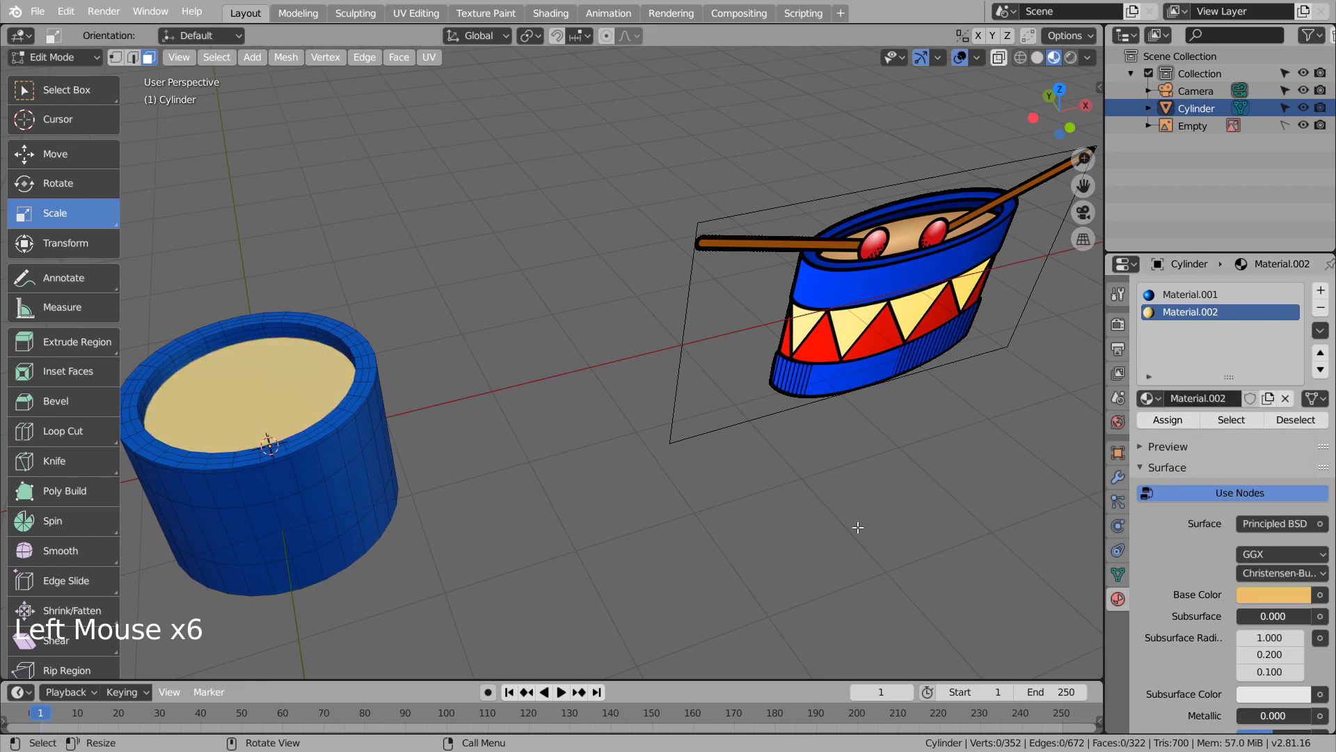
{"action": "key", "text": "Tab"}
Step: Move the tan drumhead face up along Z to just below the rim, and return to Object Mode with nothing selected
{"action": "middle_click_drag", "start_coordinate": [835, 538], "coordinate": [831, 497]}
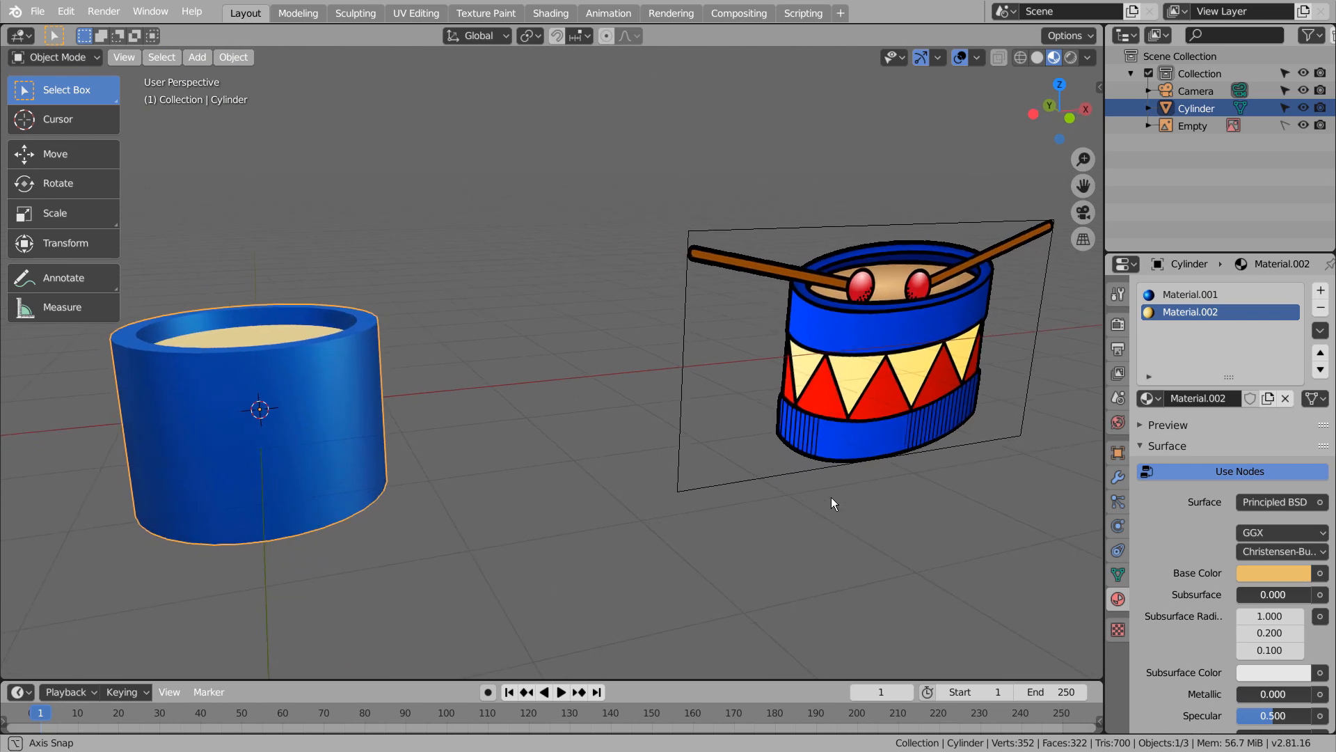
{"action": "mouse_move", "coordinate": [295, 393]}
{"action": "middle_mouse_down"}
{"action": "mouse_move", "coordinate": [340, 422]}
{"action": "mouse_move", "coordinate": [285, 404]}
{"action": "middle_mouse_up"}
{"action": "key", "text": "Tab"}
{"action": "key", "text": "3"}
{"action": "left_click", "coordinate": [286, 402]}
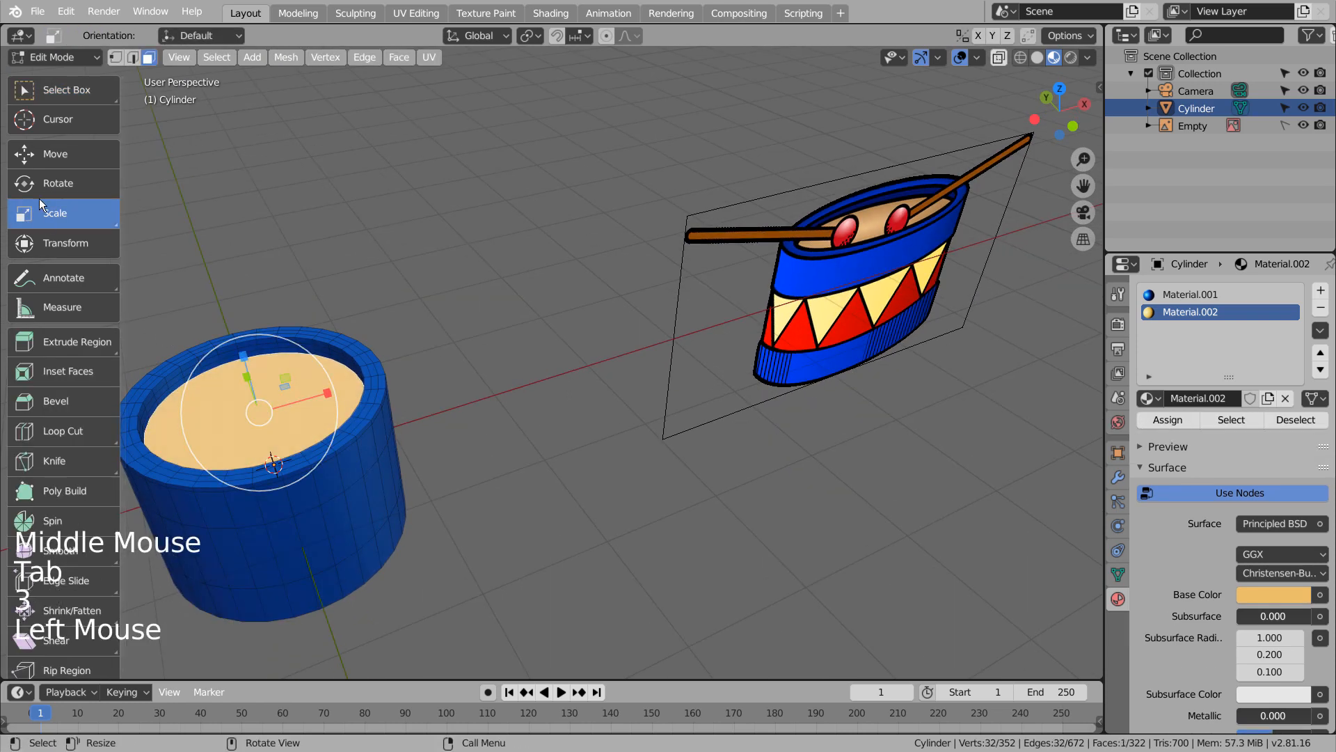
{"action": "left_click", "coordinate": [52, 154]}
{"action": "left_click_drag", "start_coordinate": [243, 354], "coordinate": [239, 339]}
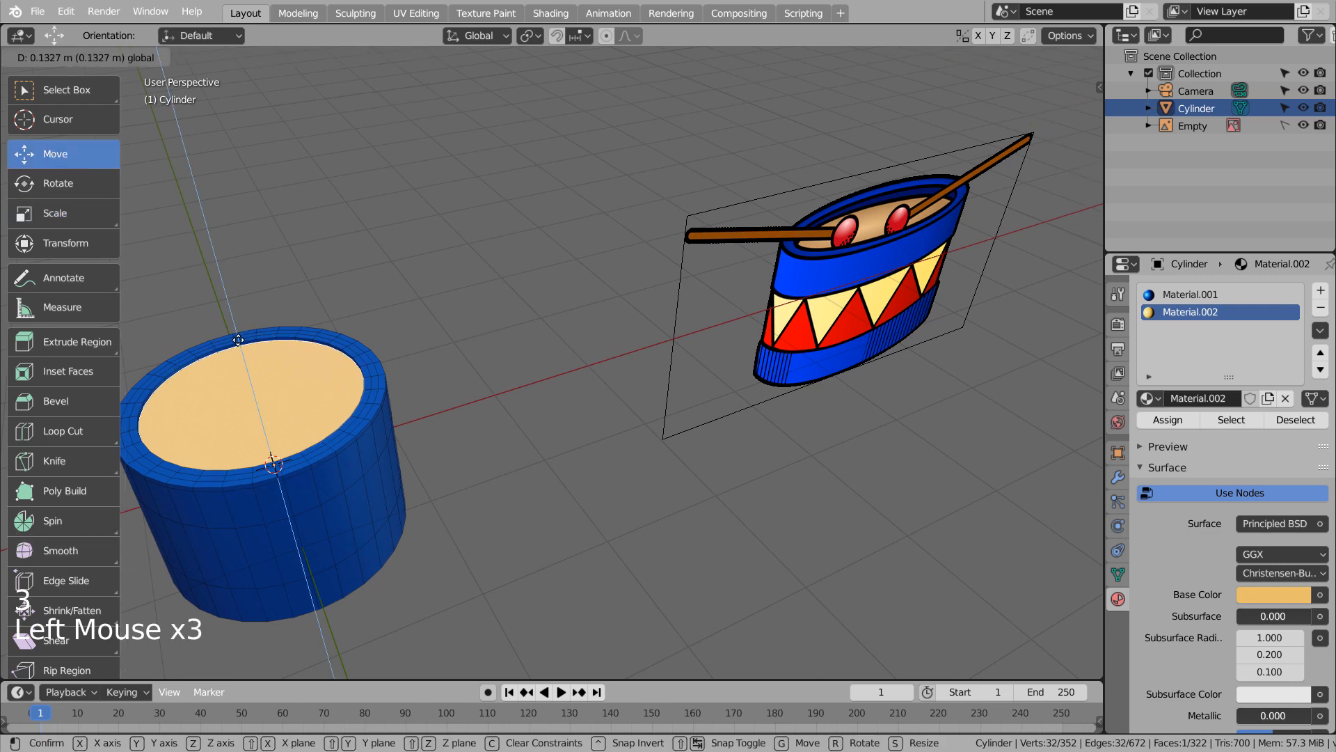
{"action": "key", "text": "Tab"}
{"action": "left_click", "coordinate": [547, 481]}
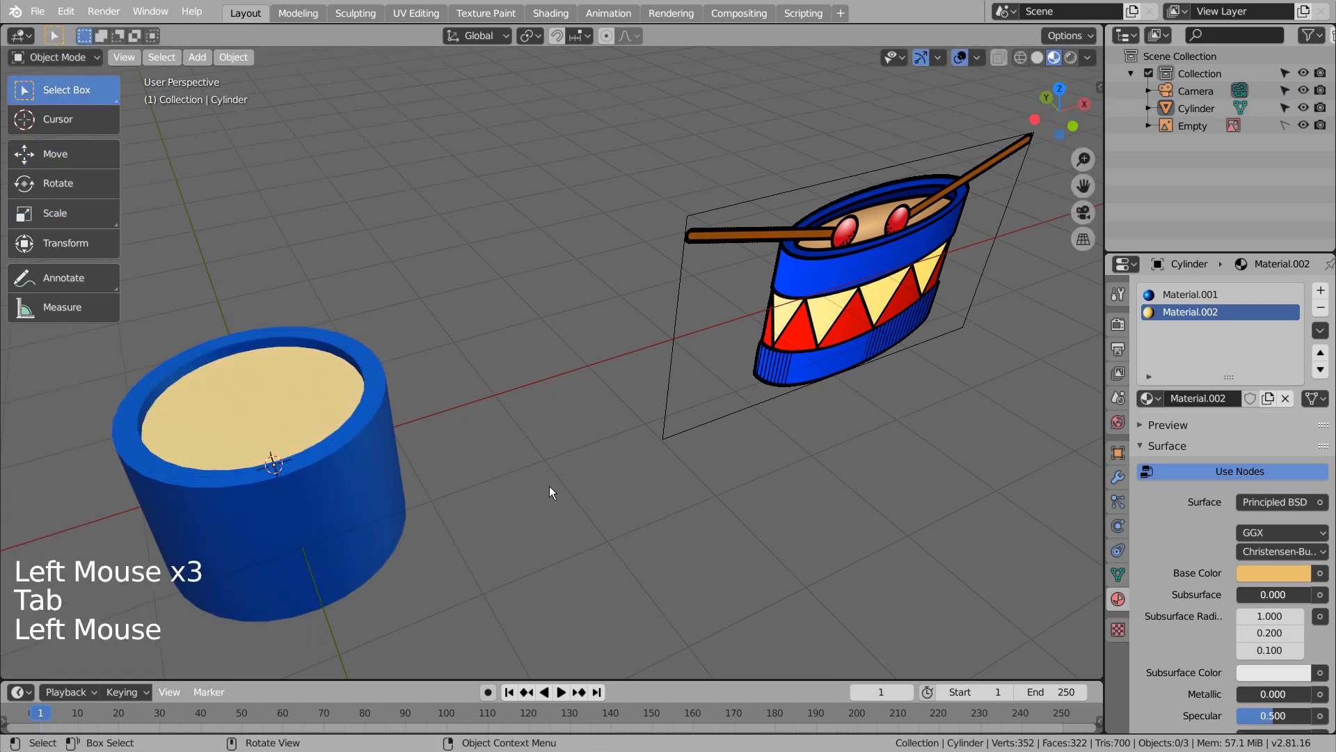
Step: Select the loop of side faces around the drum's middle band in Edit Mode, using face selection
{"action": "middle_click_drag", "start_coordinate": [549, 485], "coordinate": [622, 504]}
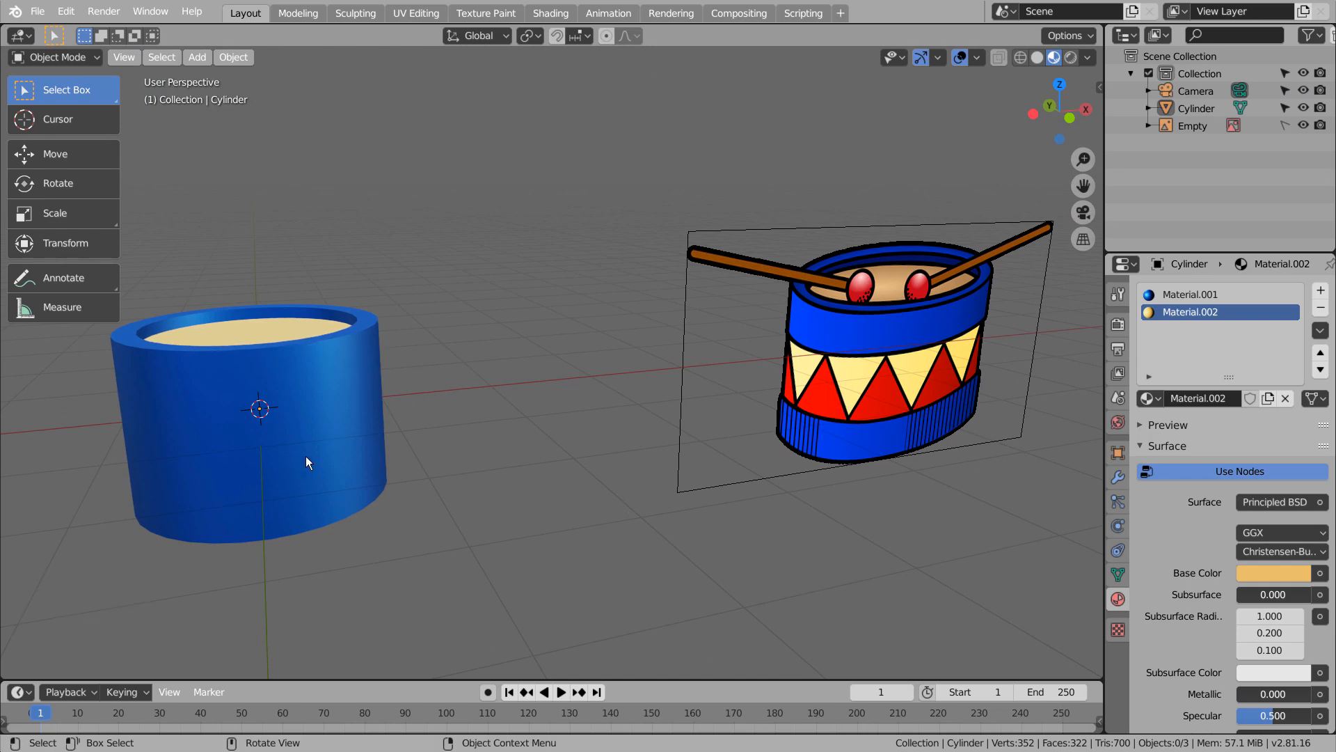
{"action": "key", "text": "Tab"}
{"action": "key", "text": "3"}
{"action": "left_click", "coordinate": [297, 436], "text": "alt"}
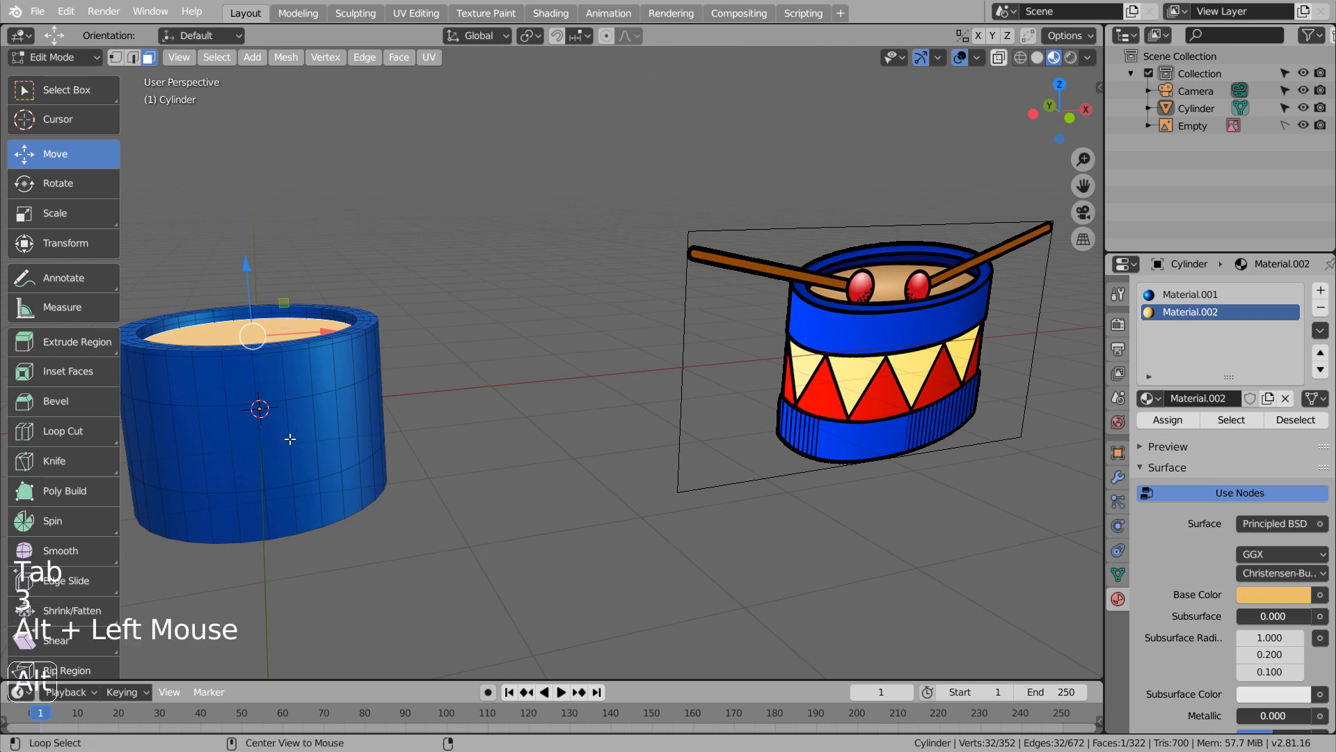
{"action": "middle_click_drag", "start_coordinate": [578, 443], "coordinate": [575, 179]}
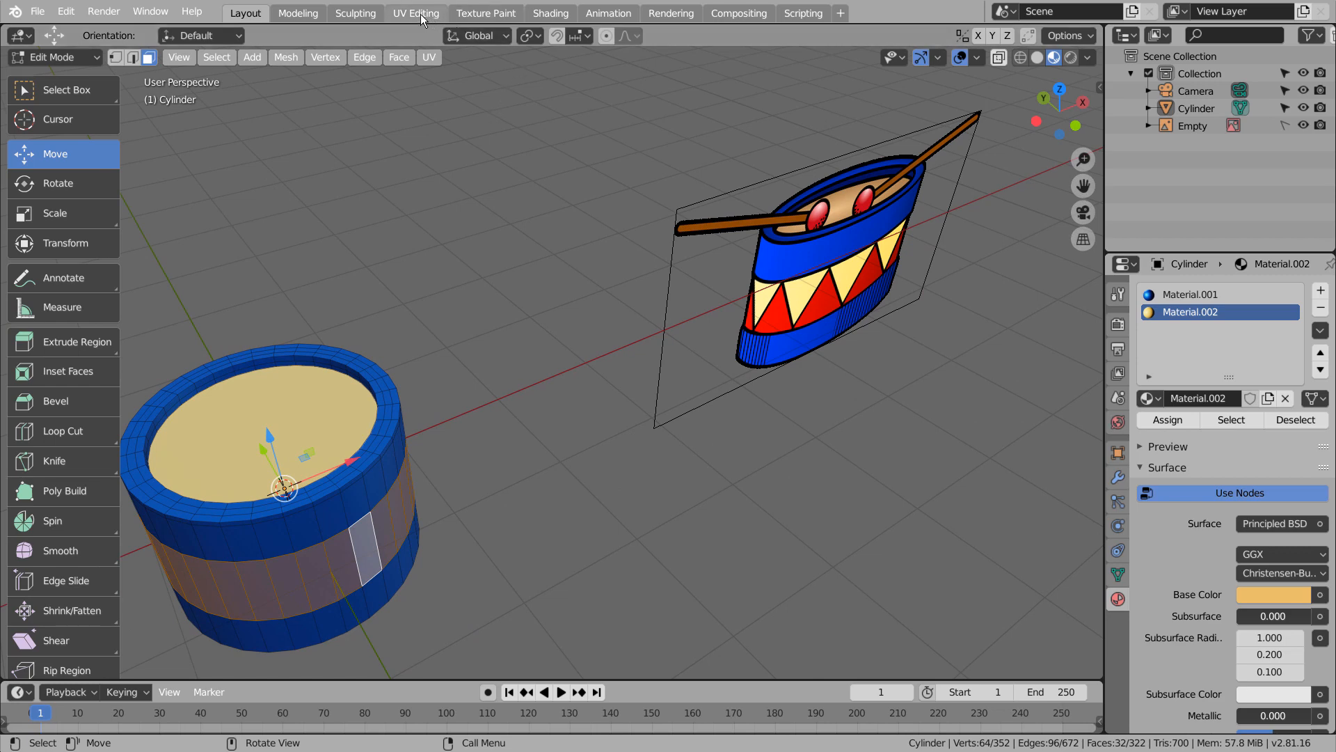
Step: Add a third material slot with a new default white material and assign it to the drum's middle band
{"action": "left_click", "coordinate": [1321, 291]}
{"action": "left_click", "coordinate": [1225, 403]}
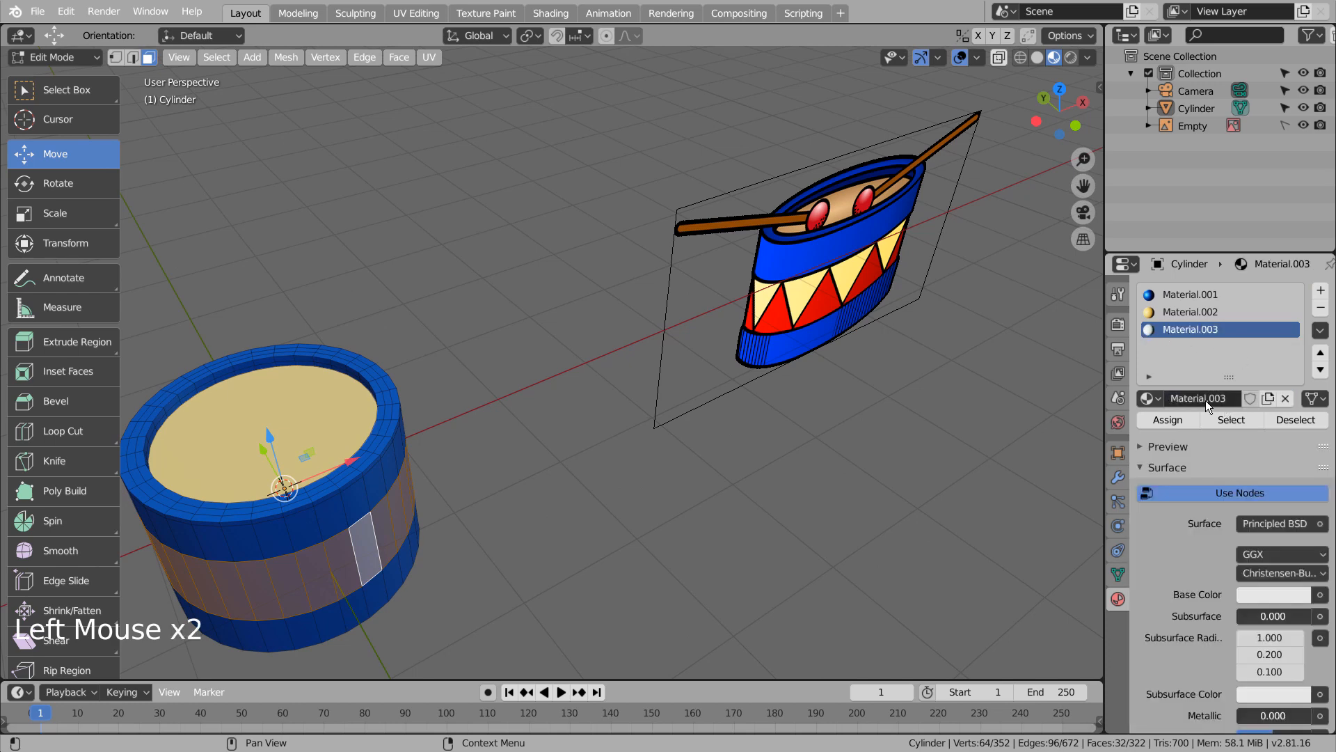
{"action": "left_click", "coordinate": [1173, 420]}
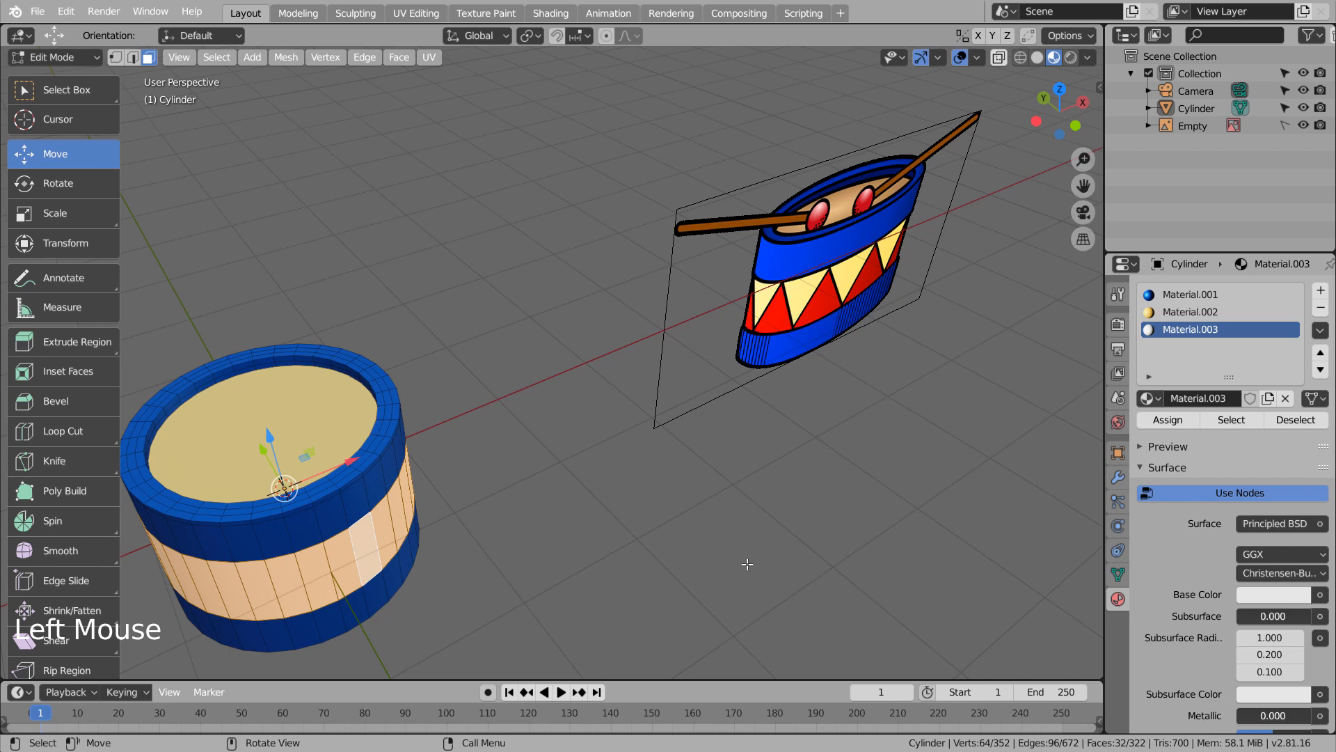
{"action": "middle_click_drag", "start_coordinate": [715, 554], "coordinate": [749, 489]}
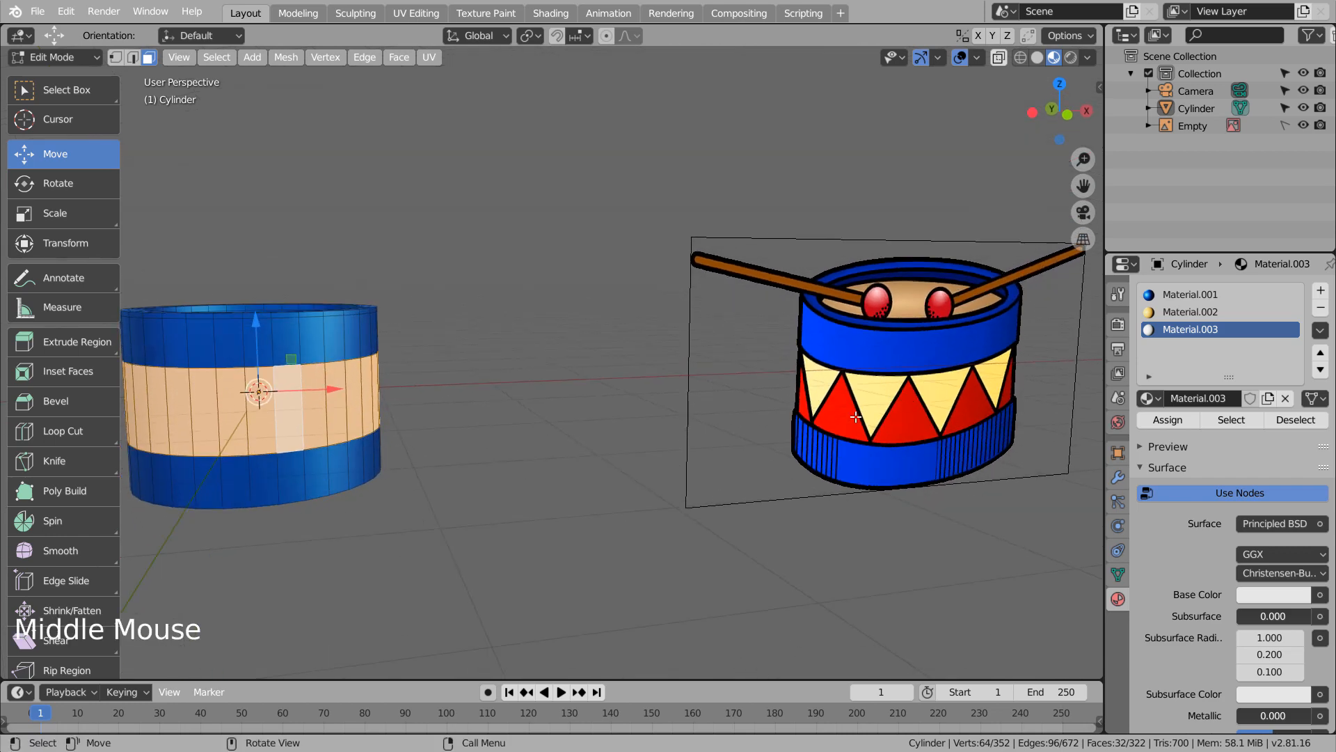
{"action": "middle_click_drag", "start_coordinate": [611, 485], "coordinate": [621, 476]}
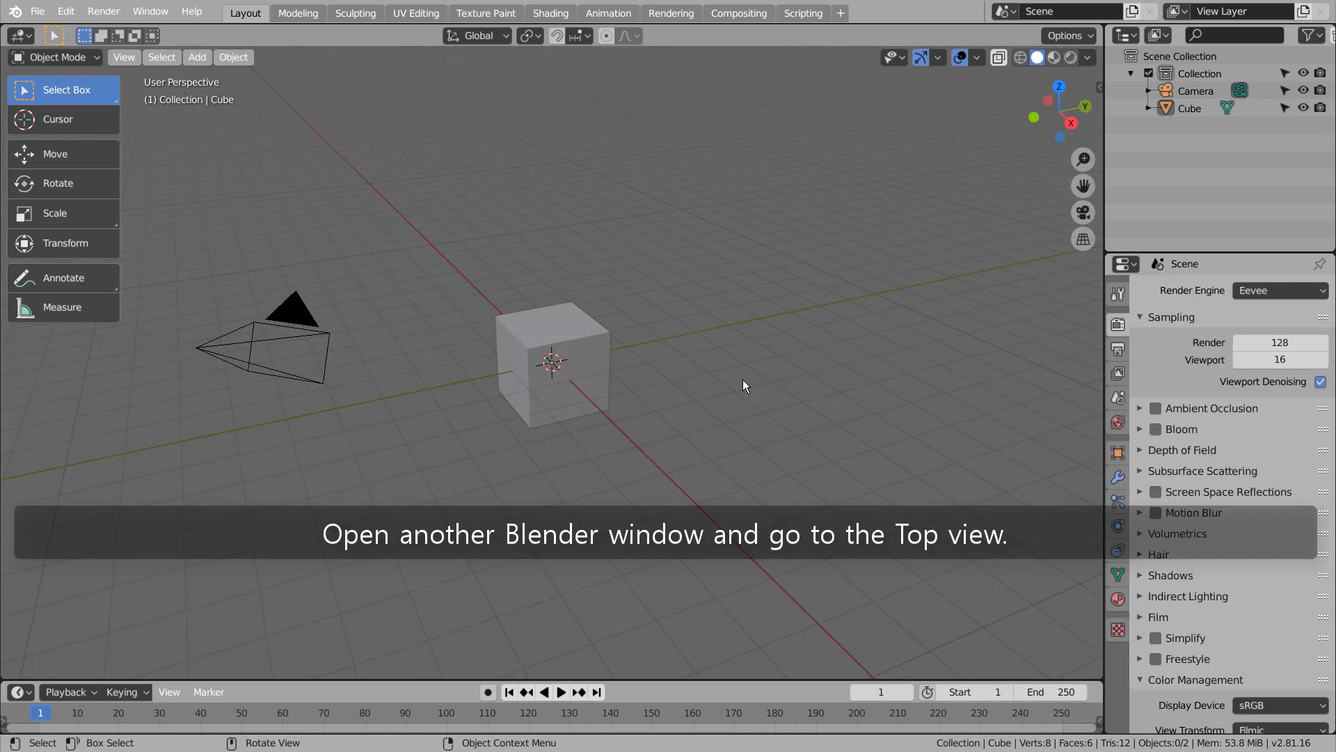
Step: In a second Blender window, view the default cube from the top and enter Edit Mode in wireframe with nothing selected
{"action": "key", "text": "KP_7"}
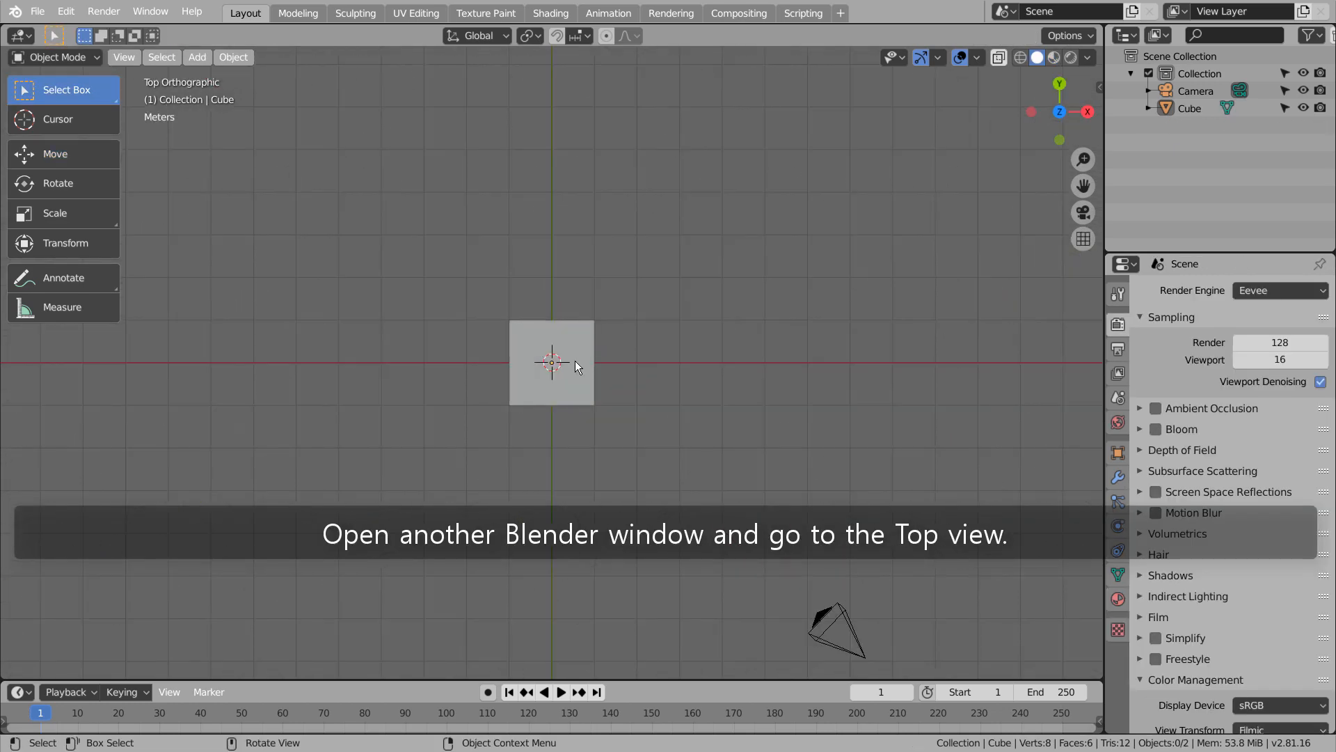
{"action": "left_click", "coordinate": [574, 361]}
{"action": "key", "text": "Tab"}
{"action": "scroll", "coordinate": [584, 355], "scroll_direction": "up", "scroll_amount": 4}
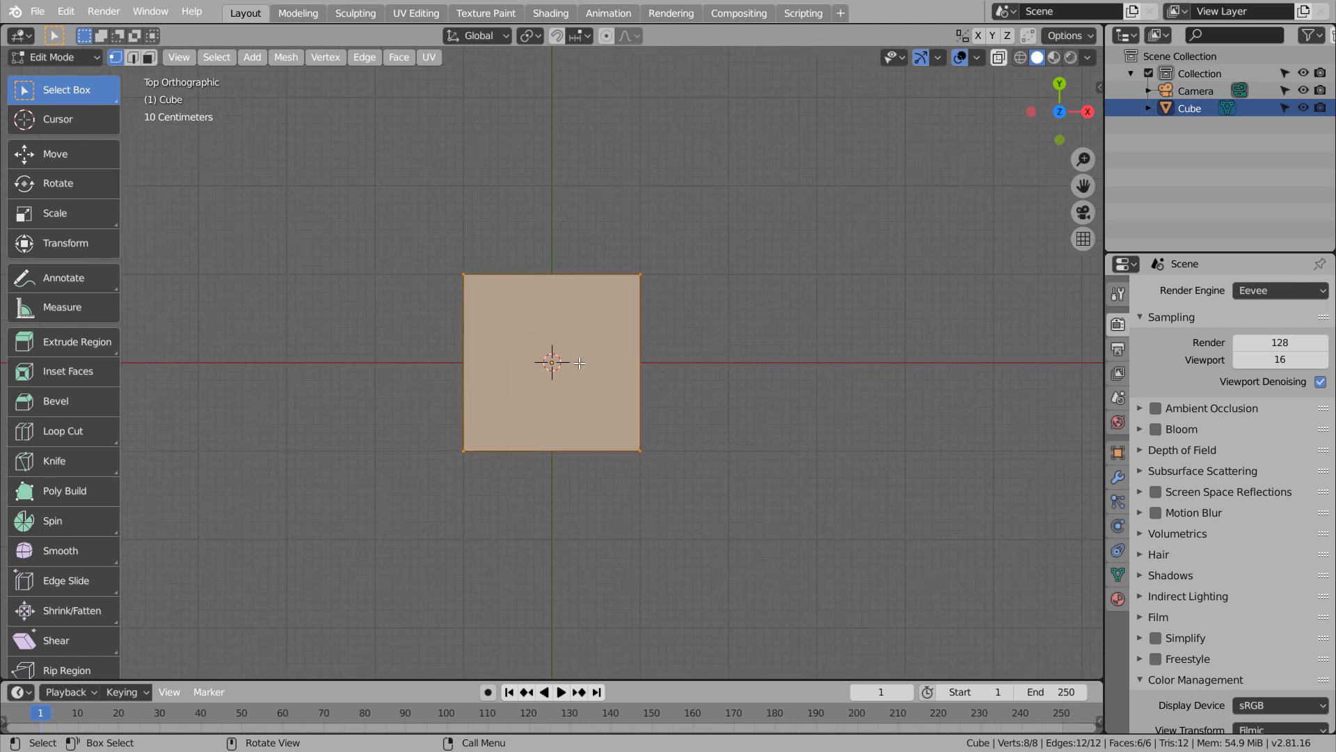
{"action": "key", "text": "shift+z"}
{"action": "left_click", "coordinate": [615, 233]}
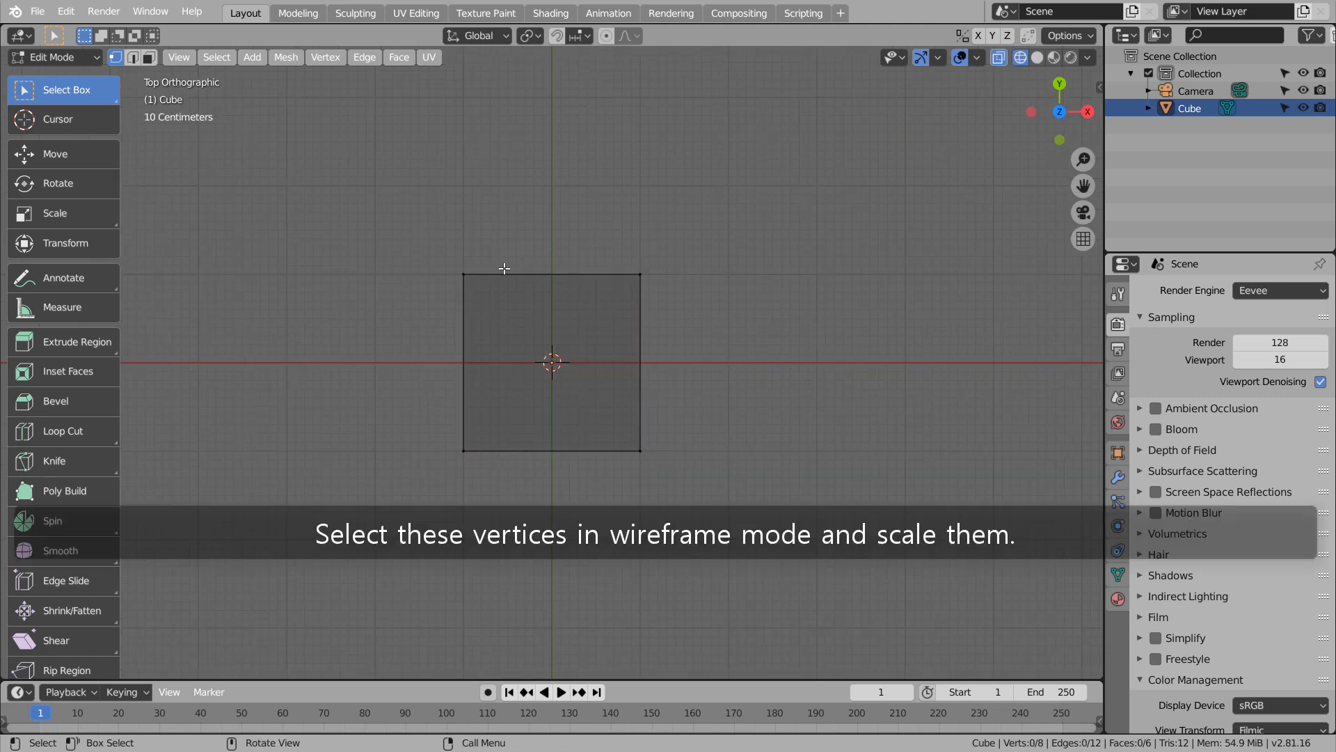
Step: Scale the four vertices on the cube's +Y side to 0 along X to form a triangle, and return to Object Mode
{"action": "left_click_drag", "start_coordinate": [411, 253], "coordinate": [773, 293]}
{"action": "left_click", "coordinate": [99, 221]}
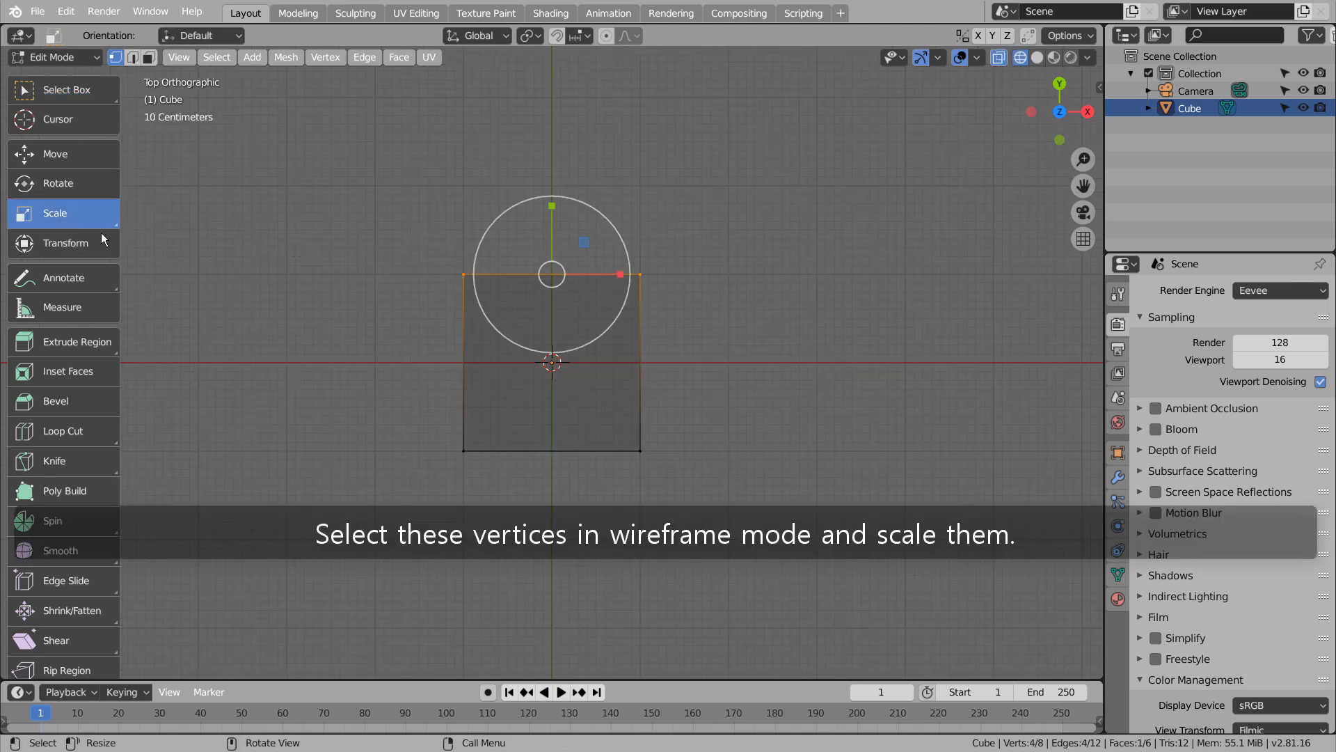
{"action": "left_click_drag", "start_coordinate": [604, 270], "coordinate": [588, 272]}
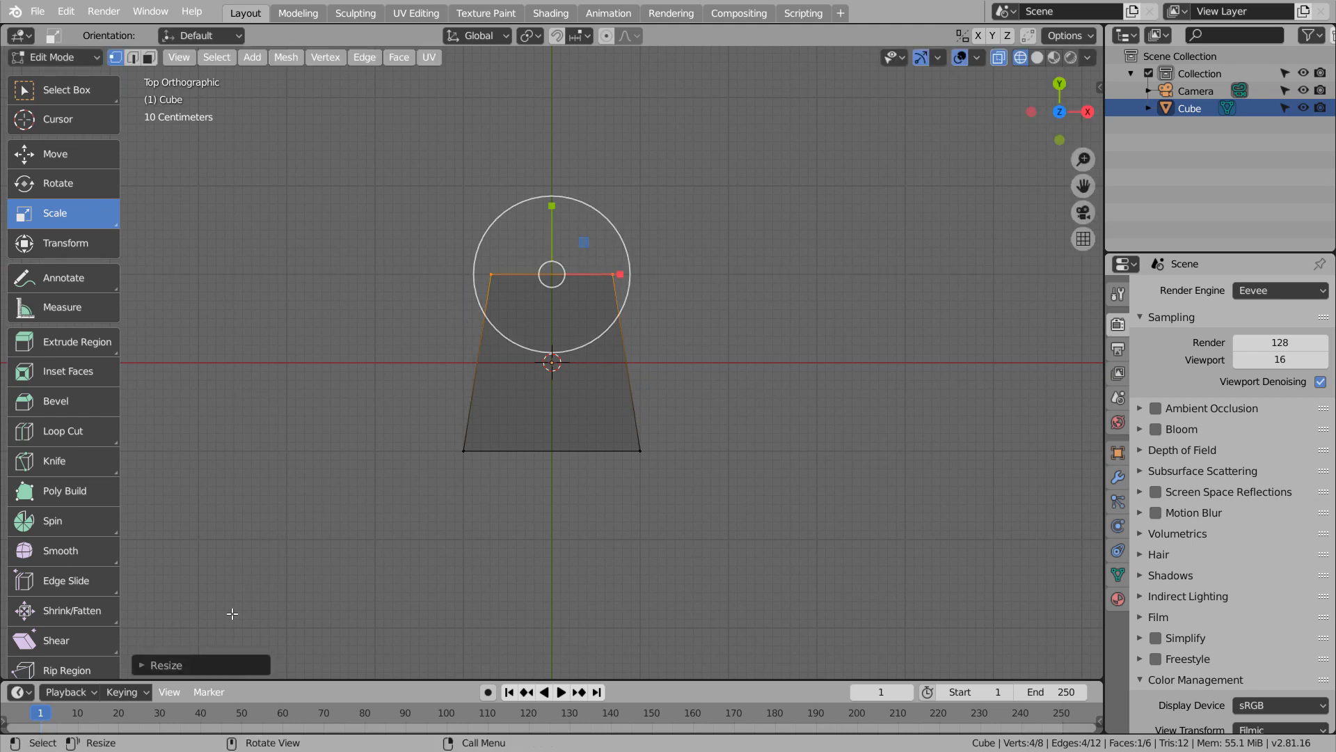
{"action": "left_click", "coordinate": [309, 587]}
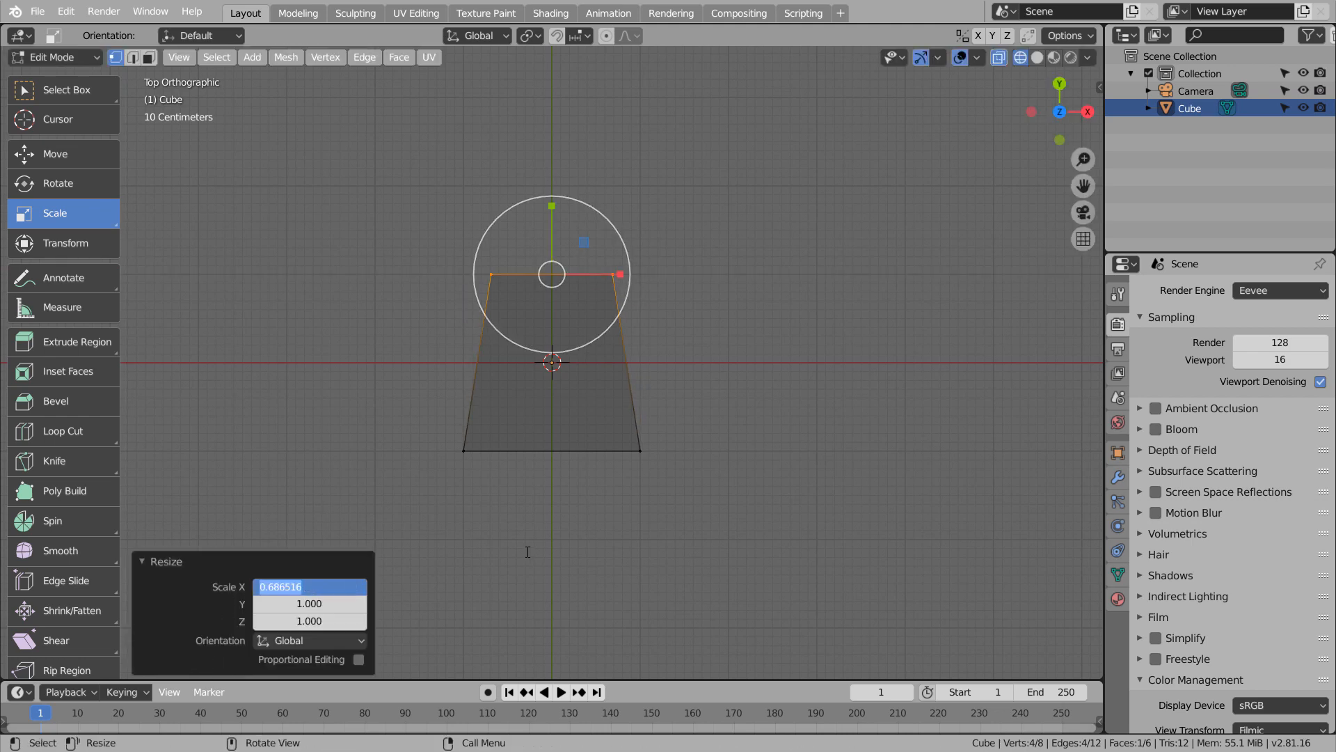
{"action": "type", "text": "0"}
{"action": "key", "text": "Return"}
{"action": "key", "text": "Tab"}
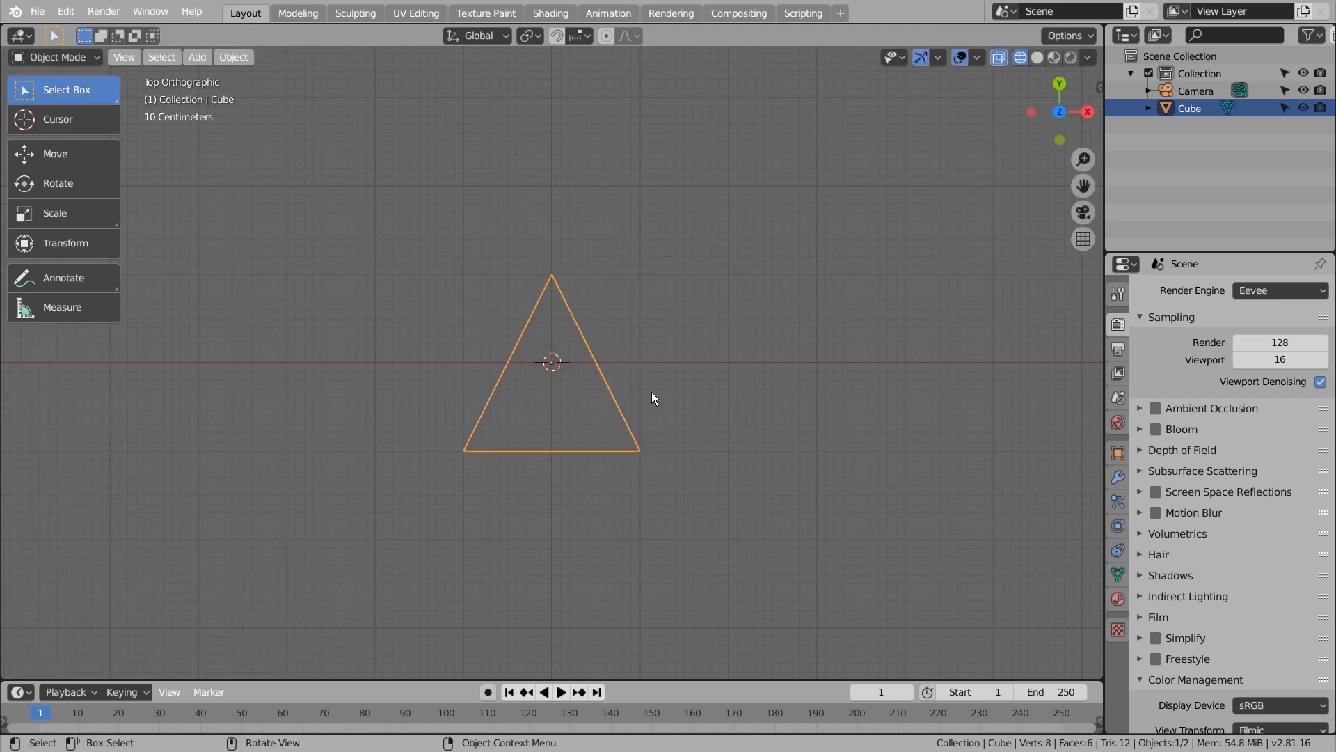
Step: Duplicate the triangle in place and rotate the copy 180° about the Z axis
{"action": "middle_click_drag", "start_coordinate": [683, 418], "coordinate": [636, 483], "text": "shift"}
{"action": "key", "text": "shift+d"}
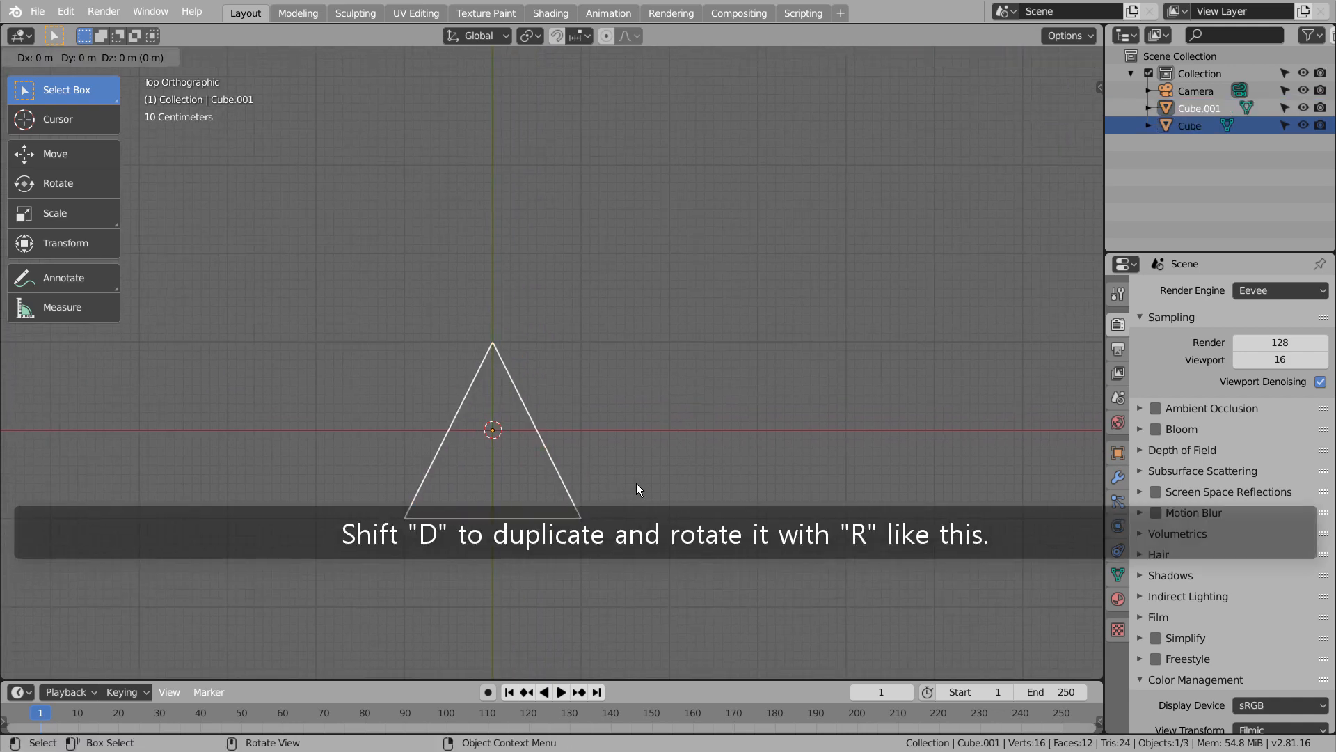
{"action": "key", "text": "r"}
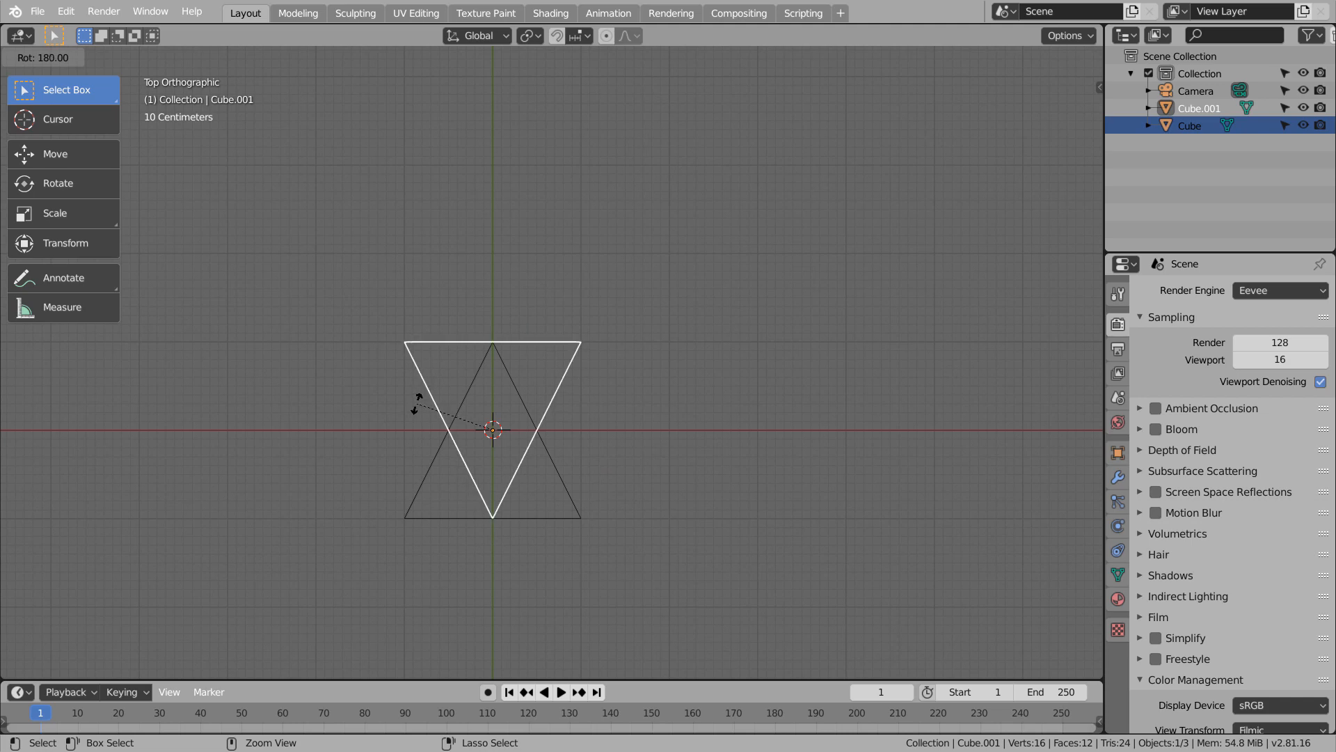
{"action": "left_click", "coordinate": [418, 401], "text": "ctrl"}
Step: Move the inverted triangle 1 m along X, snapped to the grid beside the upright one, and deselect it
{"action": "left_click", "coordinate": [104, 155]}
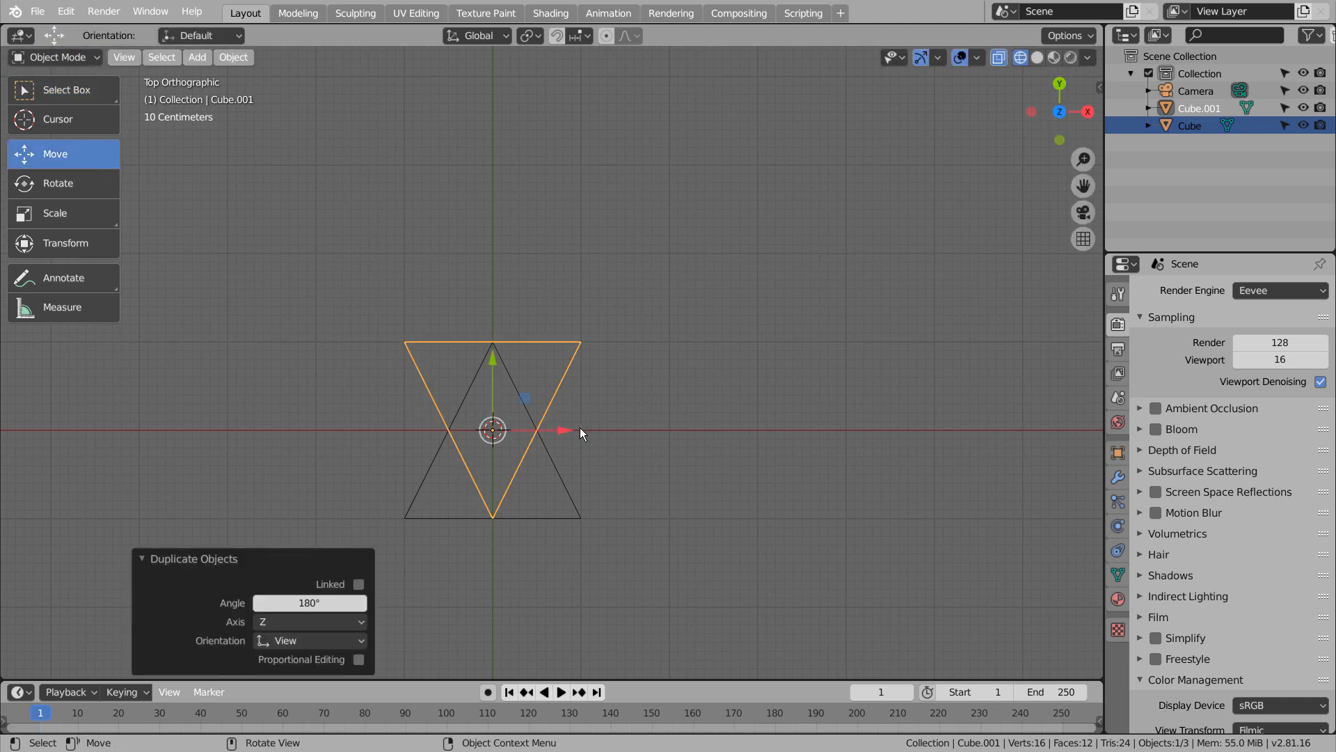
{"action": "left_click_drag", "start_coordinate": [581, 433], "coordinate": [675, 431], "text": "ctrl"}
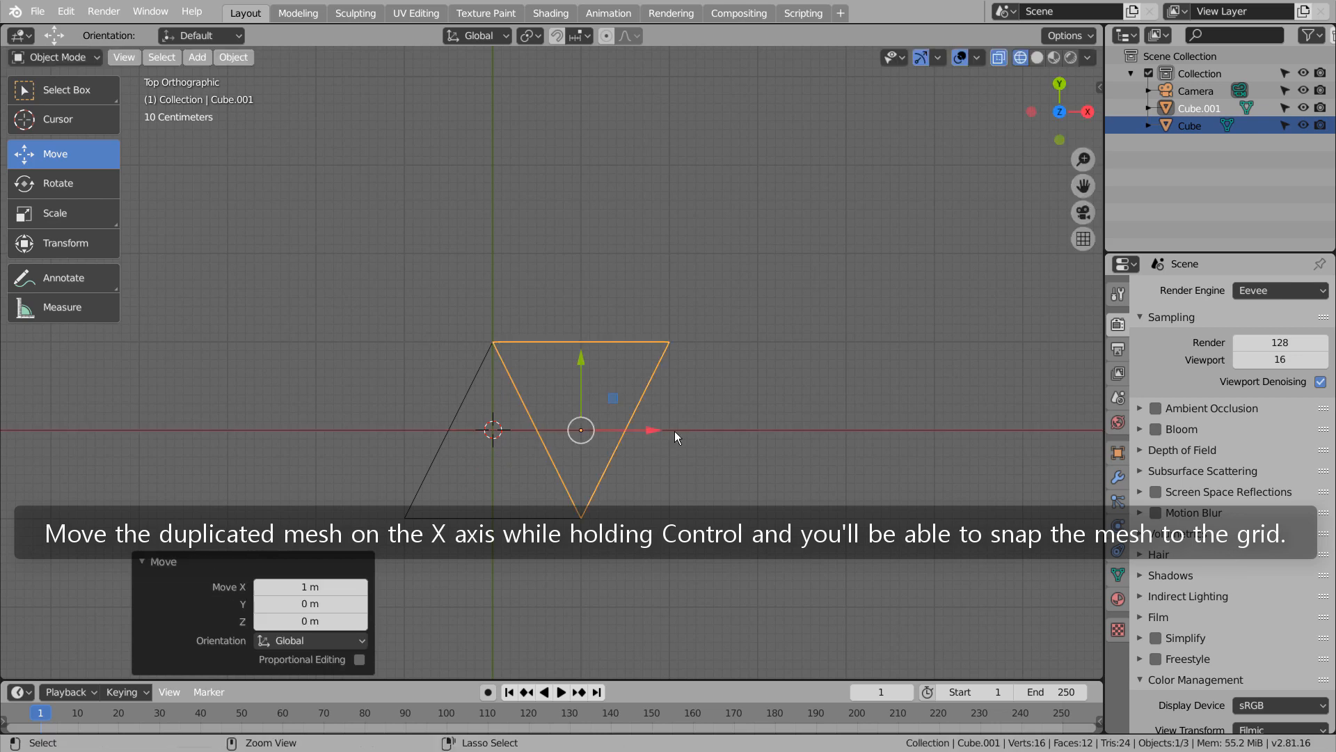
{"action": "left_click", "coordinate": [735, 460]}
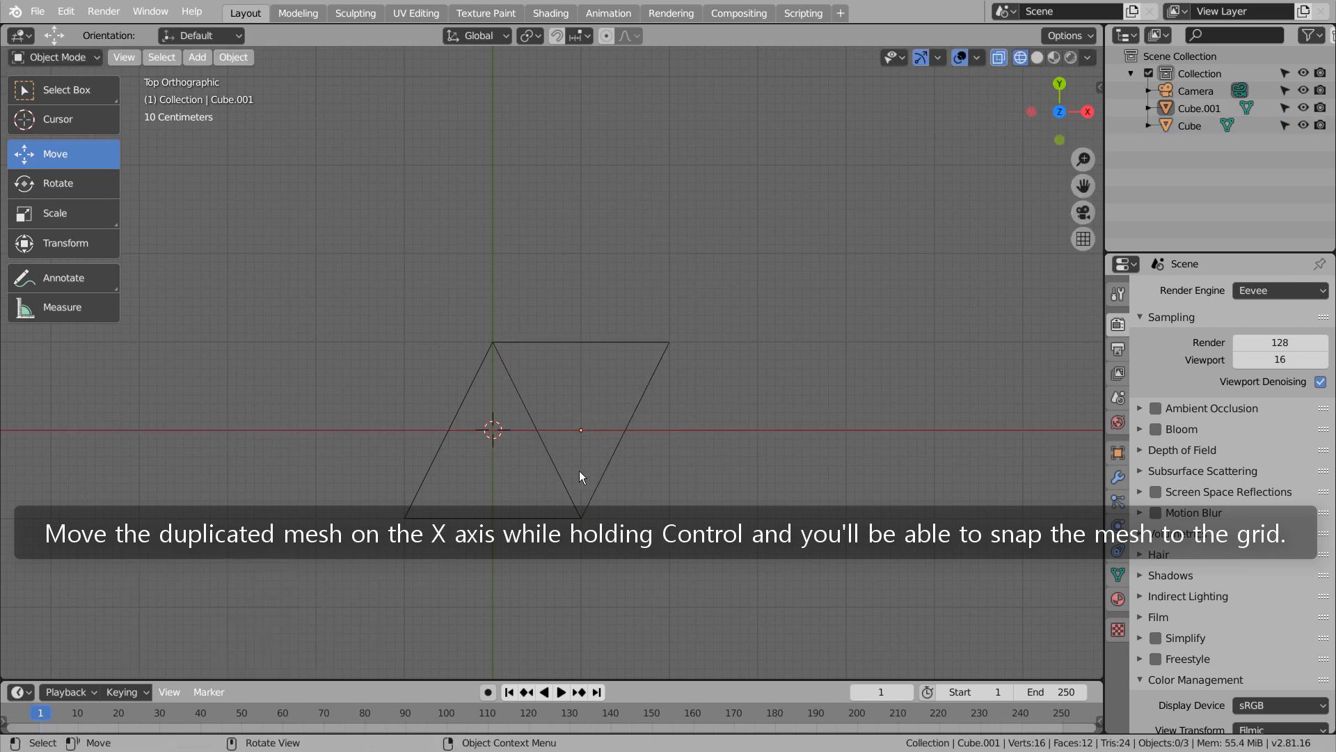
Step: Set the upright triangle's material base color to red and display the scene in Material Preview shading
{"action": "left_click", "coordinate": [533, 509]}
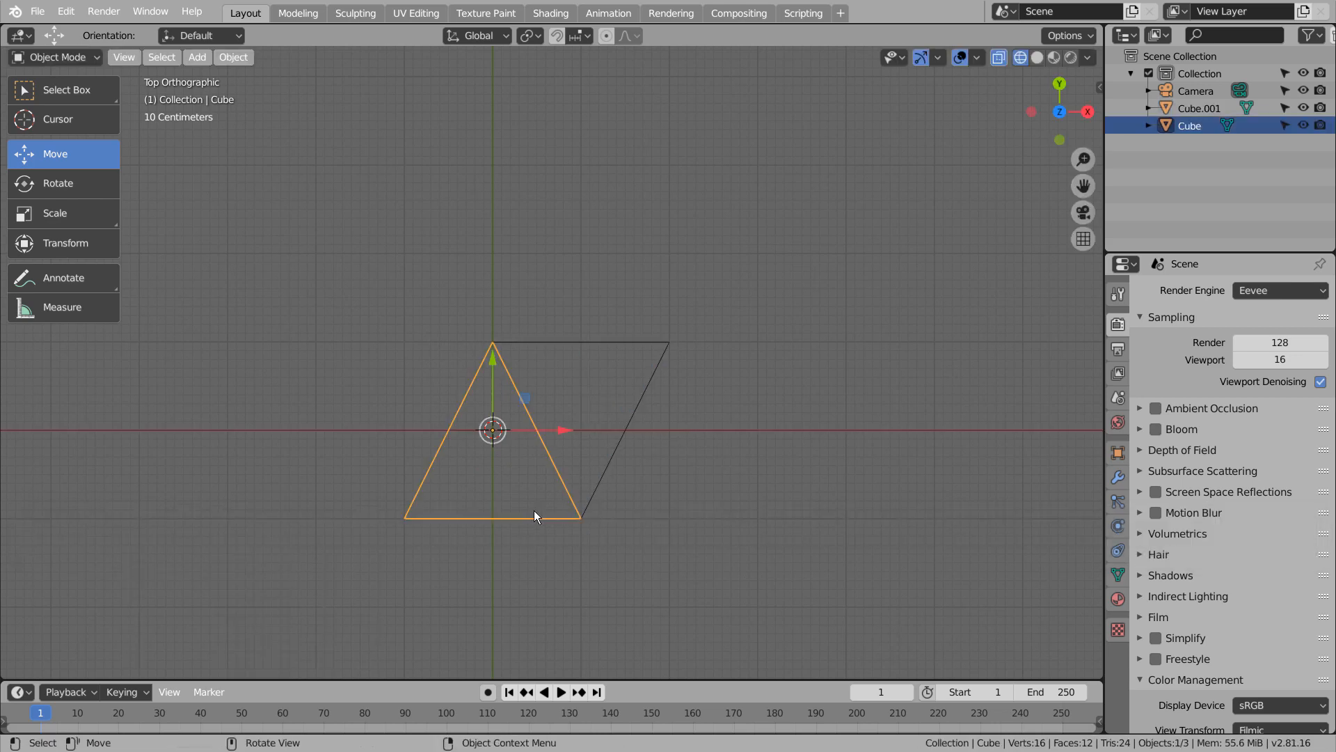
{"action": "left_click", "coordinate": [1037, 57]}
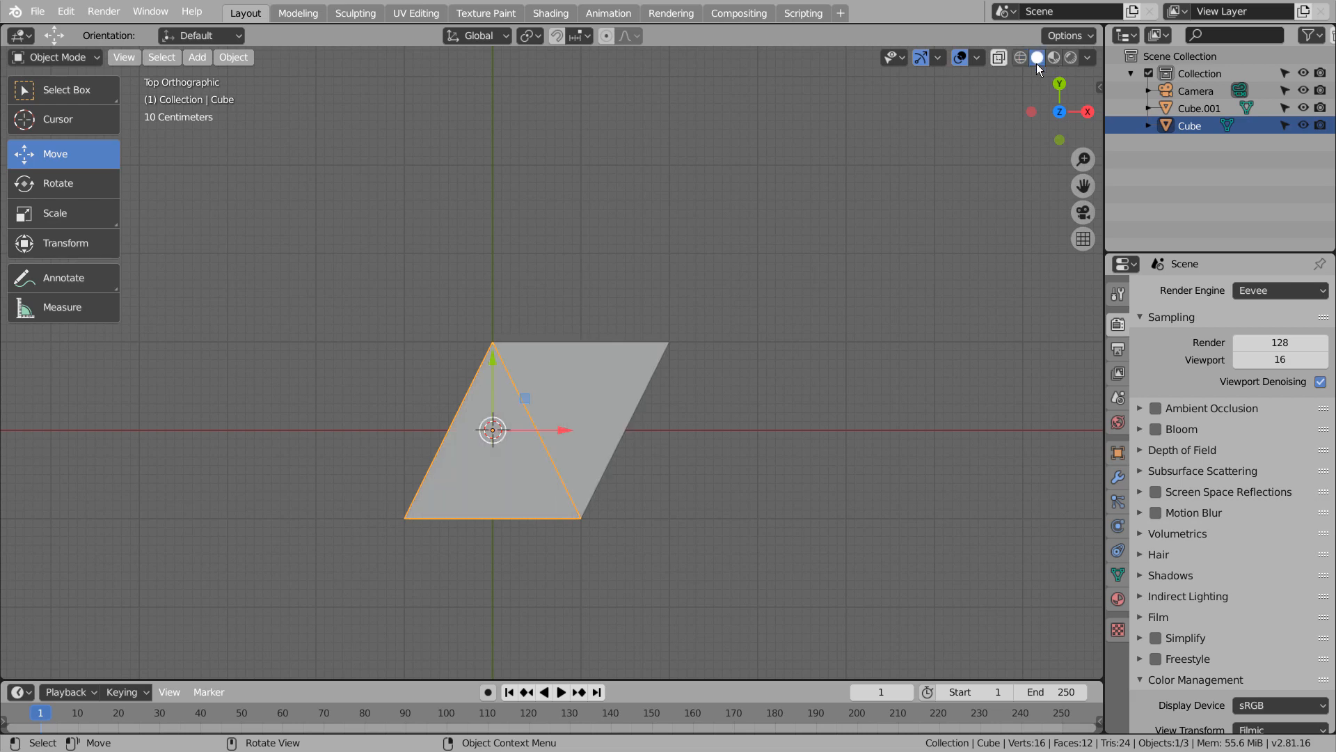
{"action": "left_click", "coordinate": [1118, 599]}
{"action": "left_click", "coordinate": [1264, 535]}
{"action": "left_click_drag", "start_coordinate": [1227, 402], "coordinate": [1225, 424]}
{"action": "left_click", "coordinate": [853, 400]}
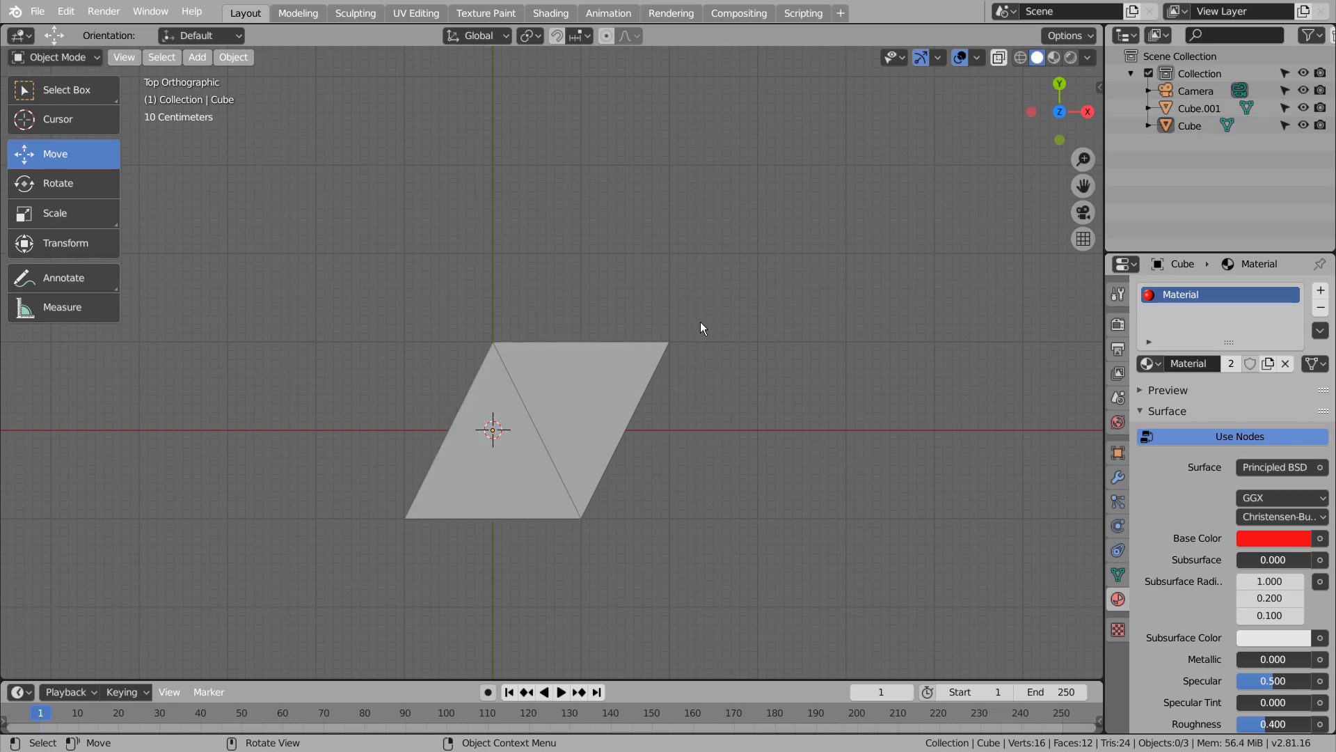
{"action": "left_click", "coordinate": [1053, 57]}
Step: Make the inverted triangle's material a single-user copy and set its base color to yellow
{"action": "left_click", "coordinate": [607, 398]}
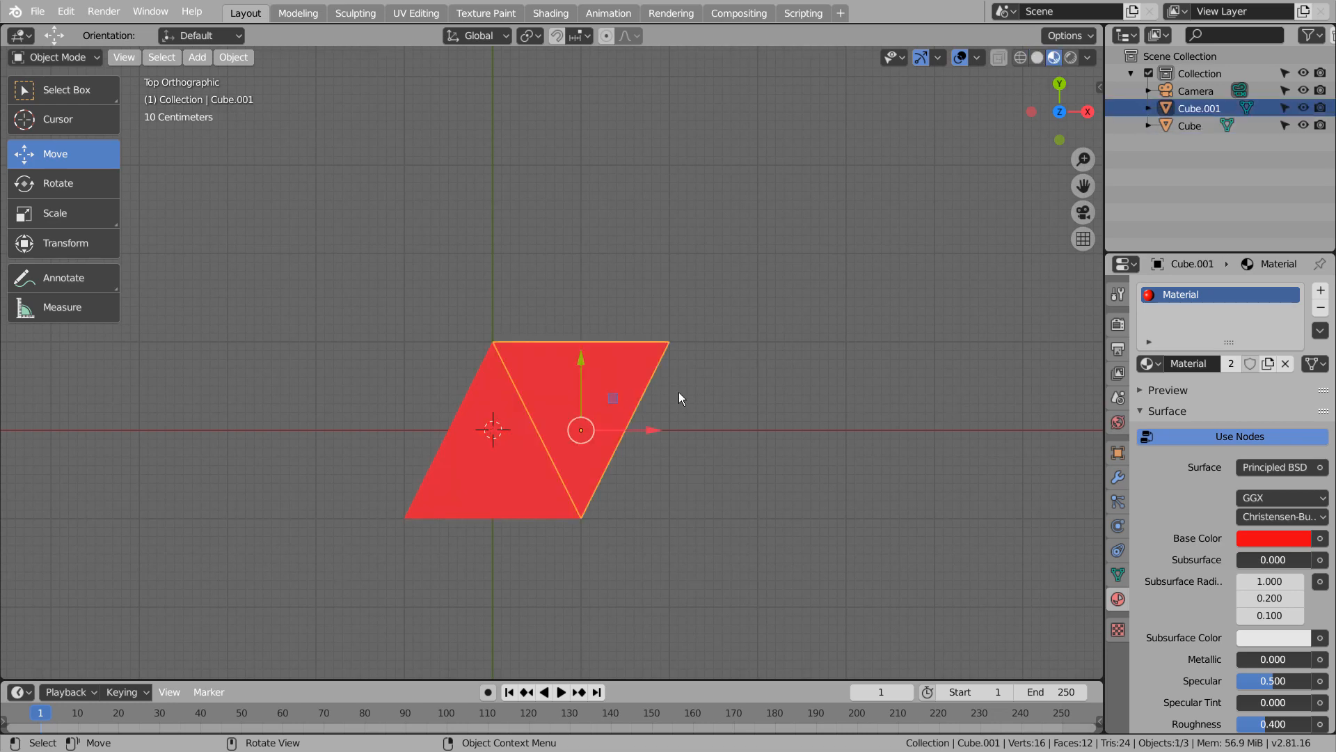
{"action": "left_click", "coordinate": [1229, 364]}
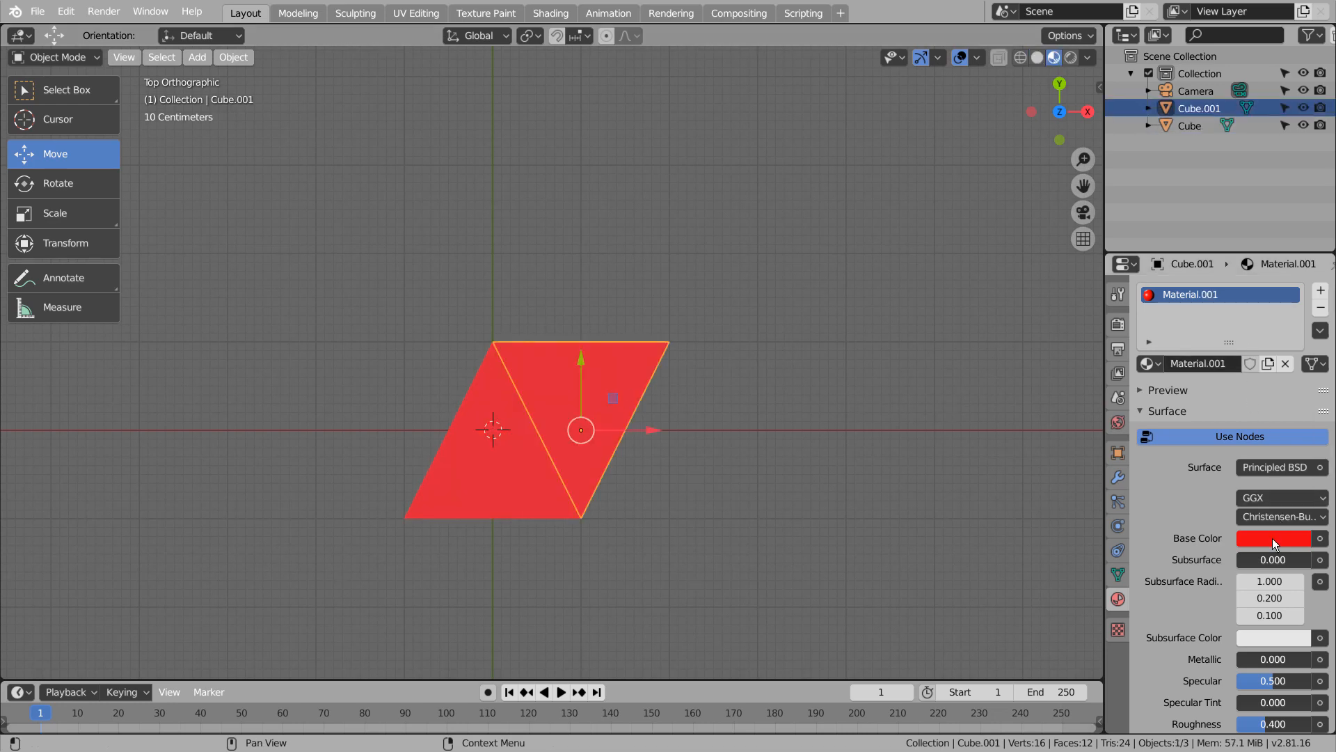
{"action": "left_click", "coordinate": [1274, 537]}
{"action": "left_click", "coordinate": [1167, 388]}
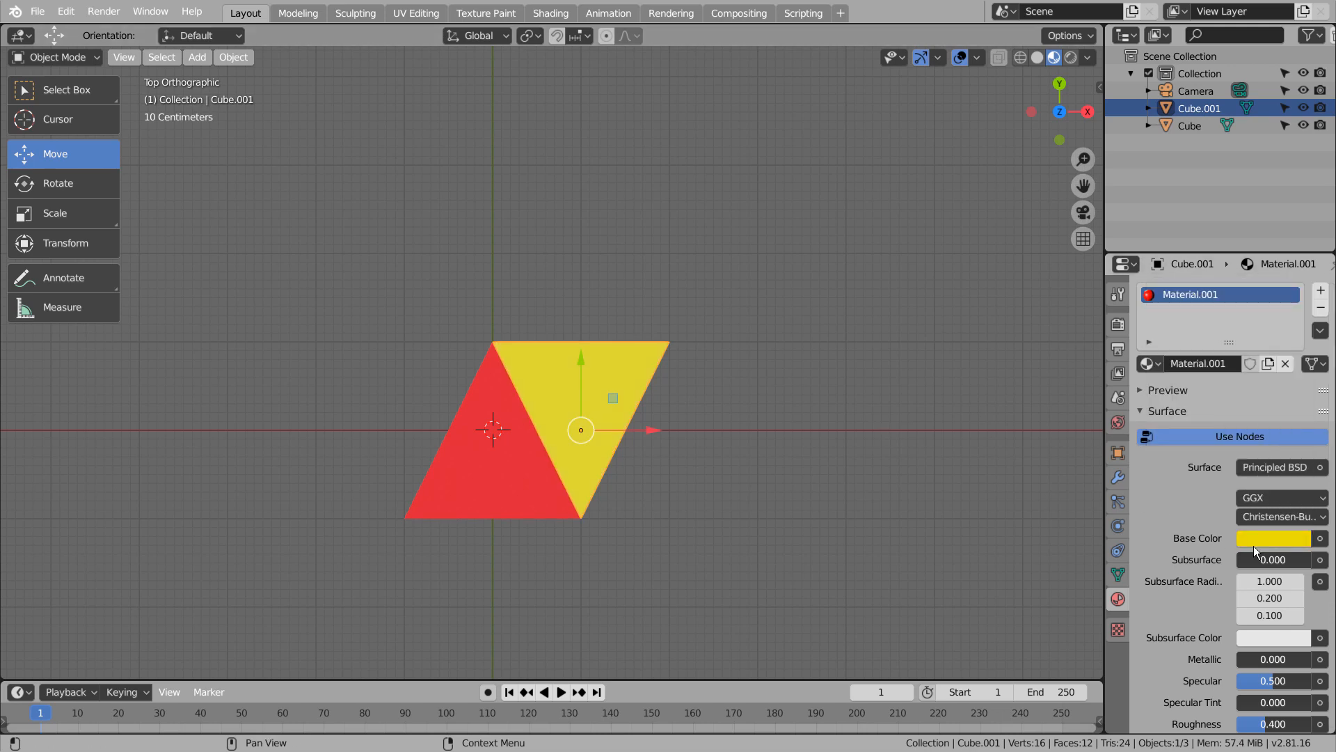
Step: Join the red triangle and the yellow triangle into one object, with the yellow one active
{"action": "left_click", "coordinate": [772, 452]}
{"action": "left_click", "coordinate": [526, 479]}
{"action": "left_click", "coordinate": [583, 378], "text": "shift"}
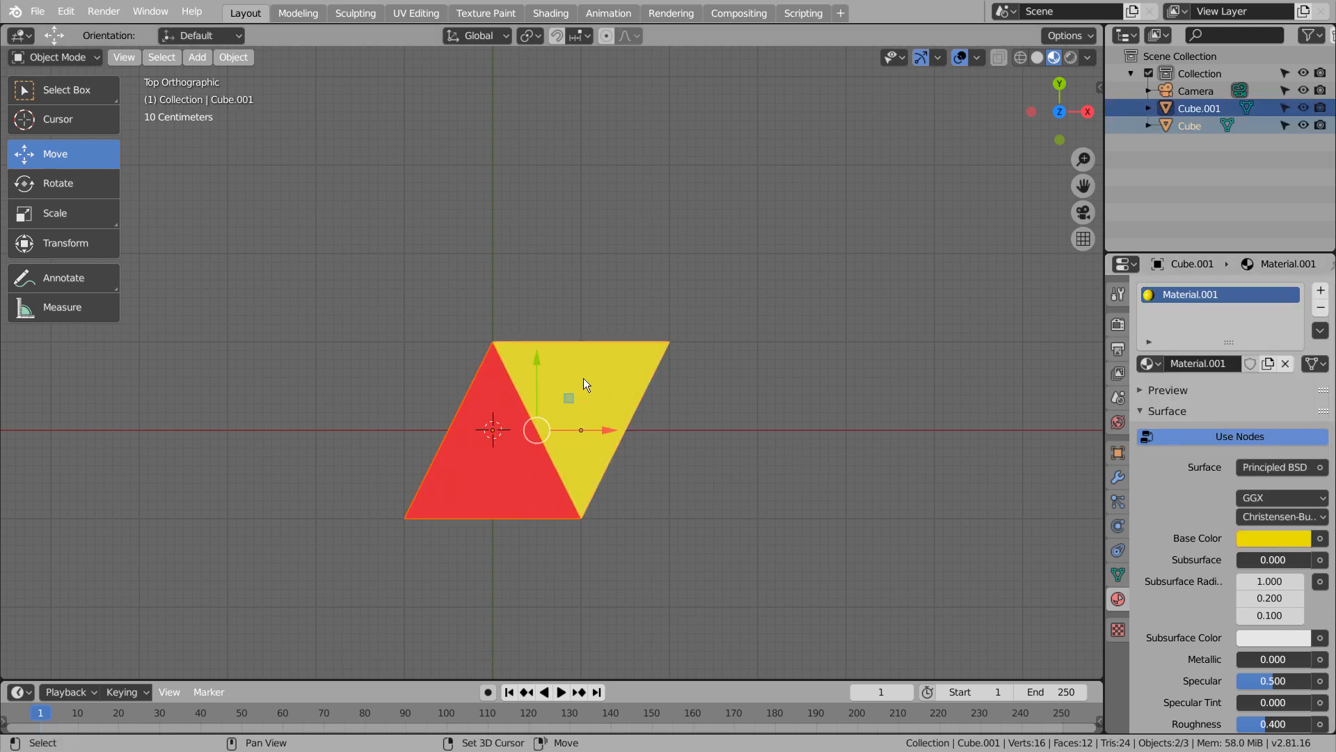
{"action": "key", "text": "ctrl+j"}
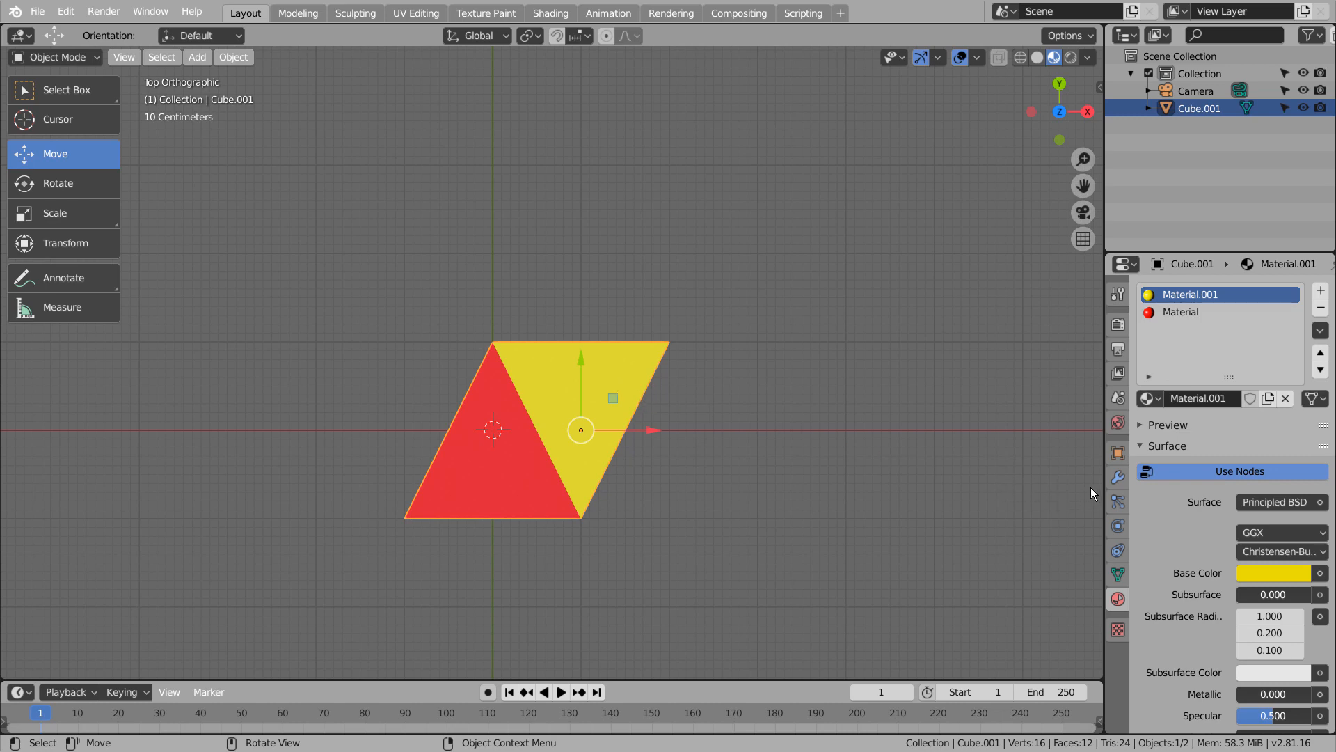
Step: Add an Array modifier to the joined triangles and set its relative offset X to -0.65
{"action": "left_click", "coordinate": [1117, 476]}
{"action": "left_click", "coordinate": [1194, 291]}
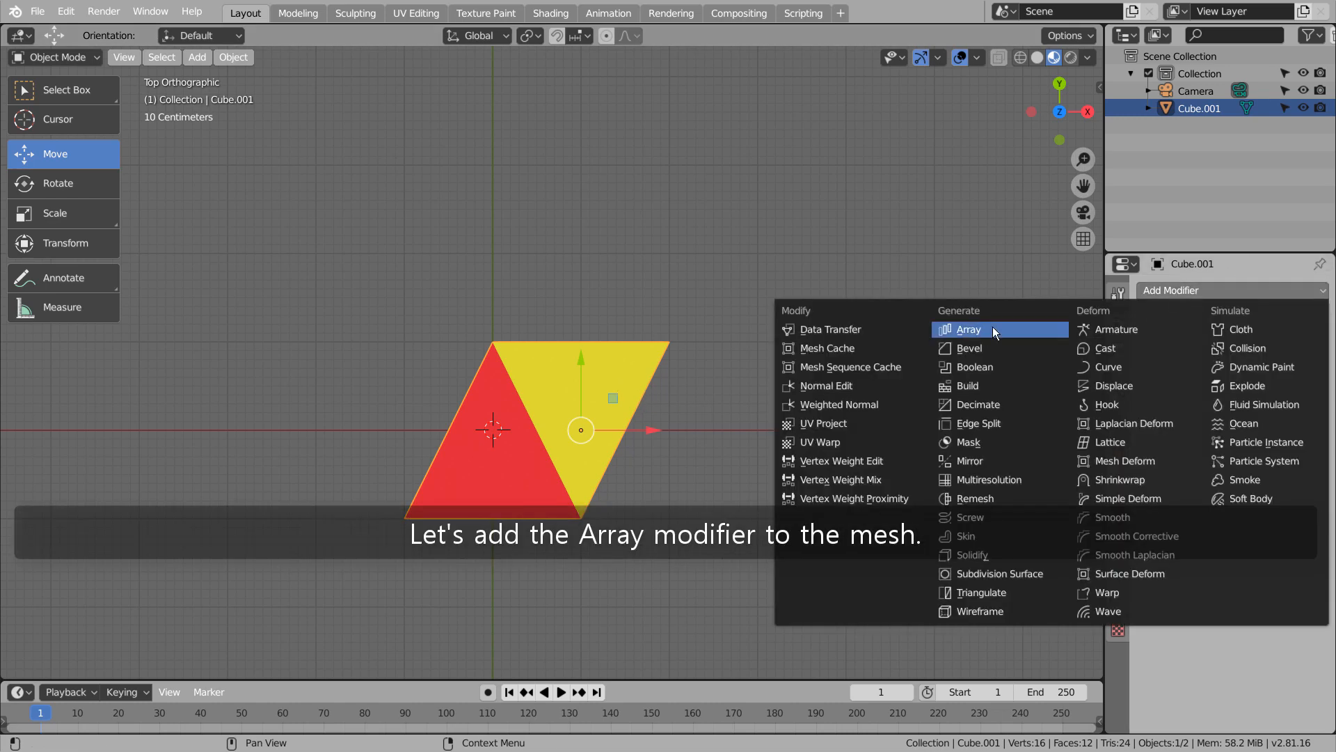
{"action": "left_click", "coordinate": [995, 327]}
{"action": "left_click", "coordinate": [1308, 428]}
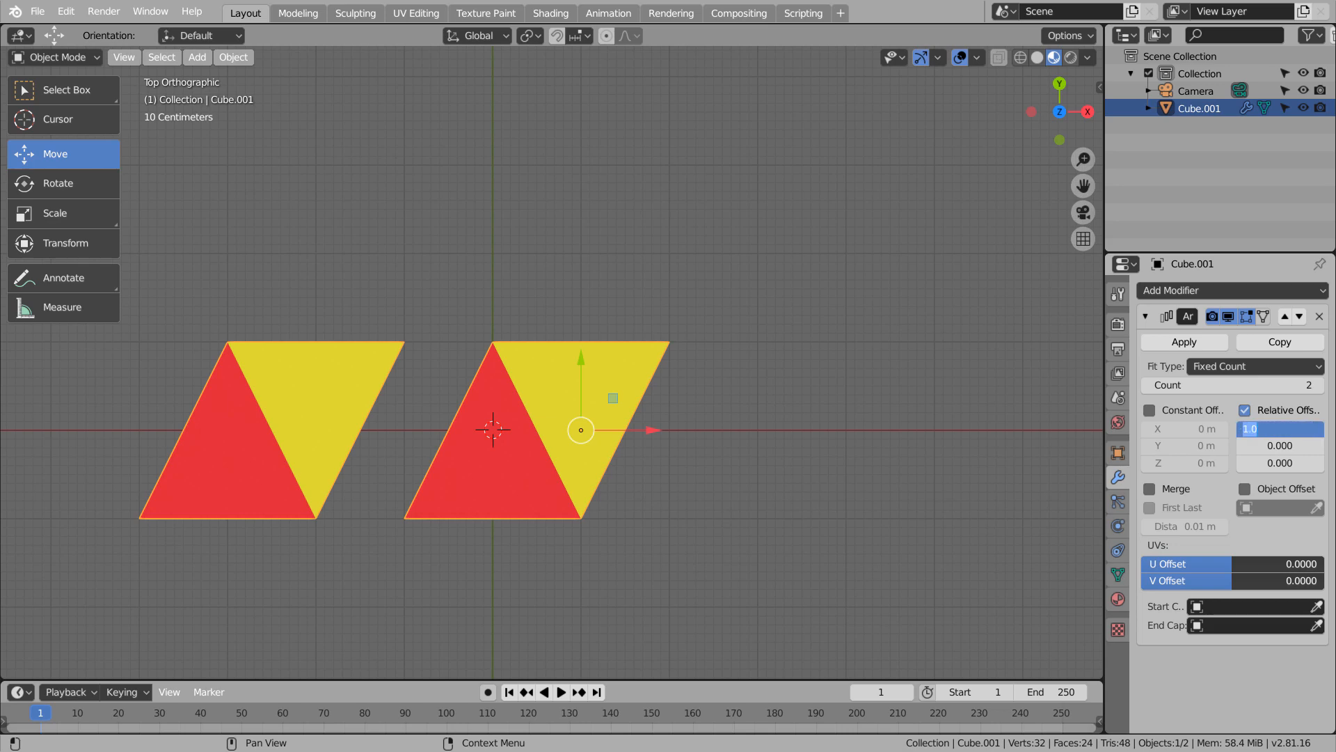
{"action": "type", "text": "-0.65"}
{"action": "key", "text": "BackSpace"}
{"action": "key", "text": "Return"}
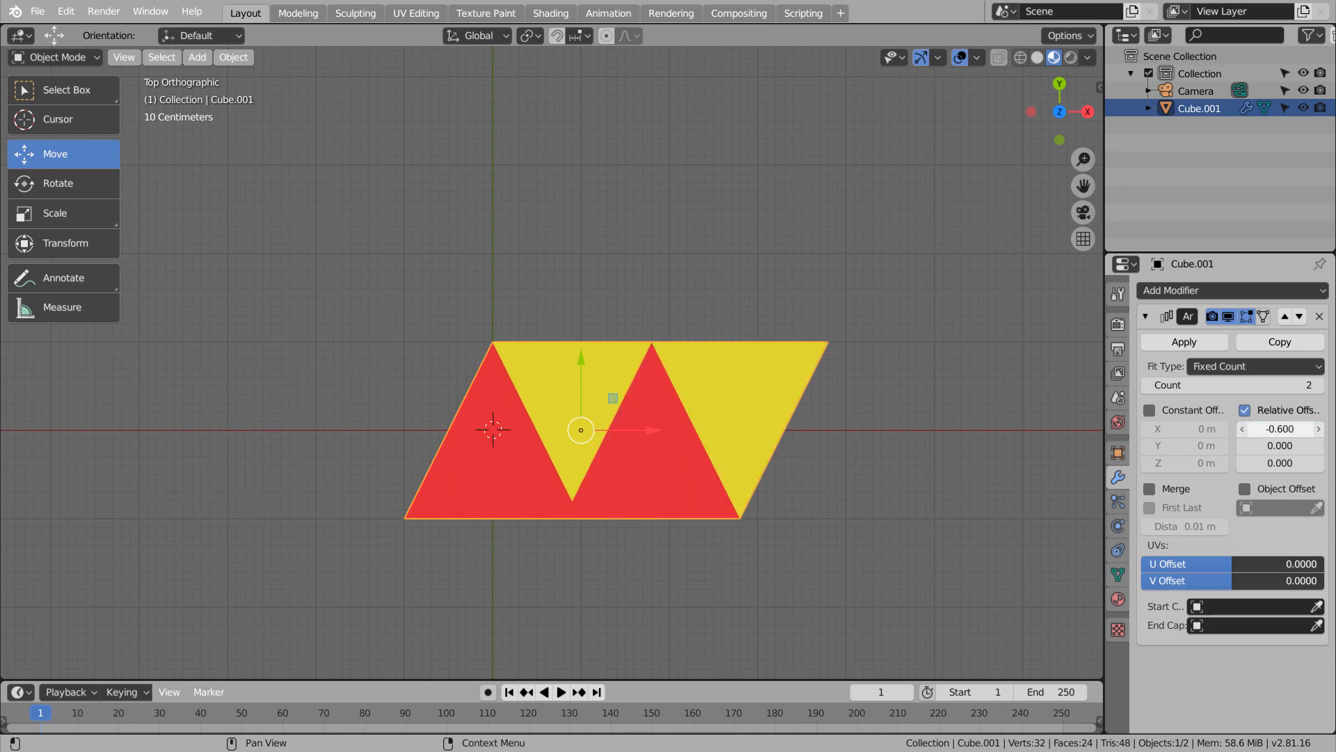
{"action": "left_click", "coordinate": [1308, 435]}
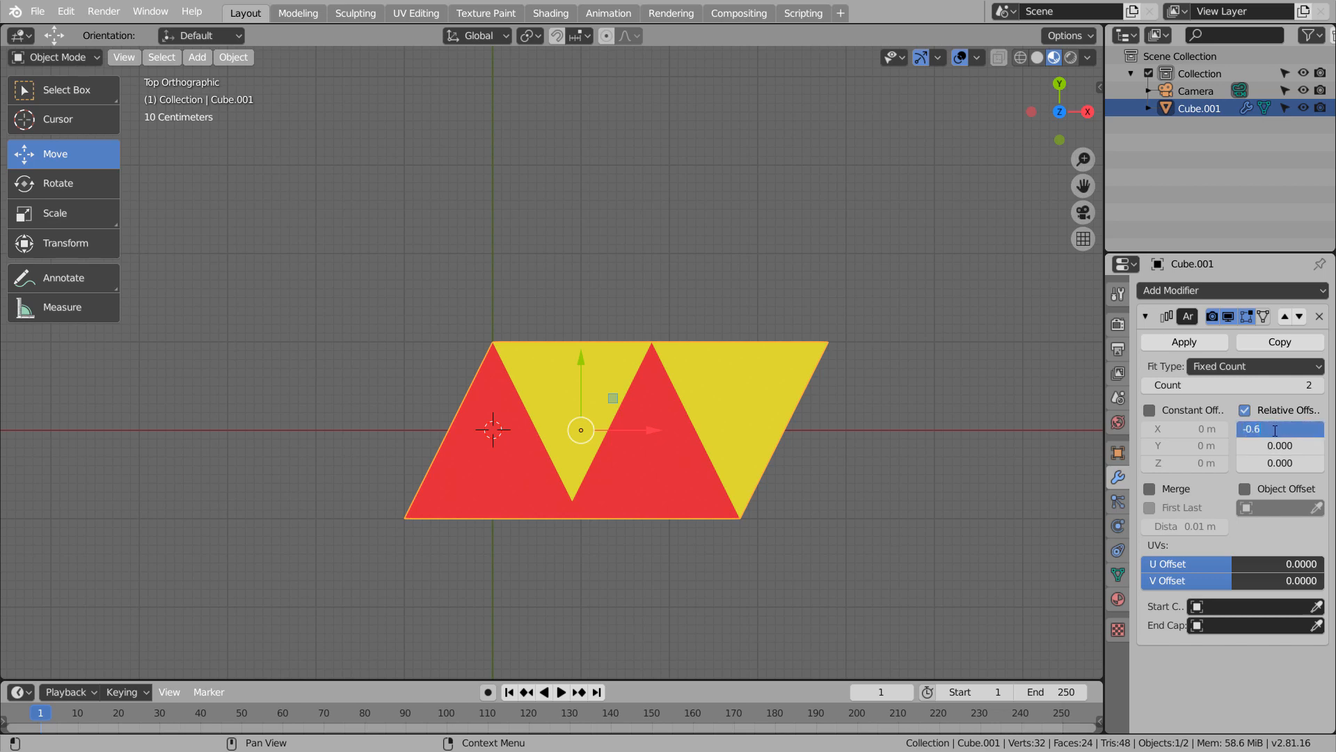
{"action": "type", "text": "-0.65"}
{"action": "key", "text": "Return"}
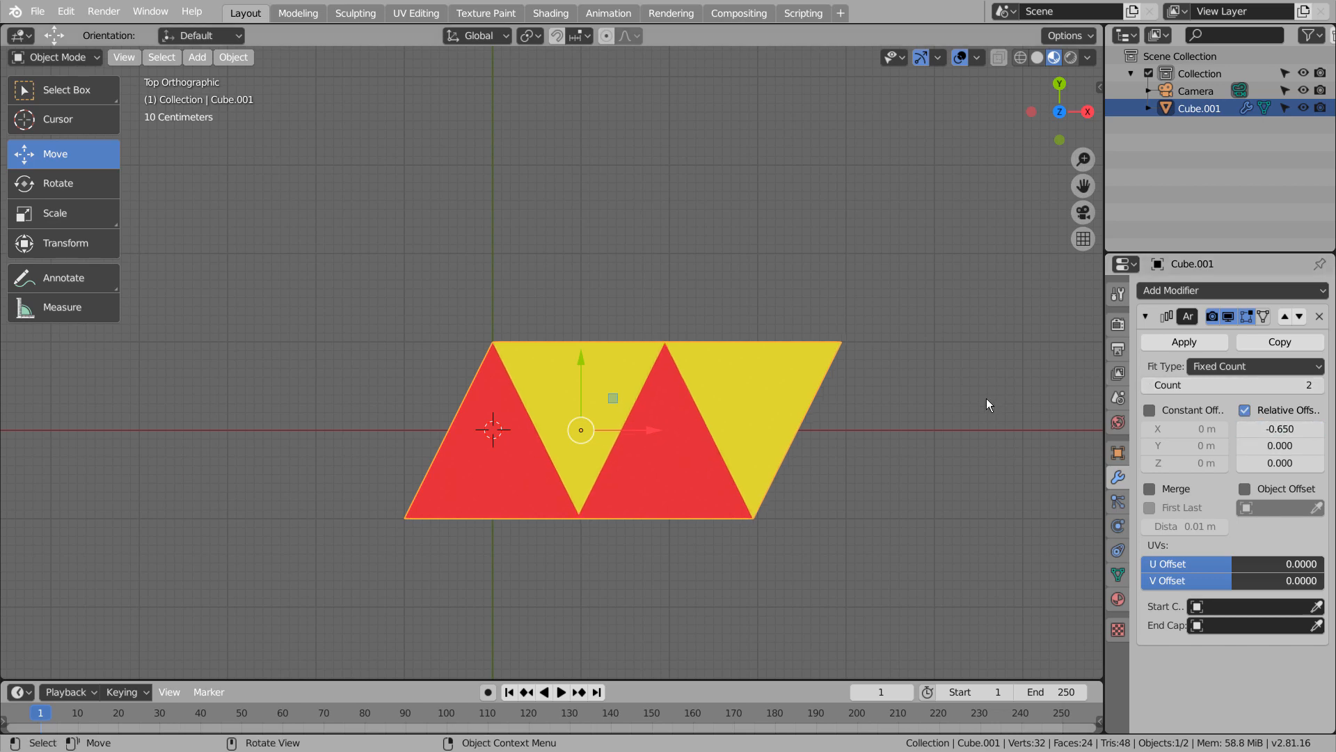
Step: Increase the Array modifier's count to 7 to extend the red and yellow triangle strip
{"action": "left_click", "coordinate": [952, 451]}
{"action": "left_click", "coordinate": [1319, 385]}
{"action": "left_click", "coordinate": [1319, 385]}
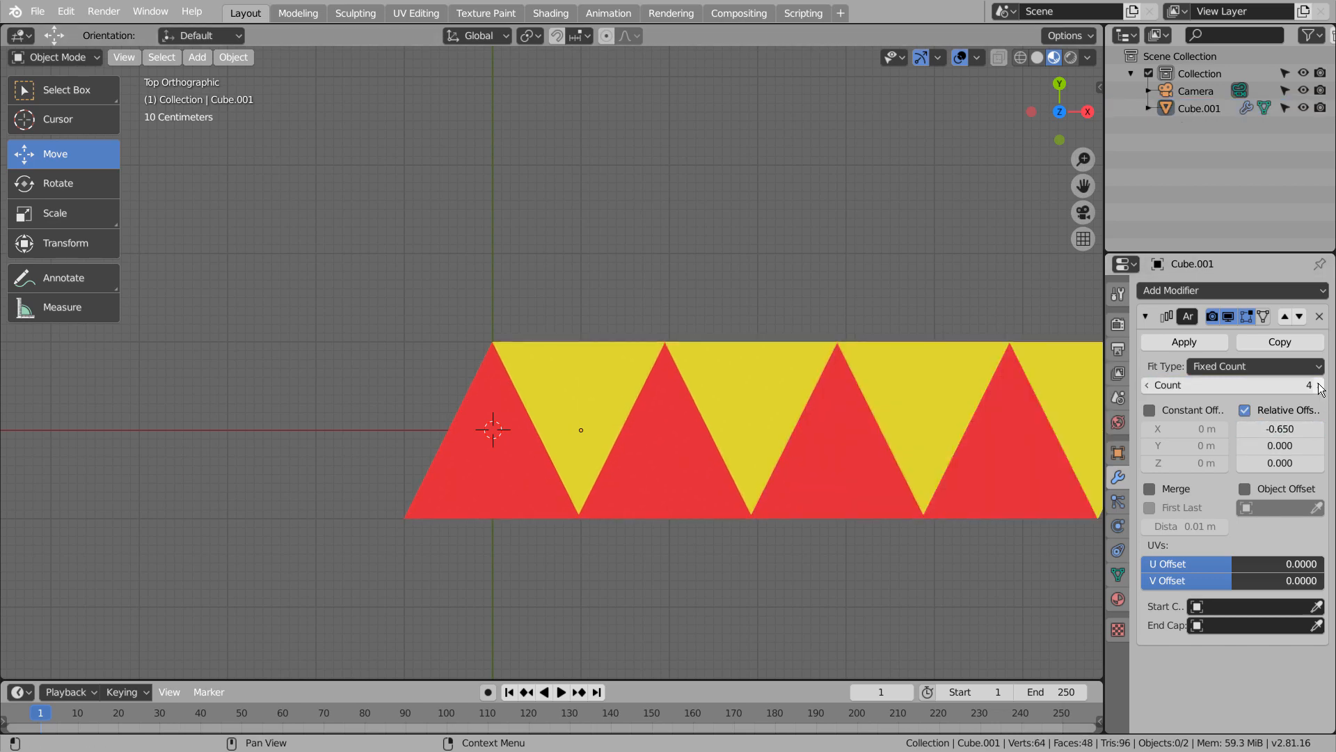
{"action": "left_click", "coordinate": [1319, 385]}
{"action": "left_click", "coordinate": [1319, 385]}
{"action": "left_click", "coordinate": [1320, 385]}
{"action": "middle_click_drag", "start_coordinate": [837, 510], "coordinate": [603, 549], "text": "shift"}
{"action": "scroll", "coordinate": [603, 555], "scroll_direction": "down", "scroll_amount": 4}
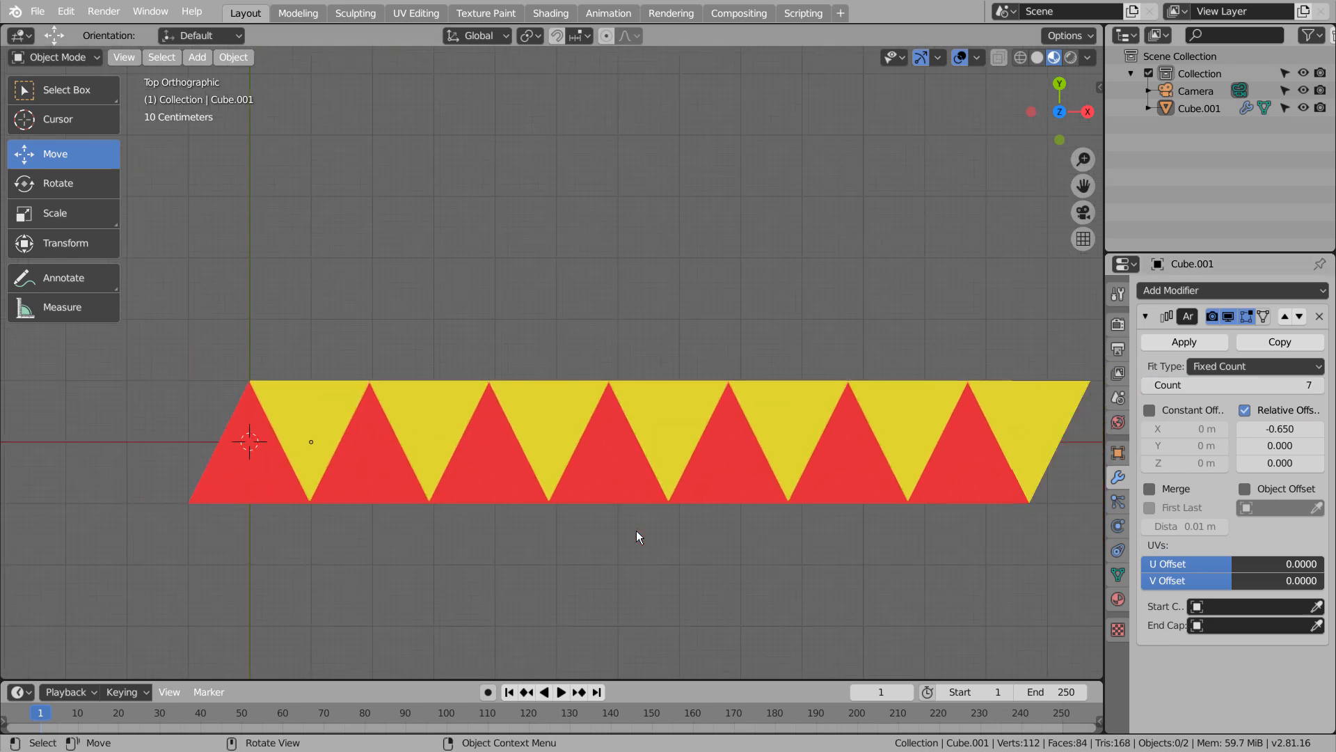
{"action": "middle_click_drag", "start_coordinate": [784, 522], "coordinate": [669, 540], "text": "shift"}
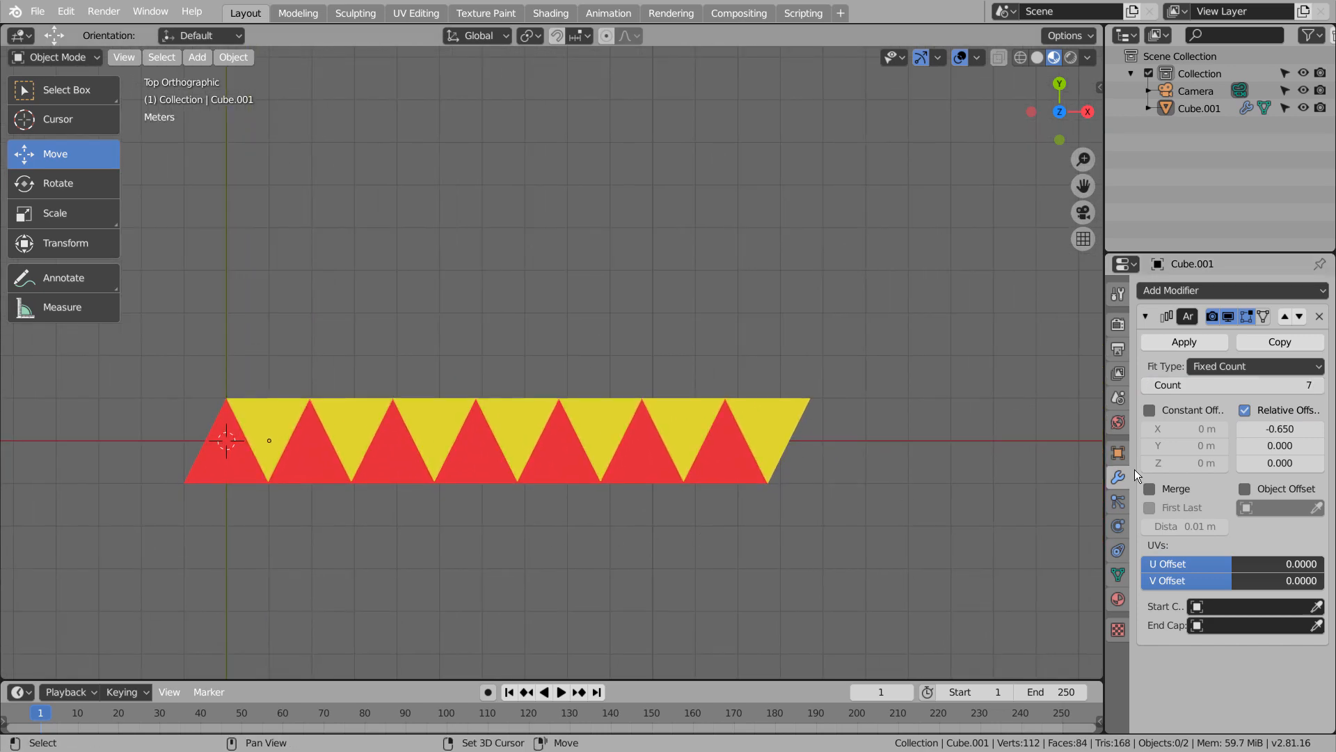
Step: Raise the Array modifier's count to 10 and view the triangle strip through the camera
{"action": "left_click", "coordinate": [1320, 385]}
{"action": "left_click", "coordinate": [1319, 385]}
{"action": "left_click", "coordinate": [1320, 385]}
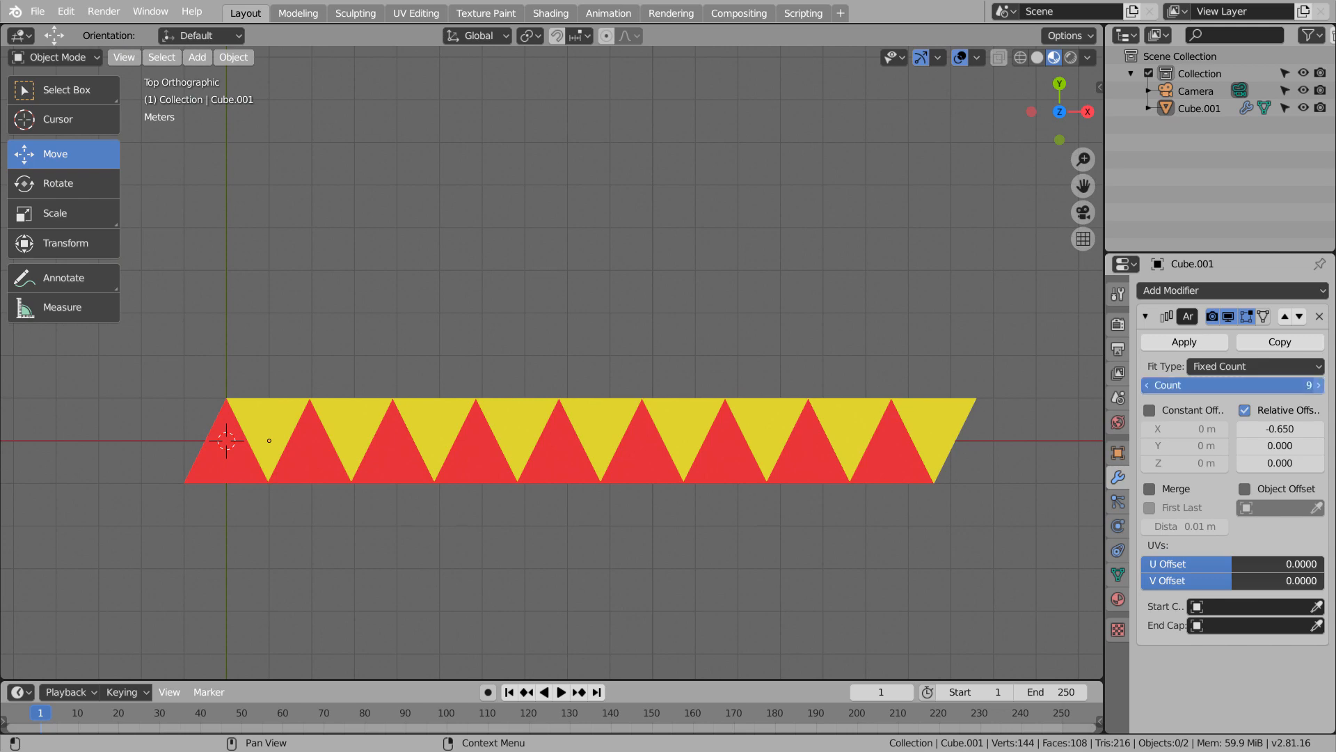
{"action": "scroll", "coordinate": [917, 540], "scroll_direction": "down", "scroll_amount": 1}
{"action": "middle_click_drag", "start_coordinate": [916, 540], "coordinate": [845, 498], "text": "shift"}
{"action": "key", "text": "KP_0"}
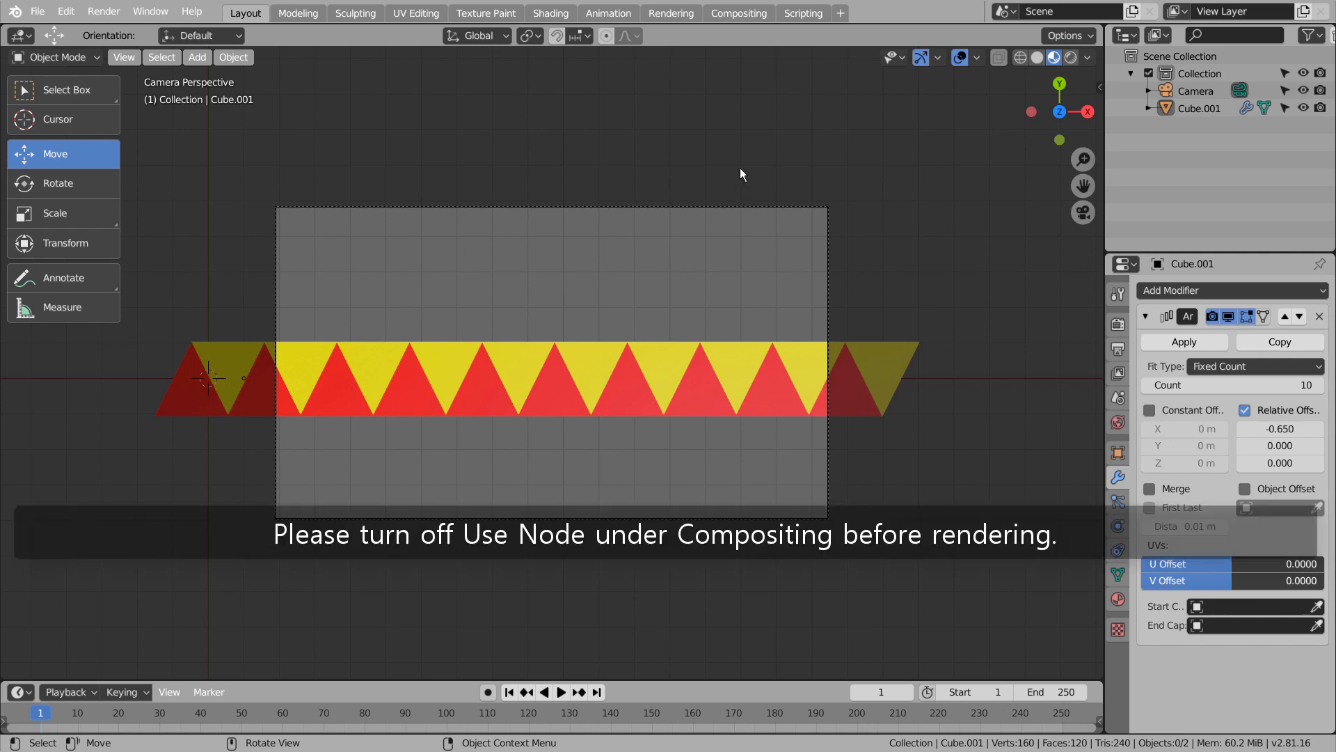
Step: Turn off Use Nodes for compositing and render the triangle strip from the camera
{"action": "left_click", "coordinate": [740, 13]}
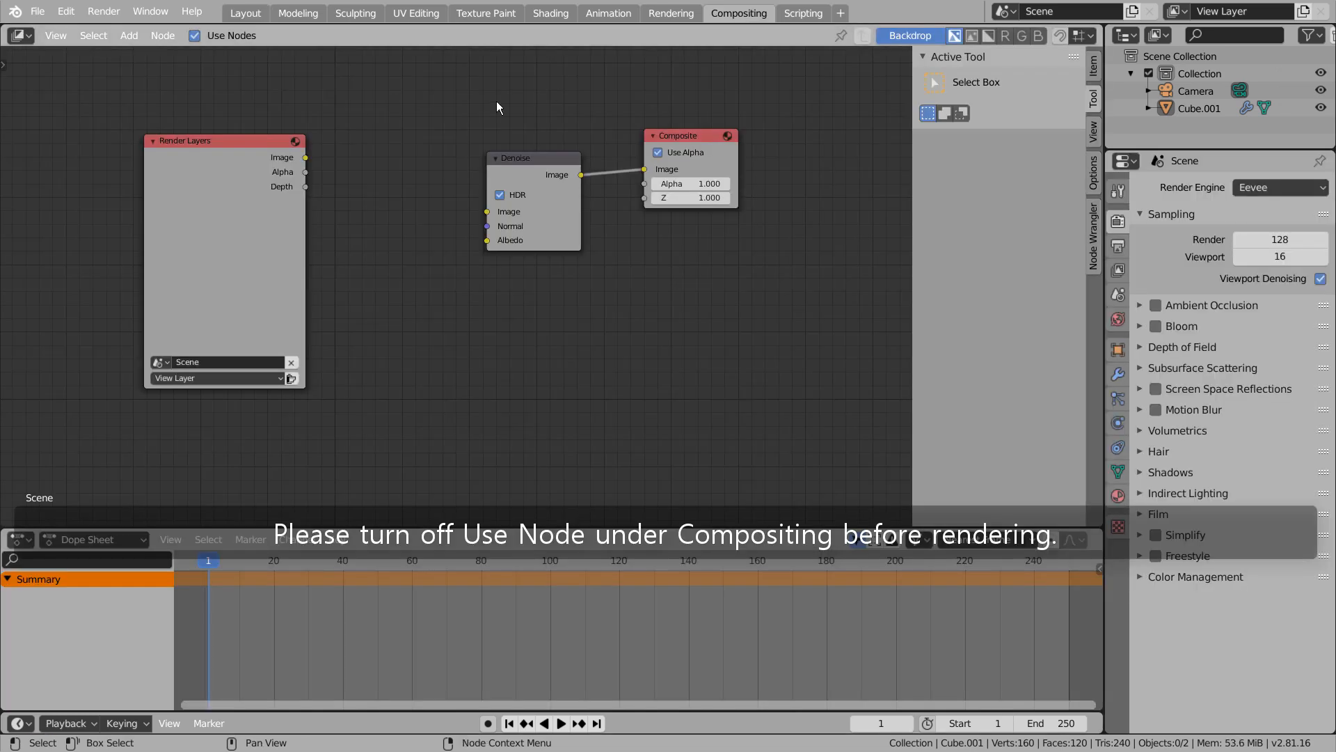
{"action": "left_click", "coordinate": [195, 36]}
{"action": "left_click", "coordinate": [244, 14]}
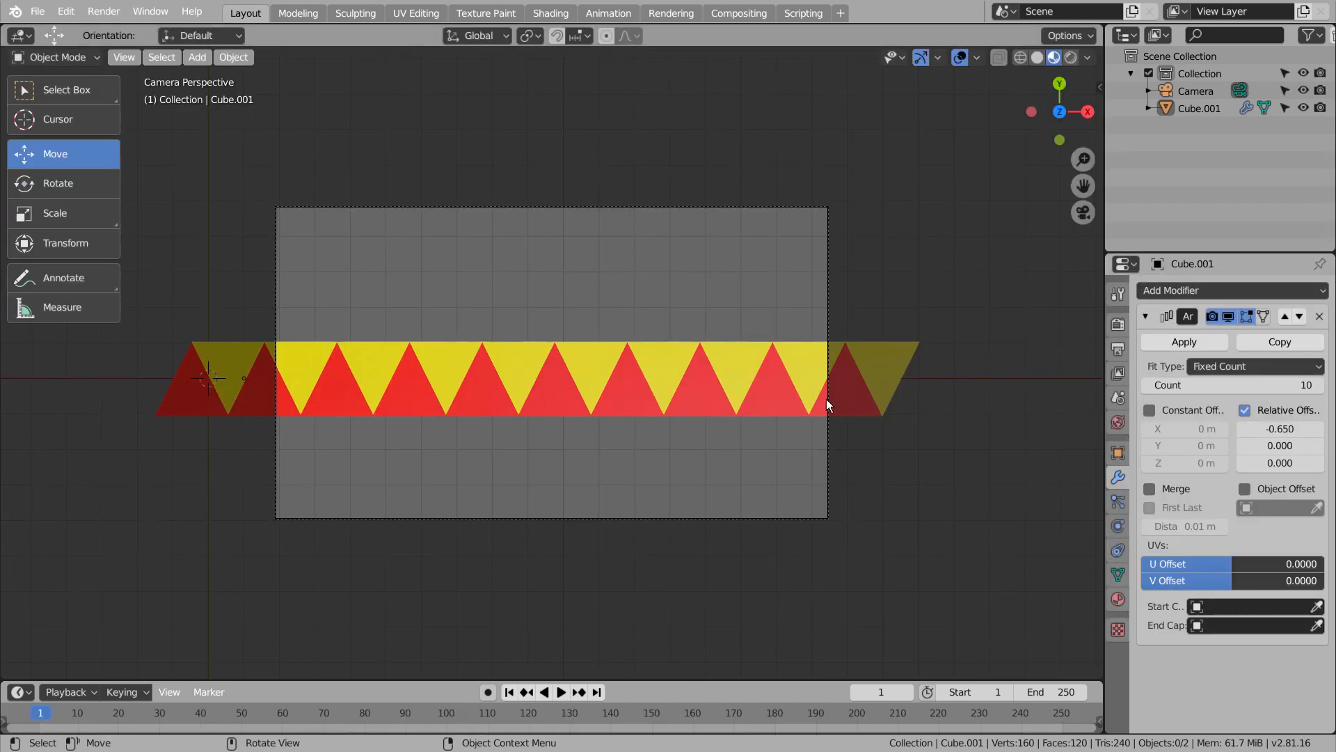
{"action": "key", "text": "F12"}
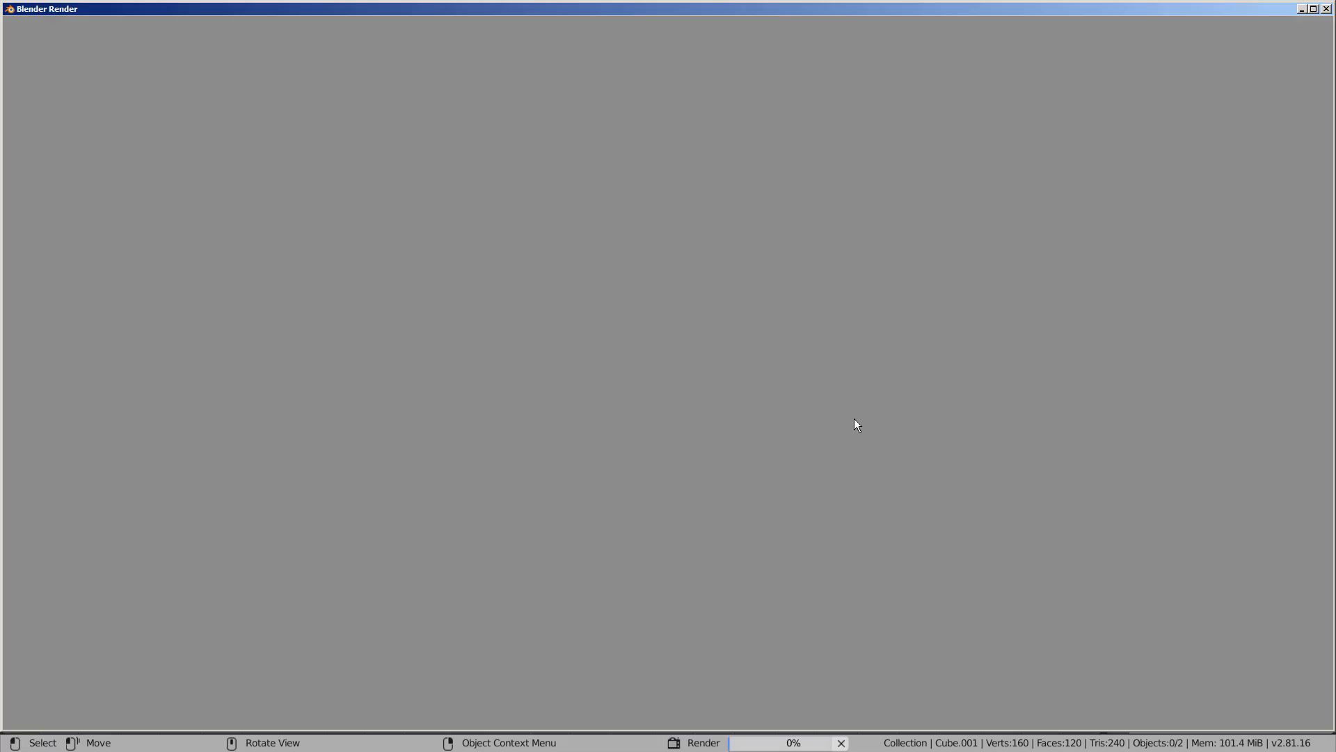
{"action": "scroll", "coordinate": [423, 352], "scroll_direction": "down", "scroll_amount": 1}
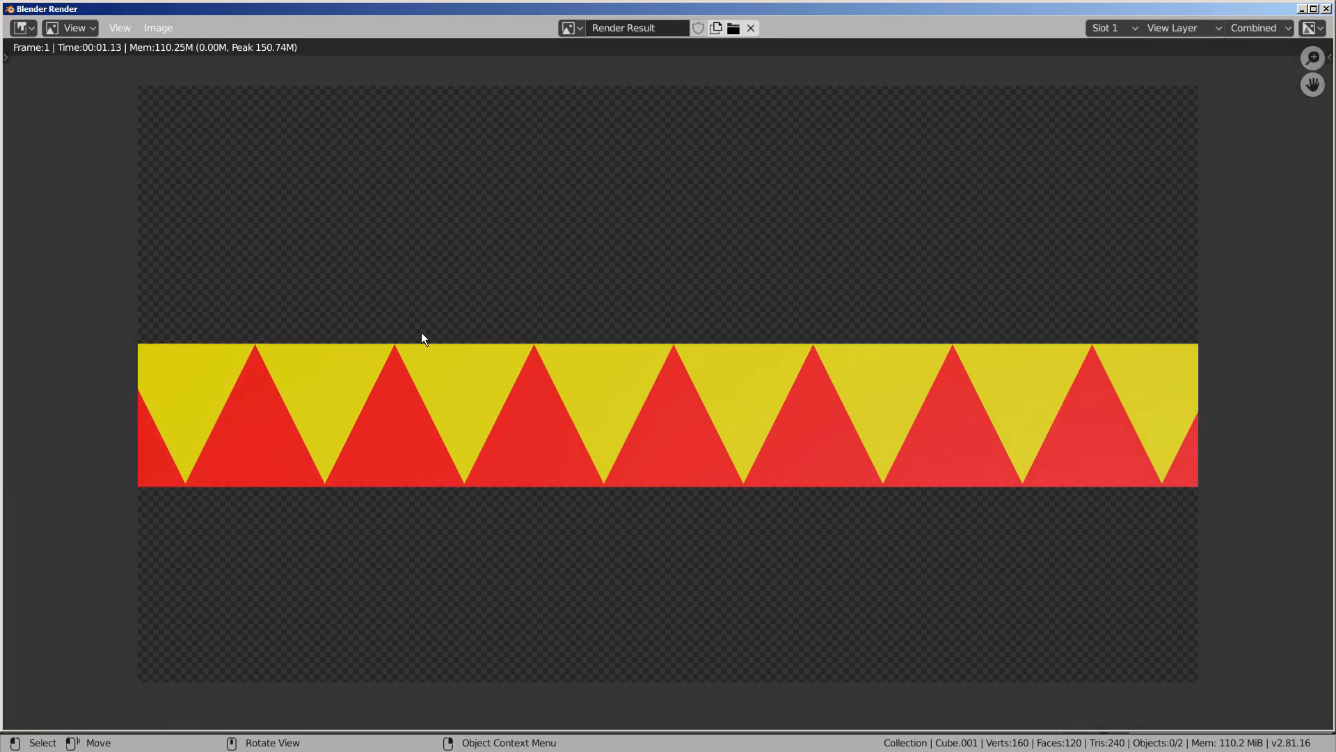
{"action": "scroll", "coordinate": [370, 286], "scroll_direction": "up", "scroll_amount": 1}
Step: Save the rendered image as pattern2.png in the drum folder and close the render window
{"action": "left_click", "coordinate": [157, 28]}
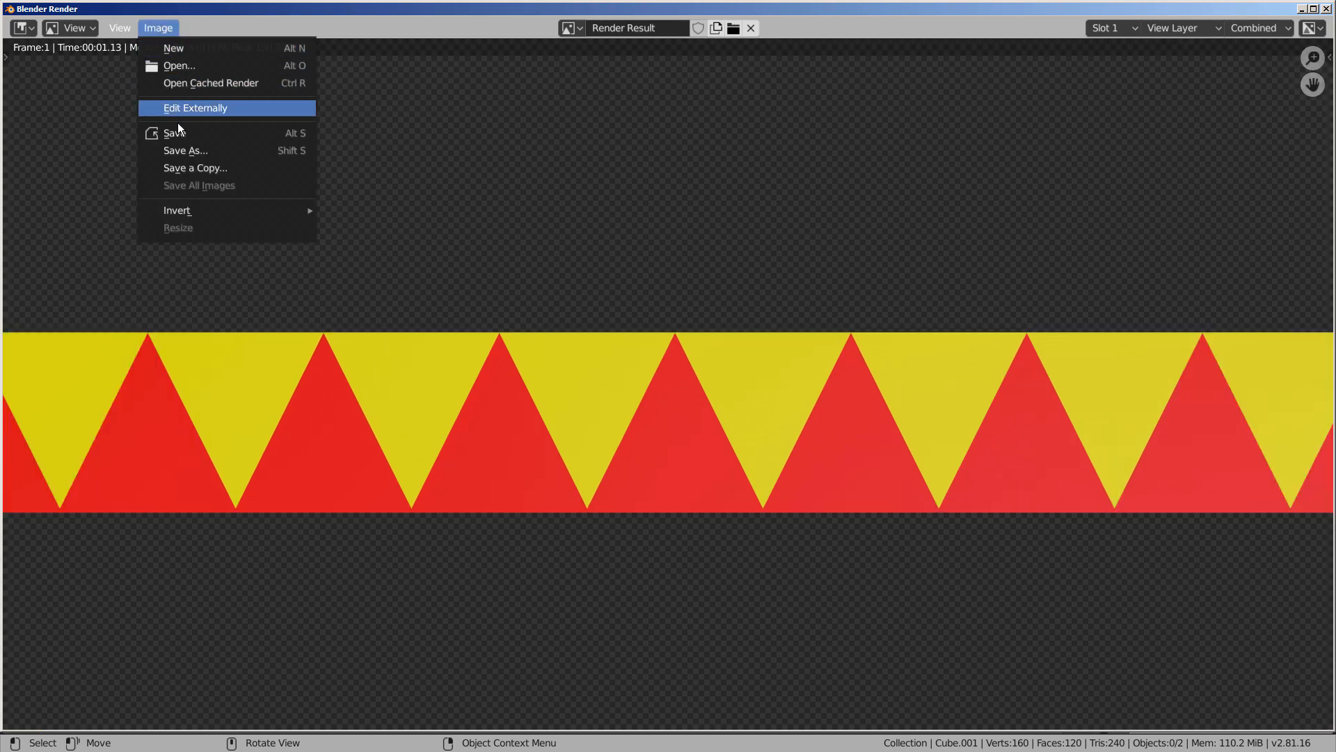
{"action": "left_click", "coordinate": [183, 152]}
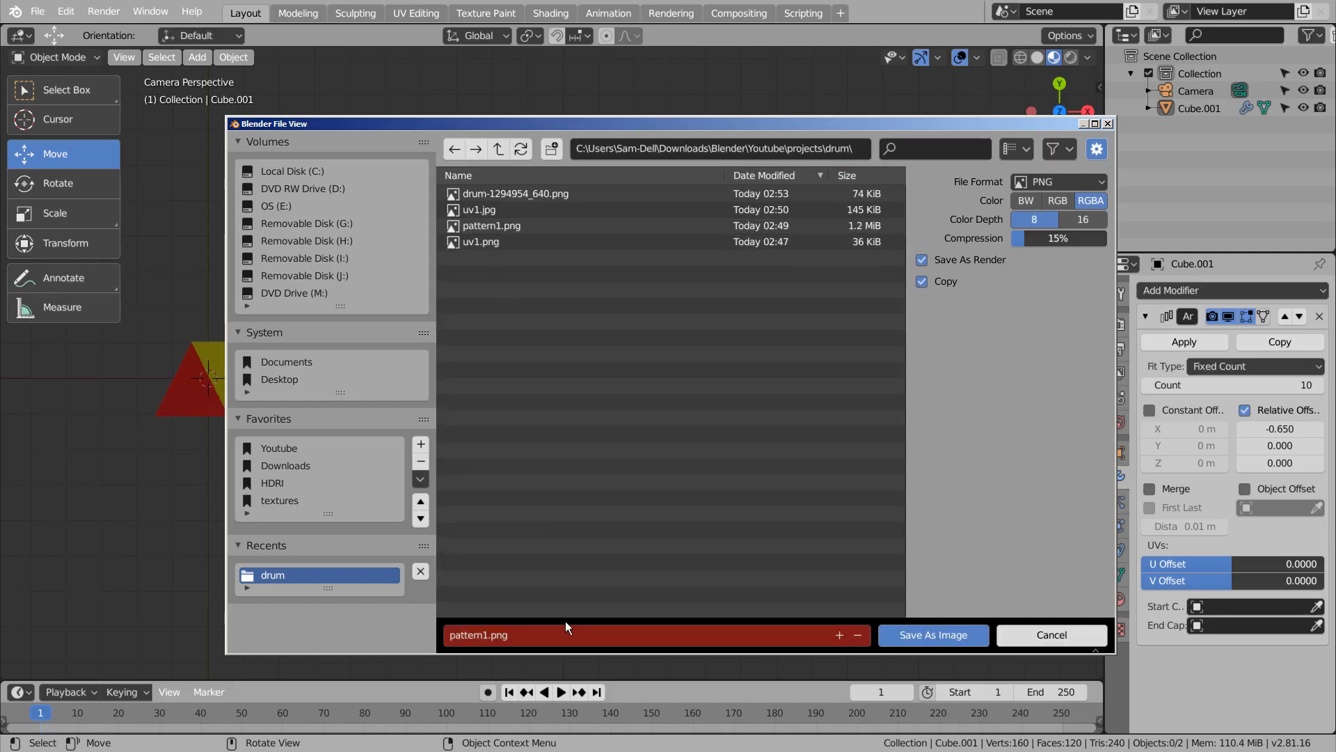
{"action": "left_click", "coordinate": [858, 635]}
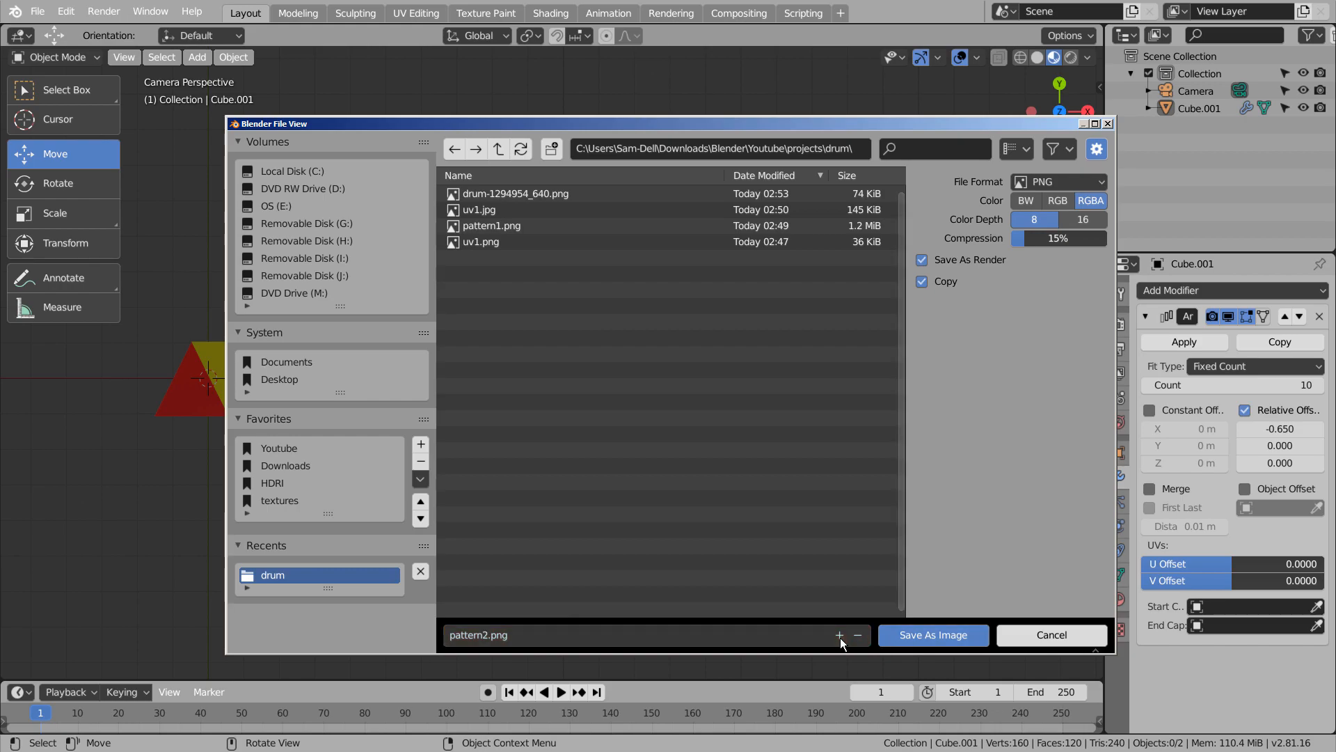
{"action": "left_click", "coordinate": [909, 635]}
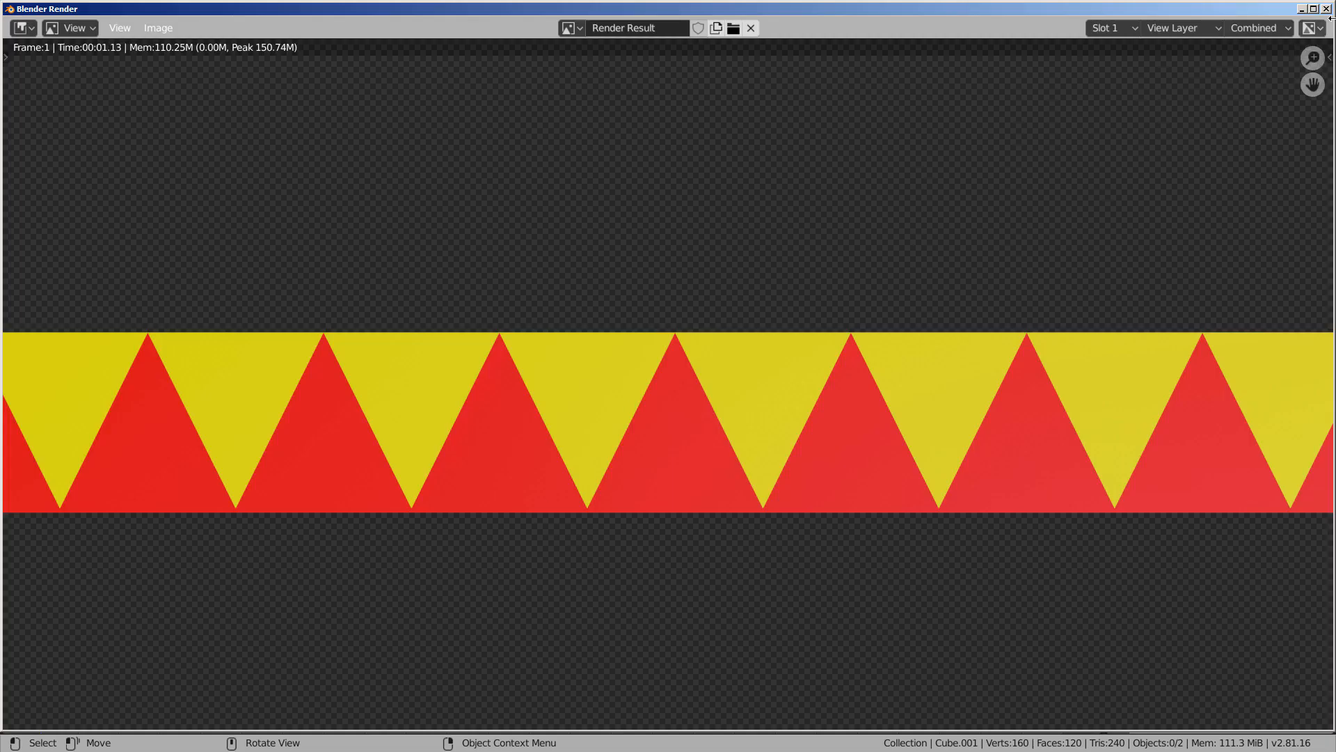
{"action": "left_click", "coordinate": [1327, 9]}
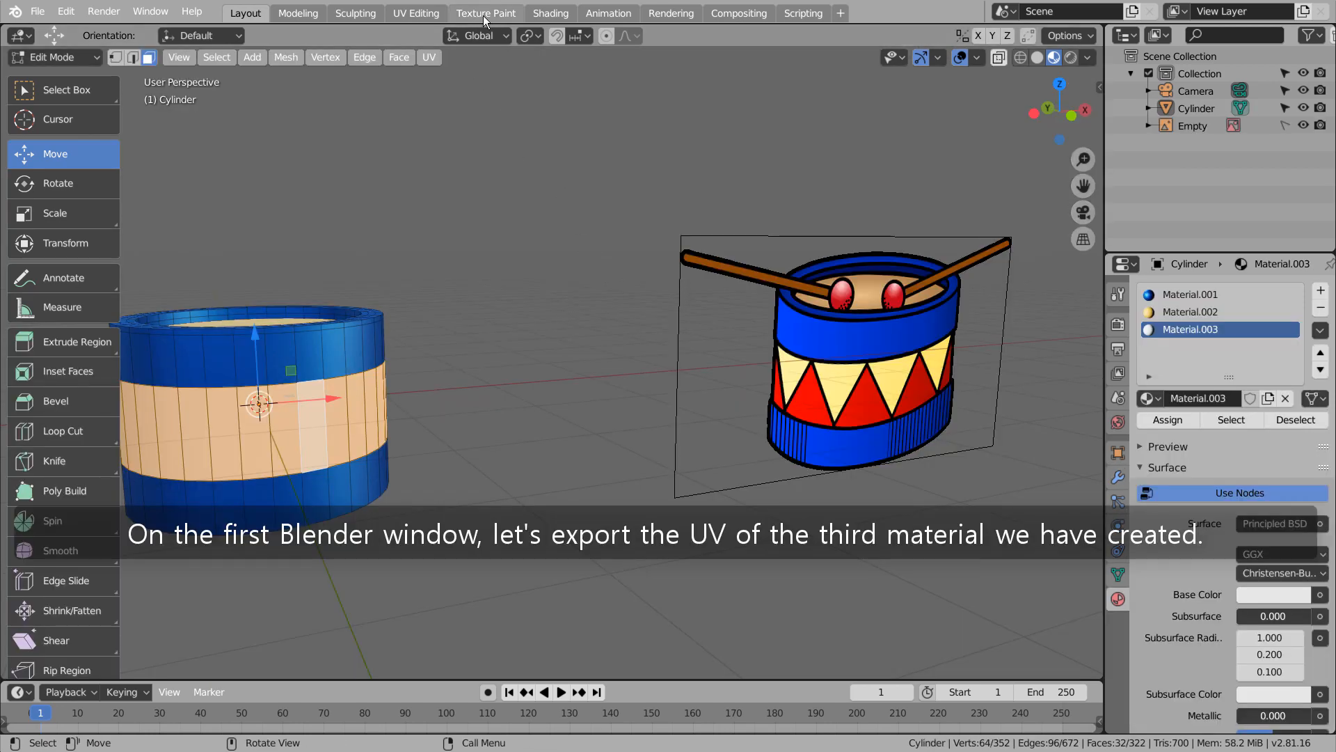
Step: In the first Blender window's UV Editing workspace, scale all UVs of the drum's middle band down slightly
{"action": "left_click", "coordinate": [444, 17]}
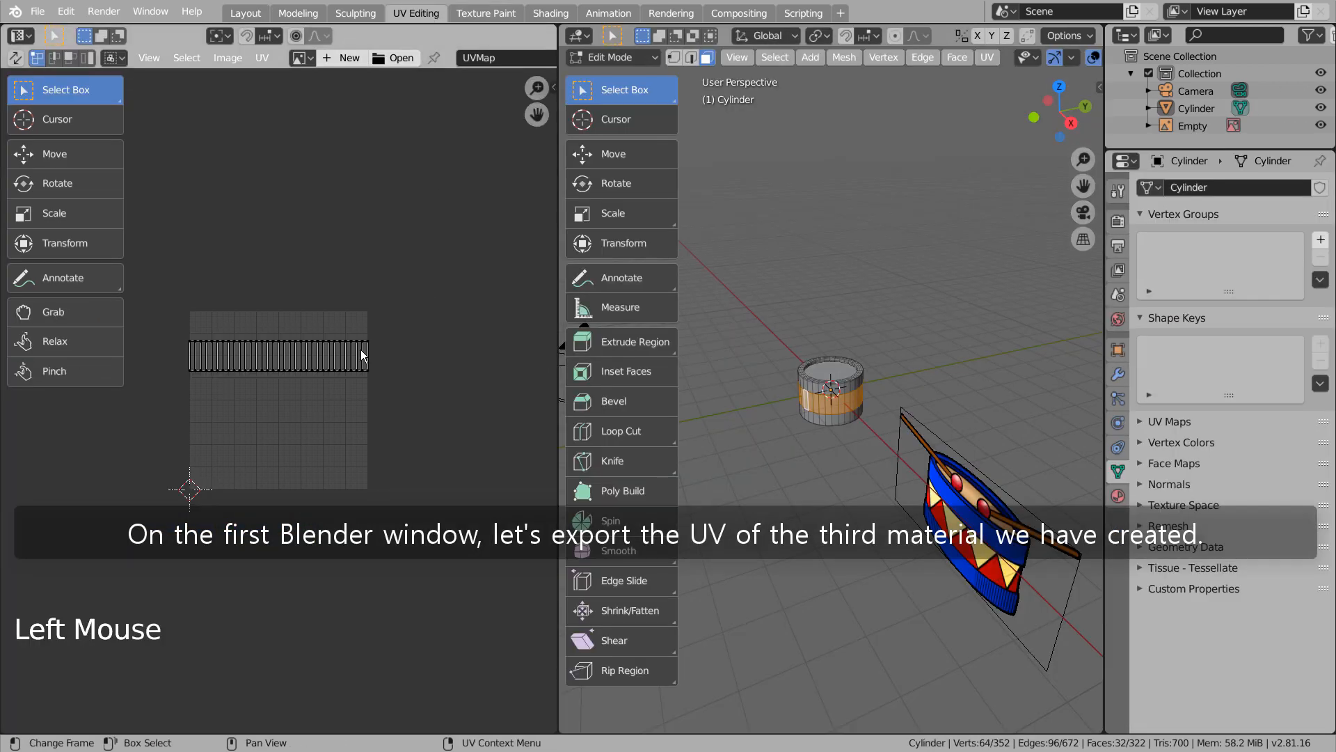
{"action": "key", "text": "a"}
{"action": "key", "text": "s"}
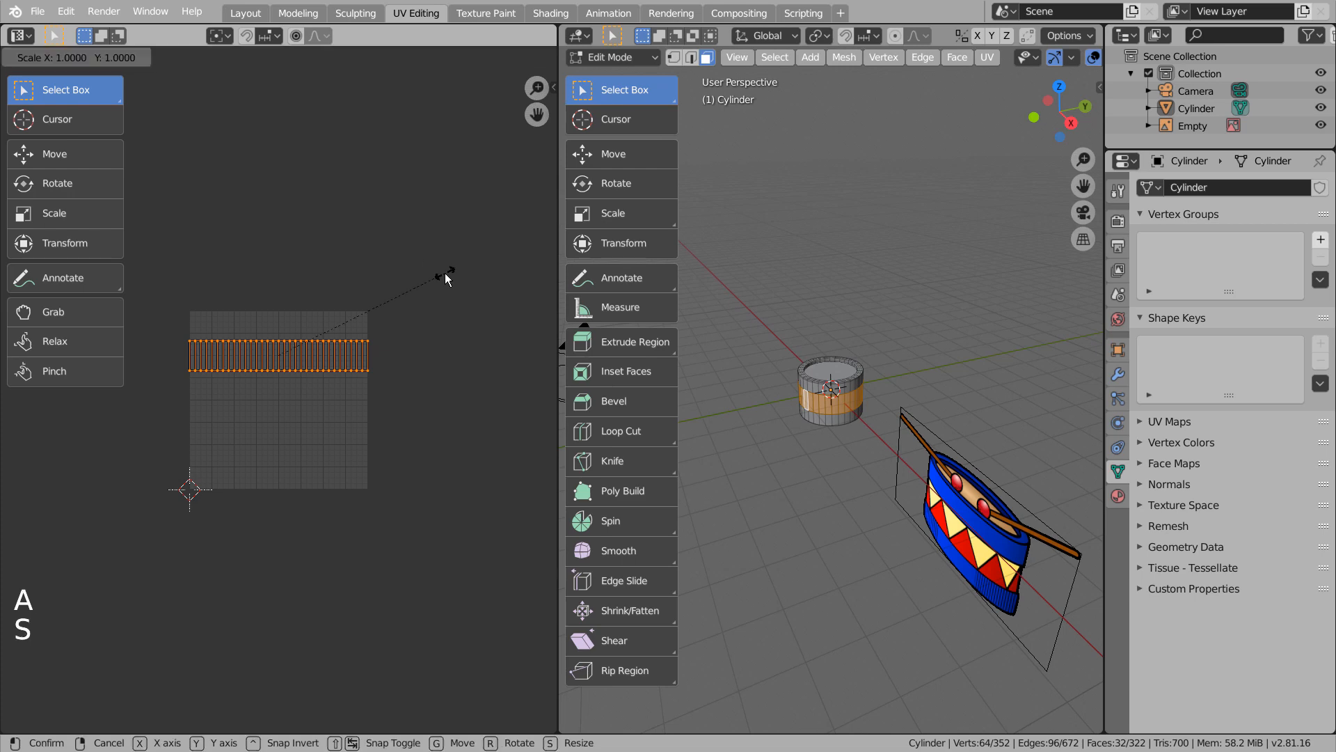
{"action": "left_click", "coordinate": [421, 268]}
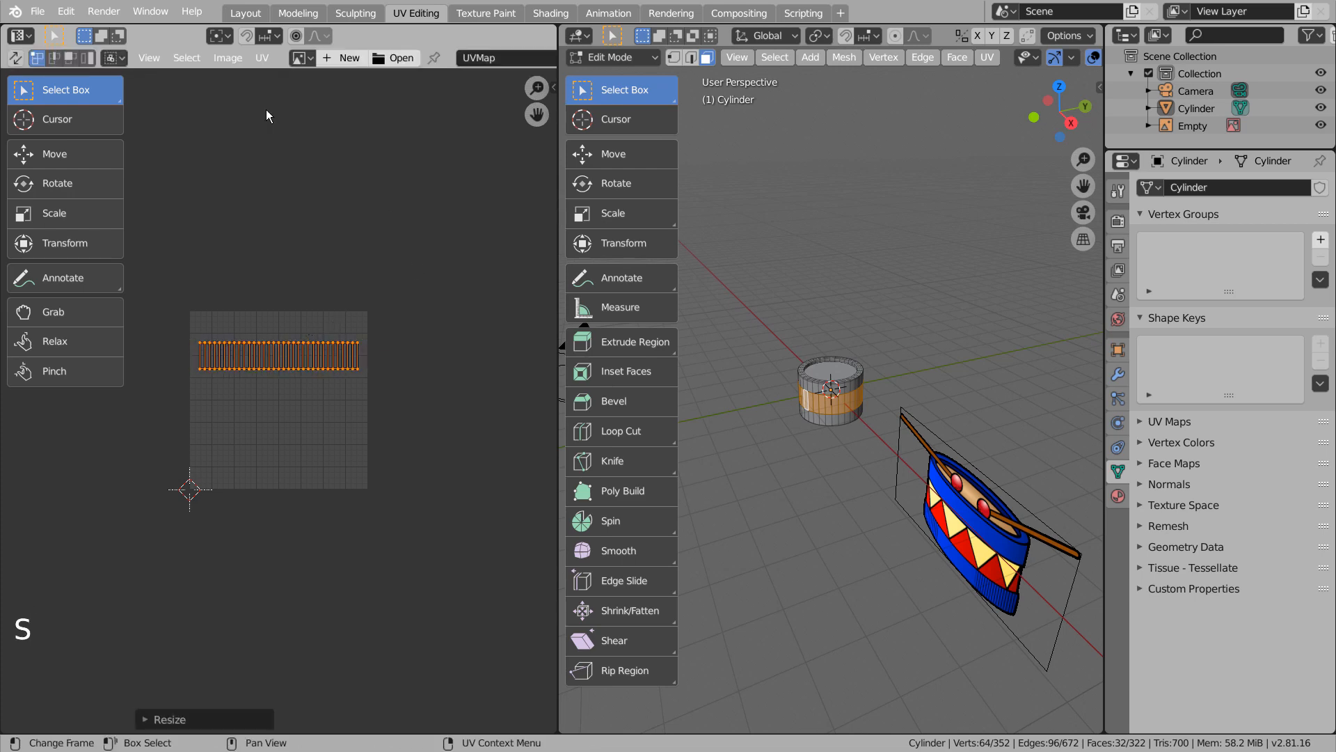
Step: Export the middle band's UV layout as a PNG named uv2 in the drum folder
{"action": "left_click", "coordinate": [262, 60]}
{"action": "left_click", "coordinate": [352, 445]}
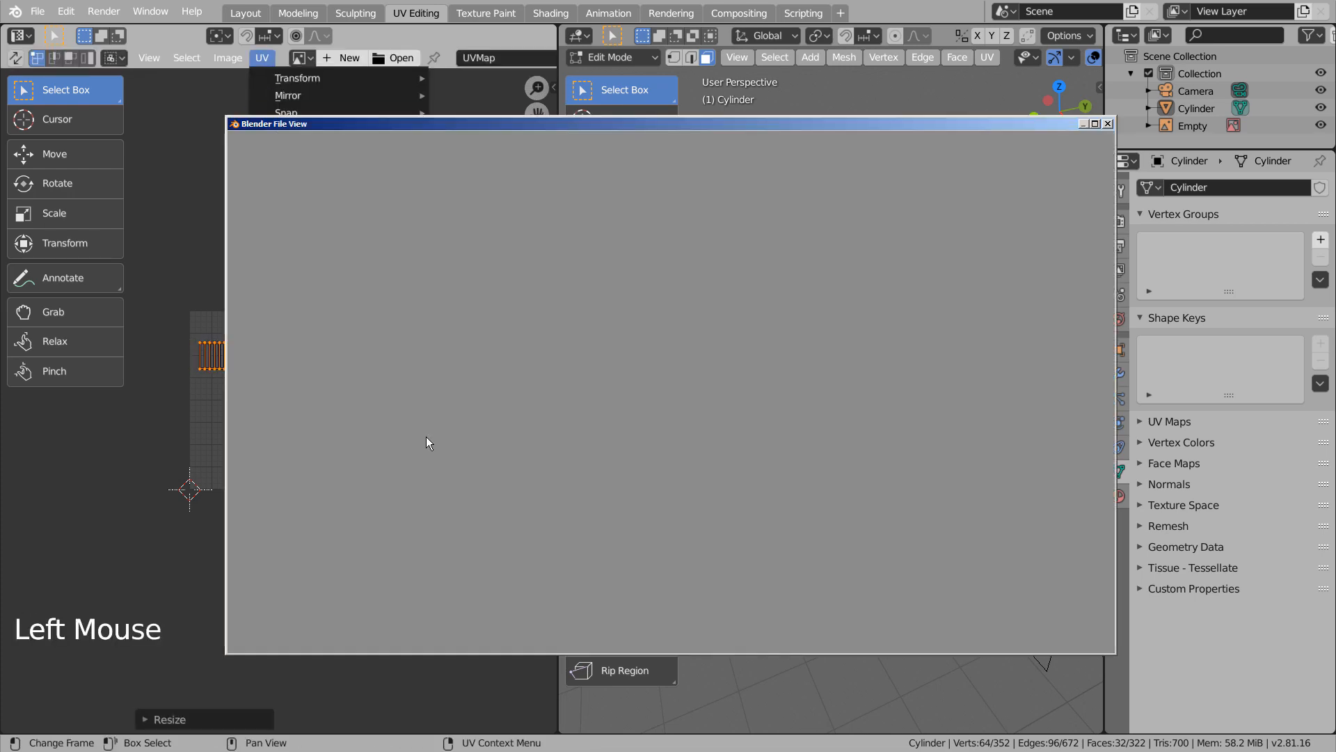
{"action": "left_click", "coordinate": [546, 634]}
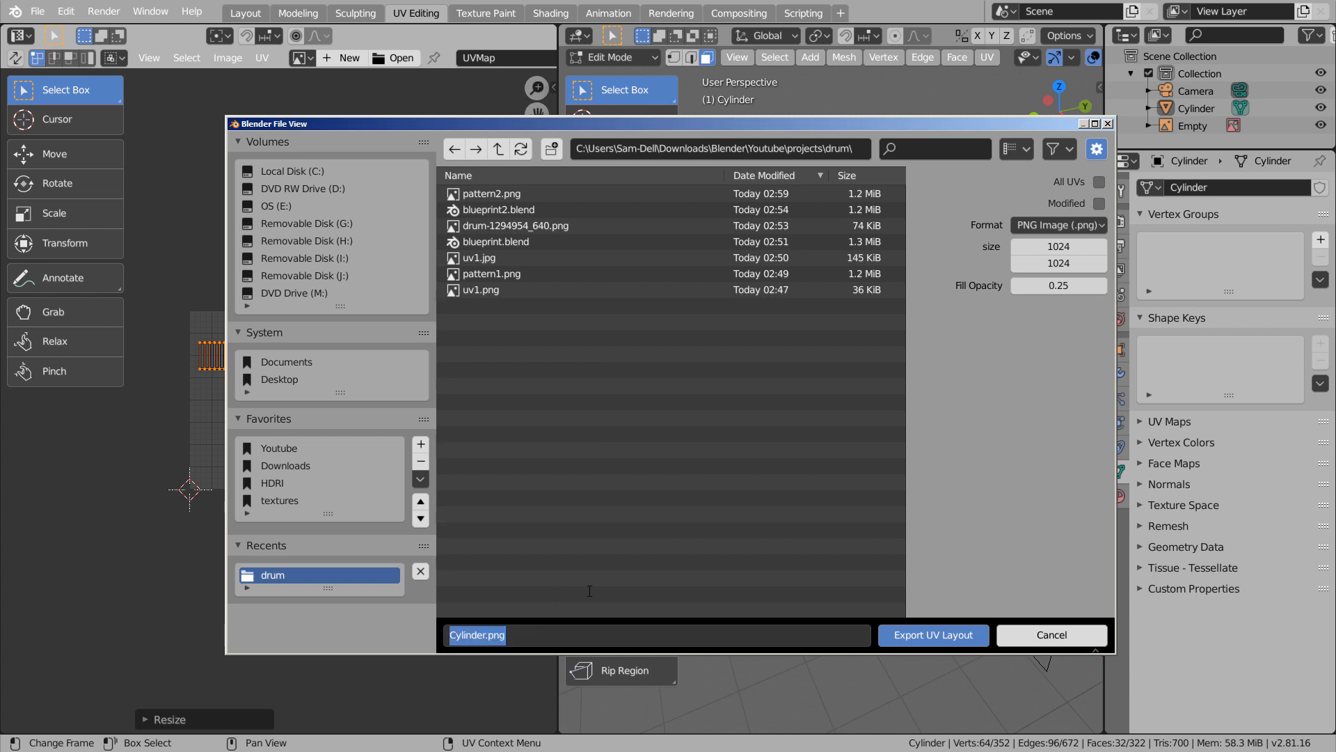
{"action": "type", "text": "uv2"}
{"action": "key", "text": "Return"}
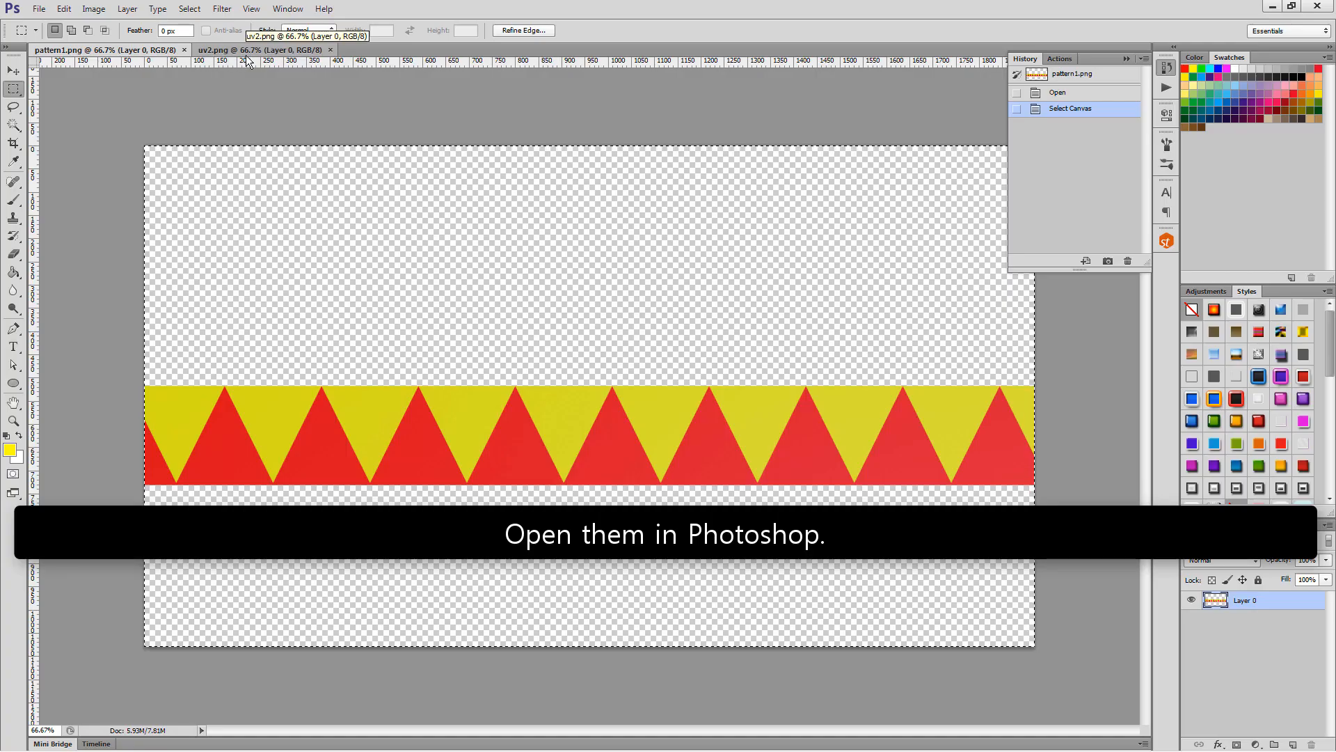
Step: In Photoshop, copy the whole pattern1.png canvas and paste it into uv2.png as a new layer
{"action": "left_click", "coordinate": [247, 52]}
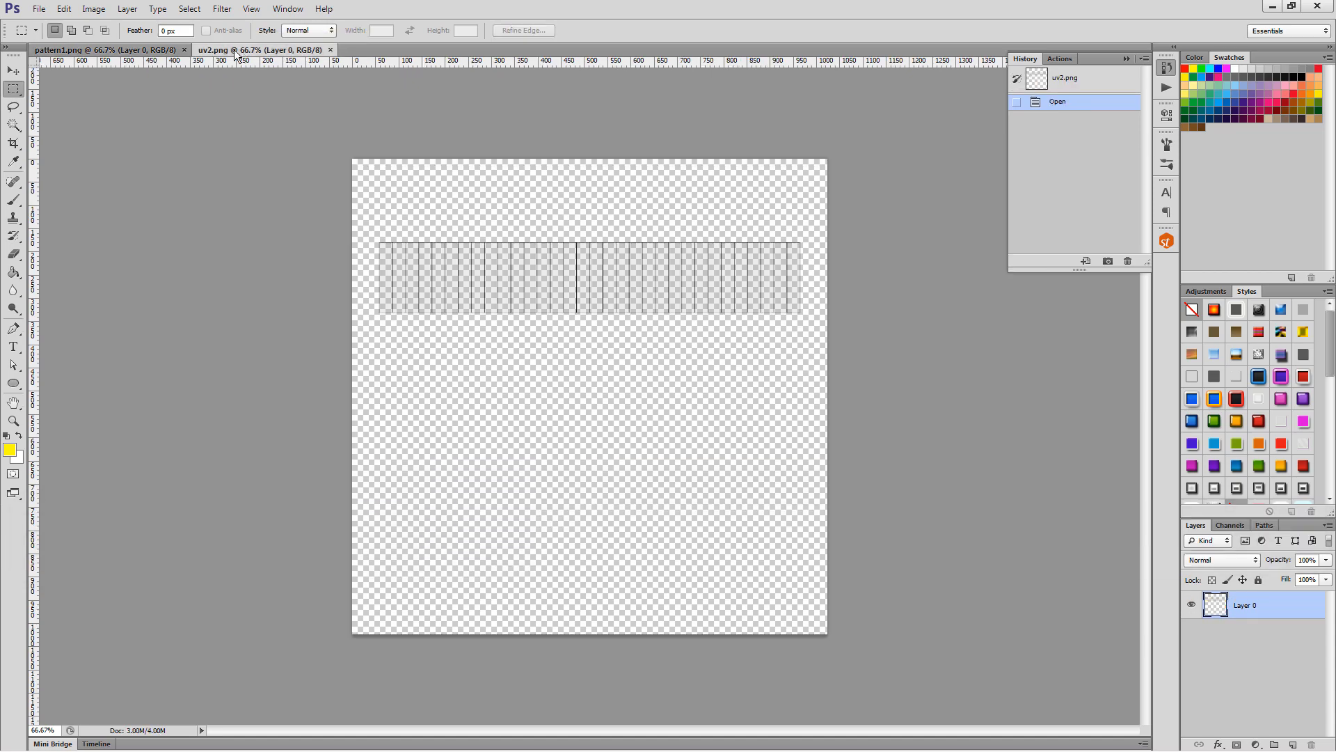
{"action": "left_click", "coordinate": [145, 50]}
{"action": "key", "text": "ctrl+a"}
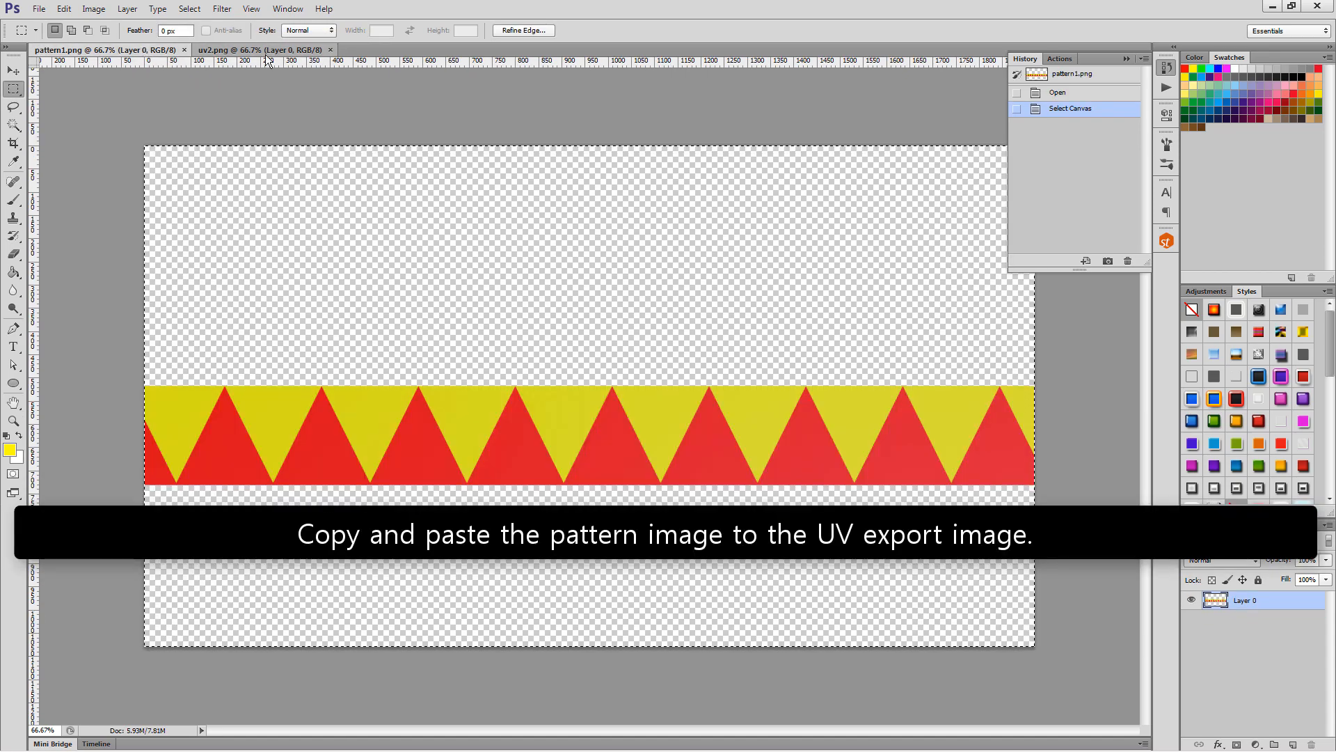
{"action": "key", "text": "ctrl+c"}
{"action": "left_click", "coordinate": [265, 52]}
{"action": "key", "text": "ctrl+v"}
Step: Free Transform the pasted triangle pattern, moving and scaling it to fit exactly over the UV grid
{"action": "key", "text": "ctrl+t"}
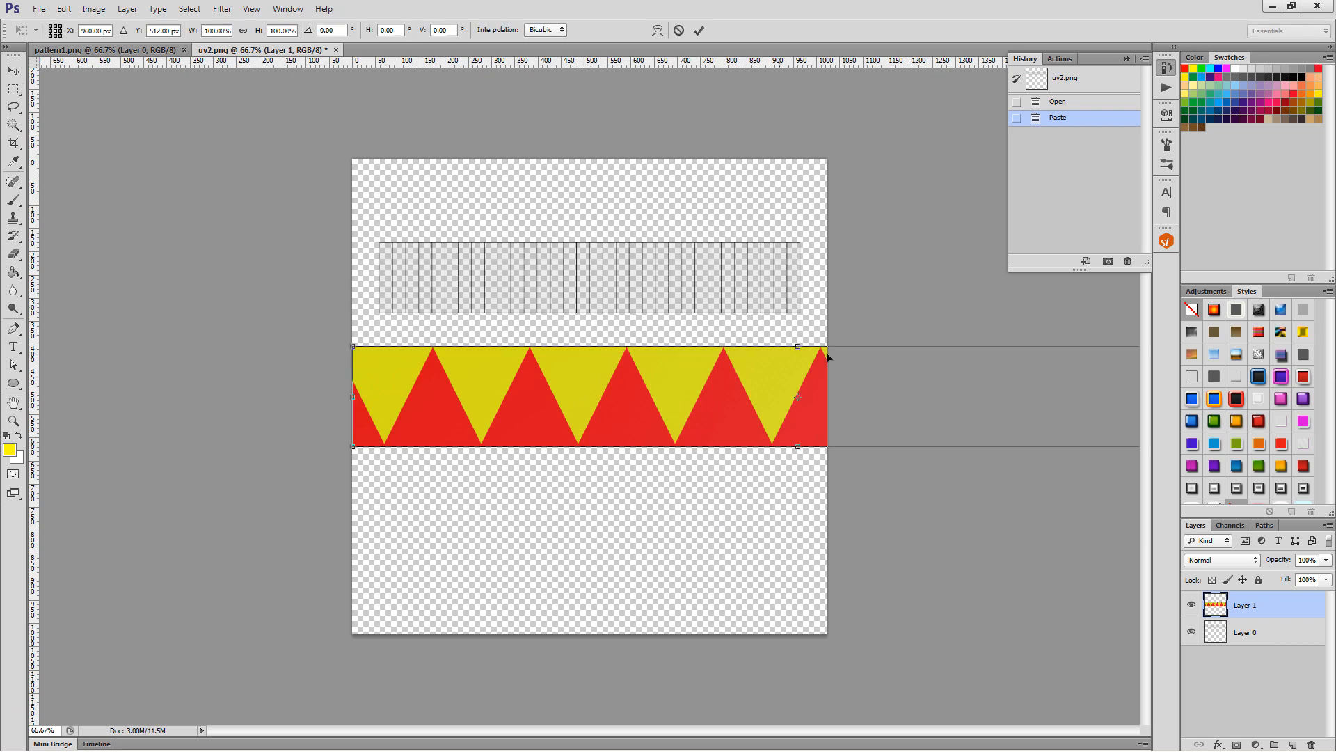
{"action": "left_click_drag", "start_coordinate": [361, 344], "coordinate": [524, 366], "text": "alt"}
{"action": "left_click_drag", "start_coordinate": [640, 390], "coordinate": [495, 265]}
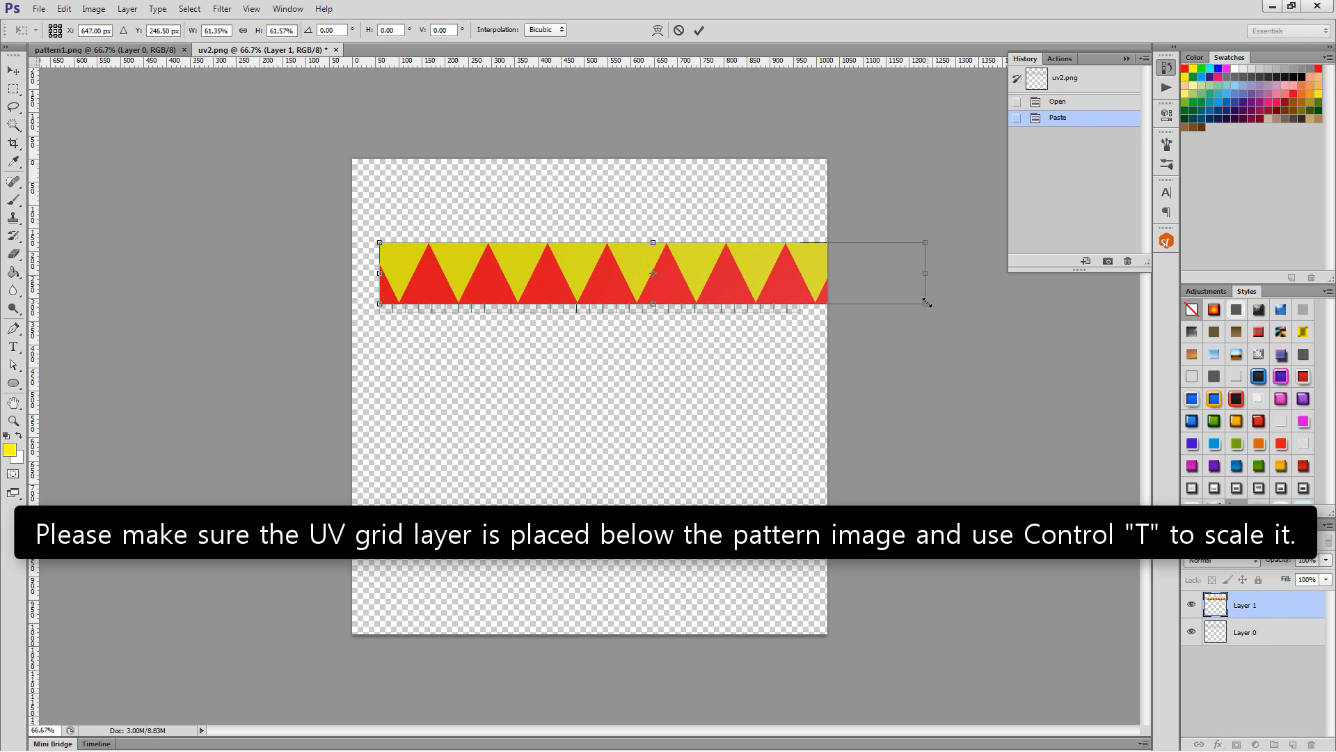
{"action": "left_click_drag", "start_coordinate": [927, 302], "coordinate": [800, 307]}
{"action": "key", "text": "Return"}
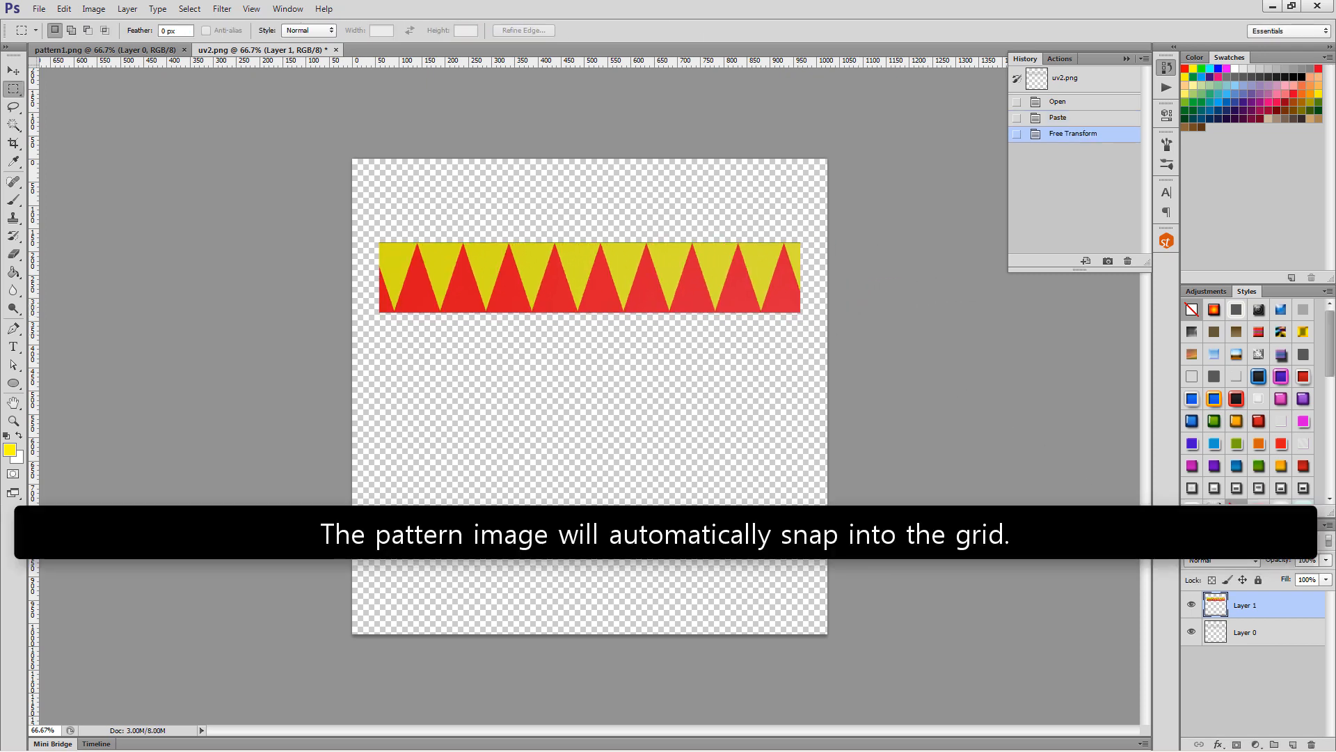
Step: Hide the UV grid layer, Layer 0, and save the image as a JPEG named uv2.jpg in the drum folder
{"action": "left_click", "coordinate": [1191, 631]}
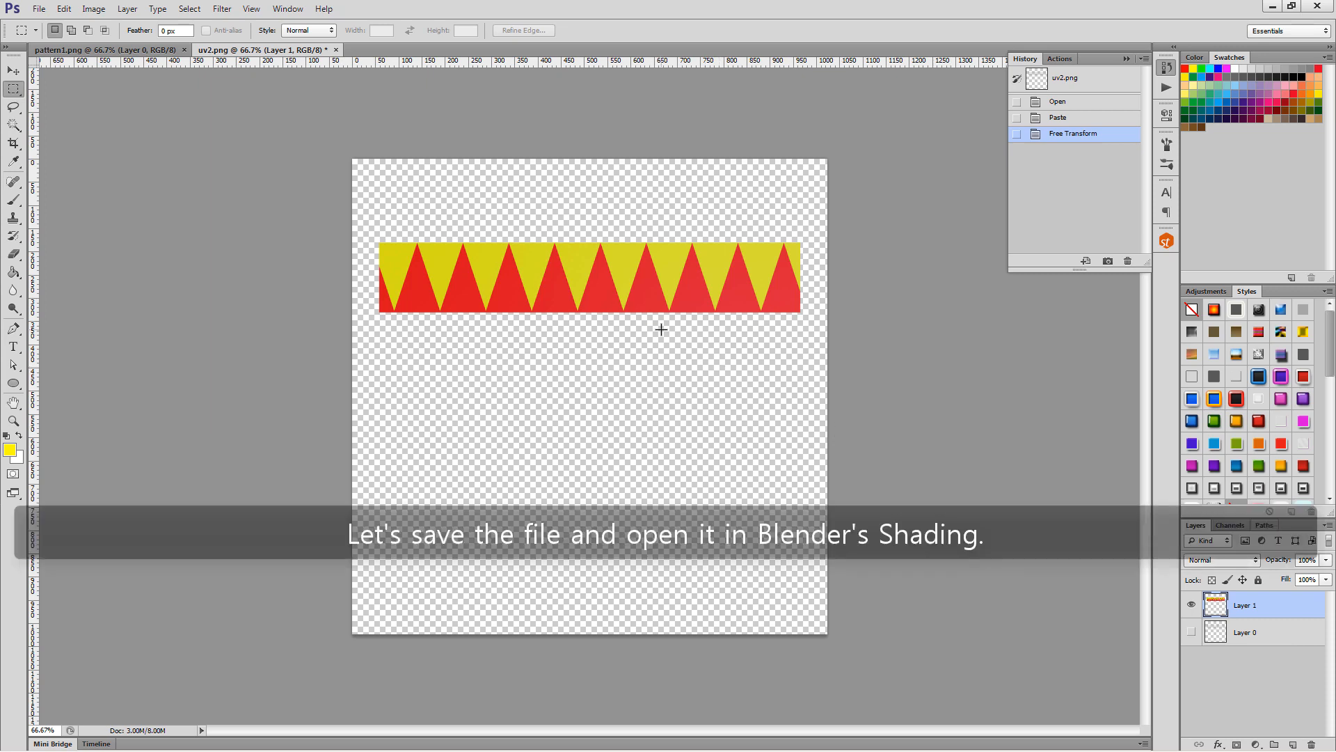
{"action": "key", "text": "ctrl+shift+s"}
{"action": "key", "text": "Tab"}
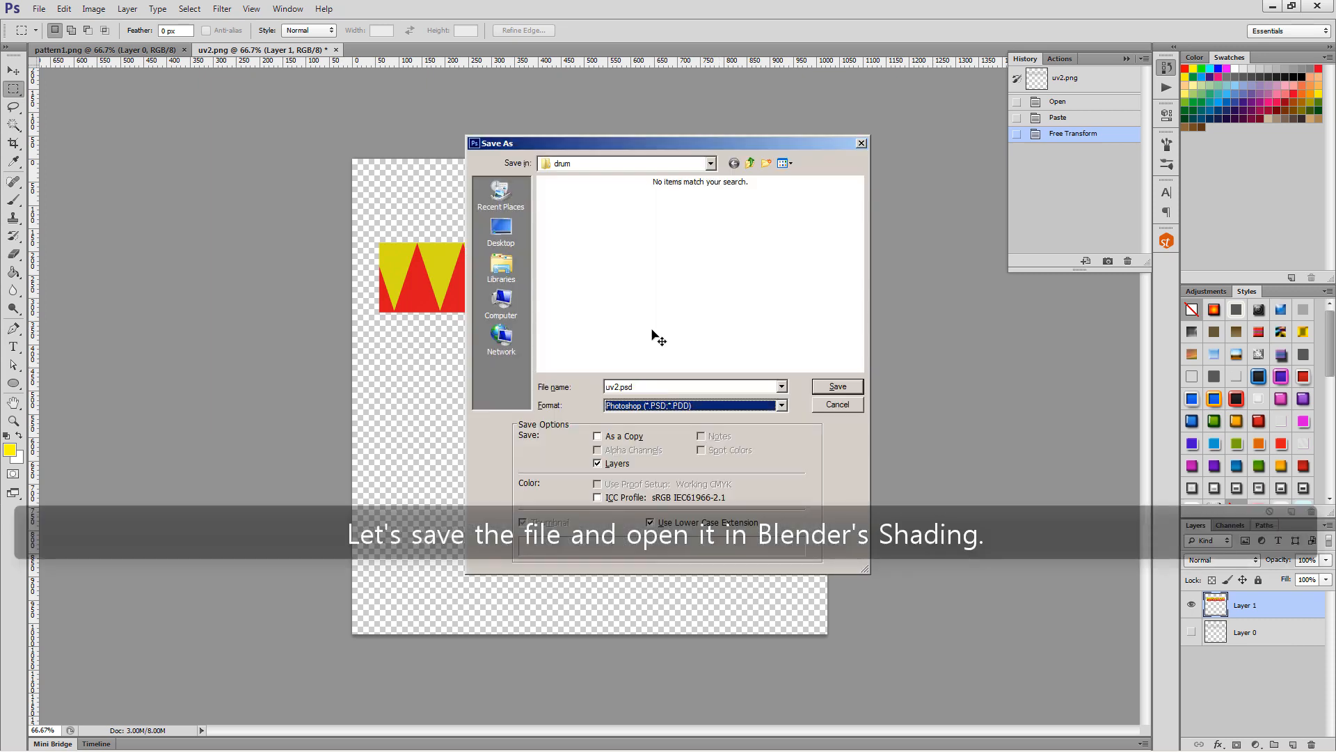
{"action": "key", "text": "j"}
{"action": "key", "text": "Return"}
{"action": "key", "text": "Return"}
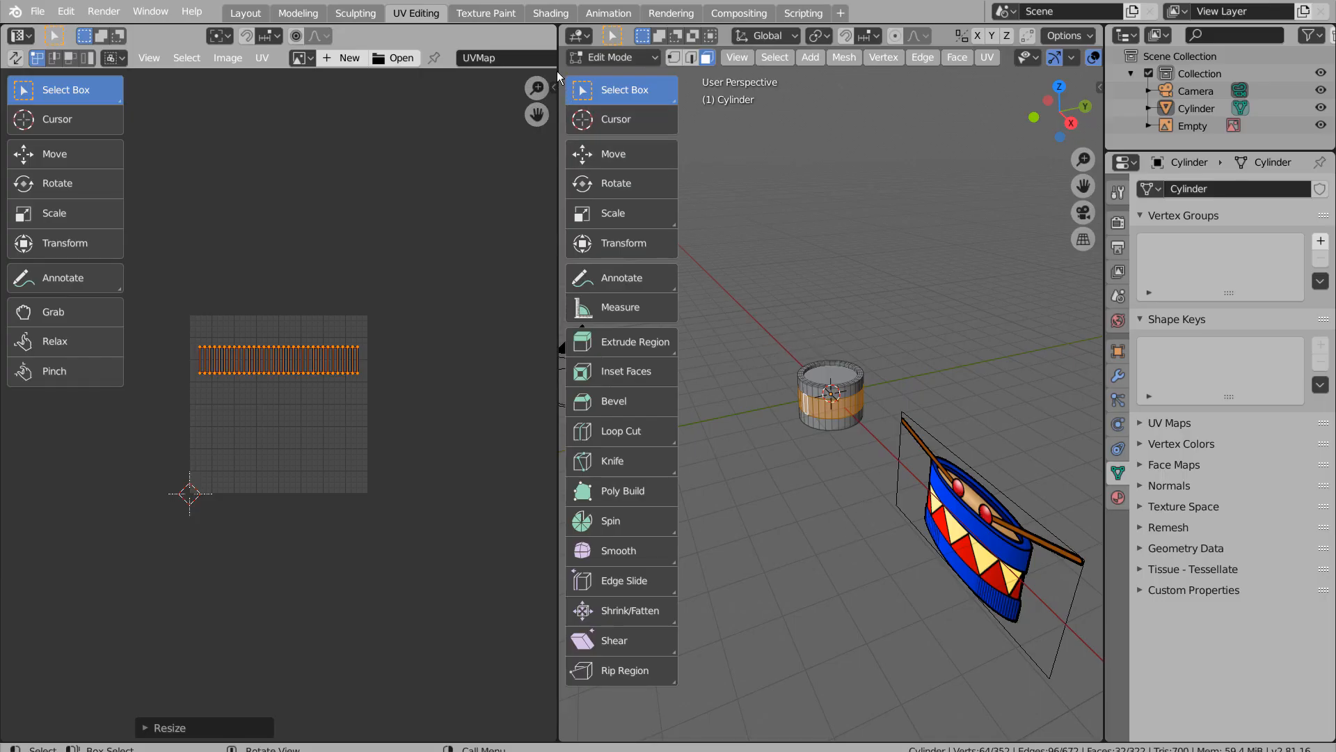
Step: Back in Blender's Shading workspace, add an Image Texture with mapping nodes to Material.003's base color and load uv2.jpg
{"action": "left_click", "coordinate": [546, 14]}
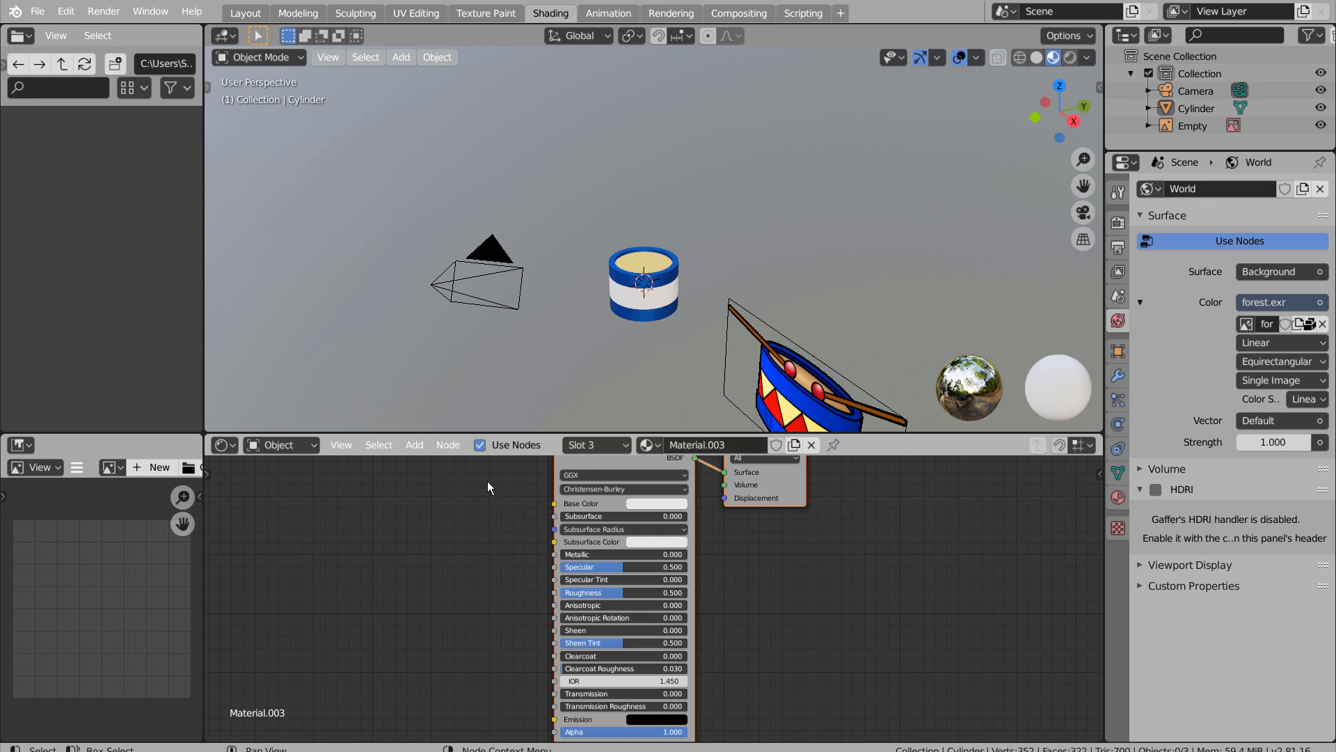
{"action": "left_click", "coordinate": [540, 481]}
{"action": "left_click", "coordinate": [608, 461]}
{"action": "key", "text": "ctrl+t"}
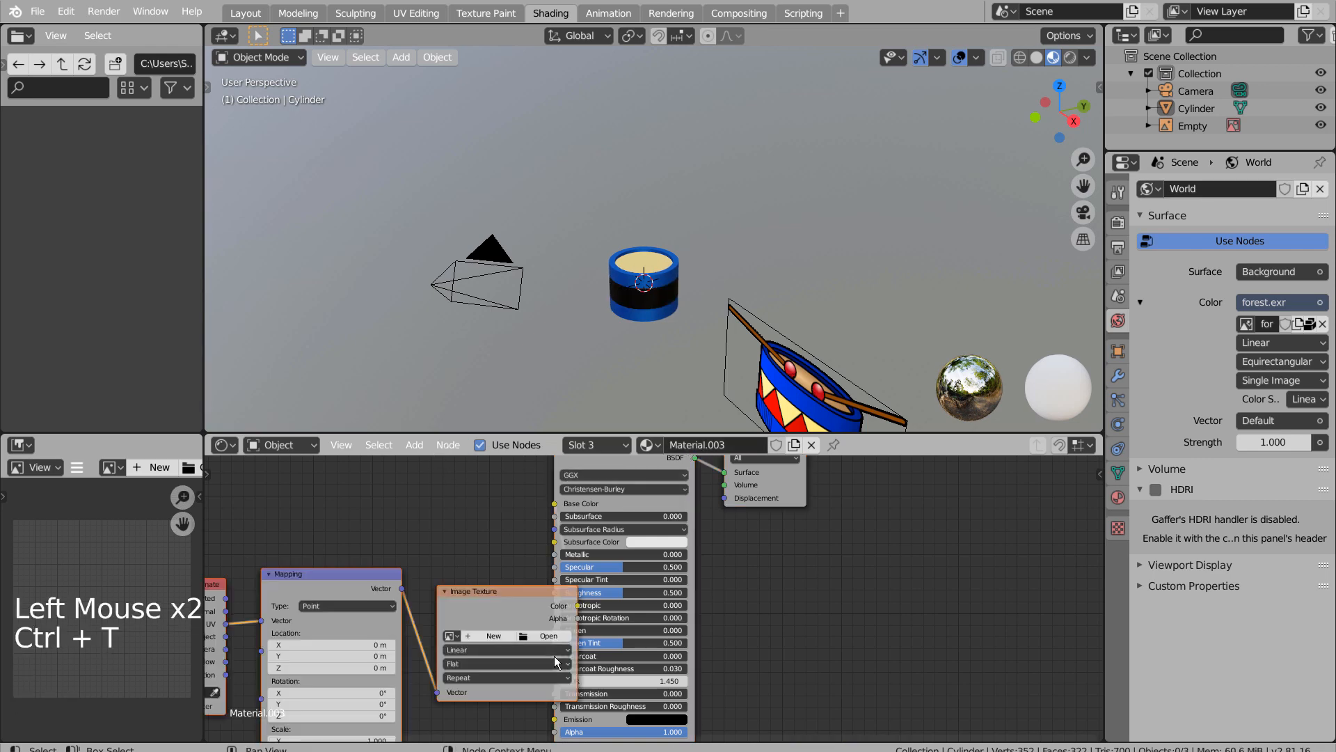
{"action": "left_click", "coordinate": [552, 638]}
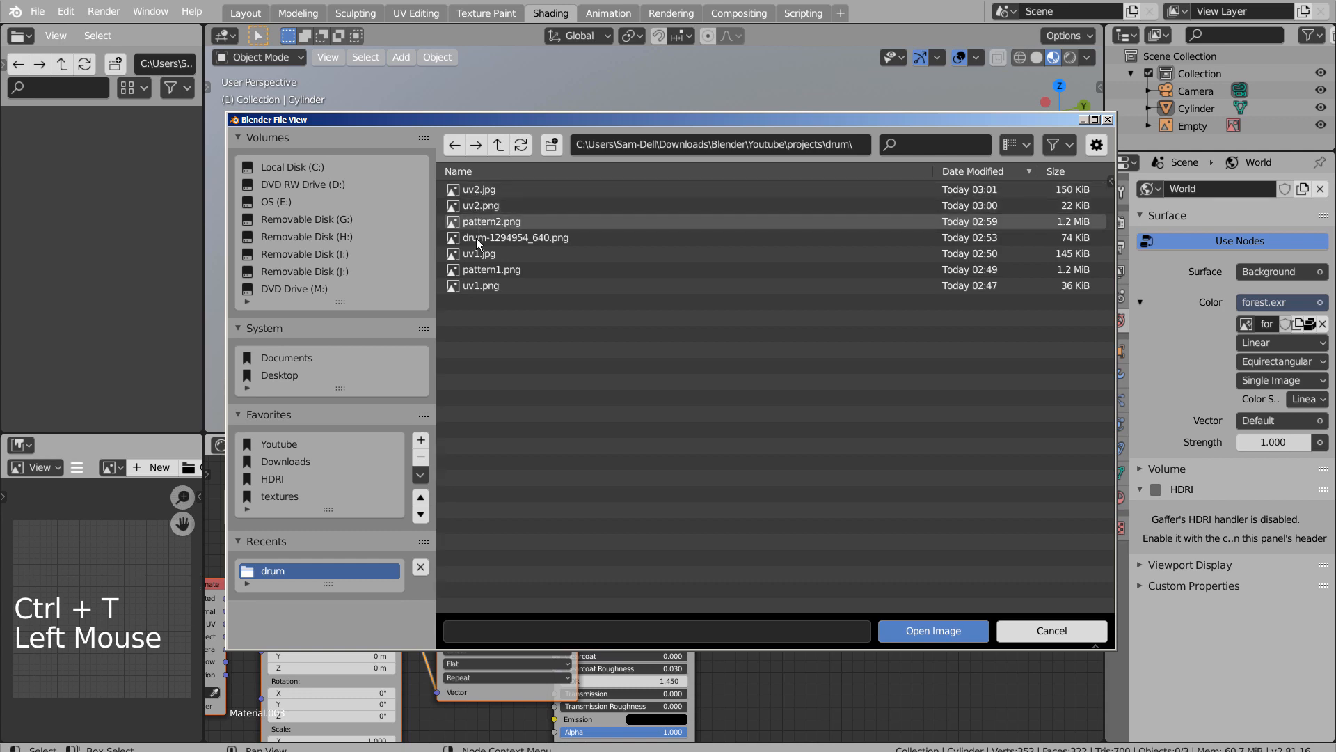
{"action": "double_click", "coordinate": [482, 189]}
{"action": "left_click", "coordinate": [646, 350]}
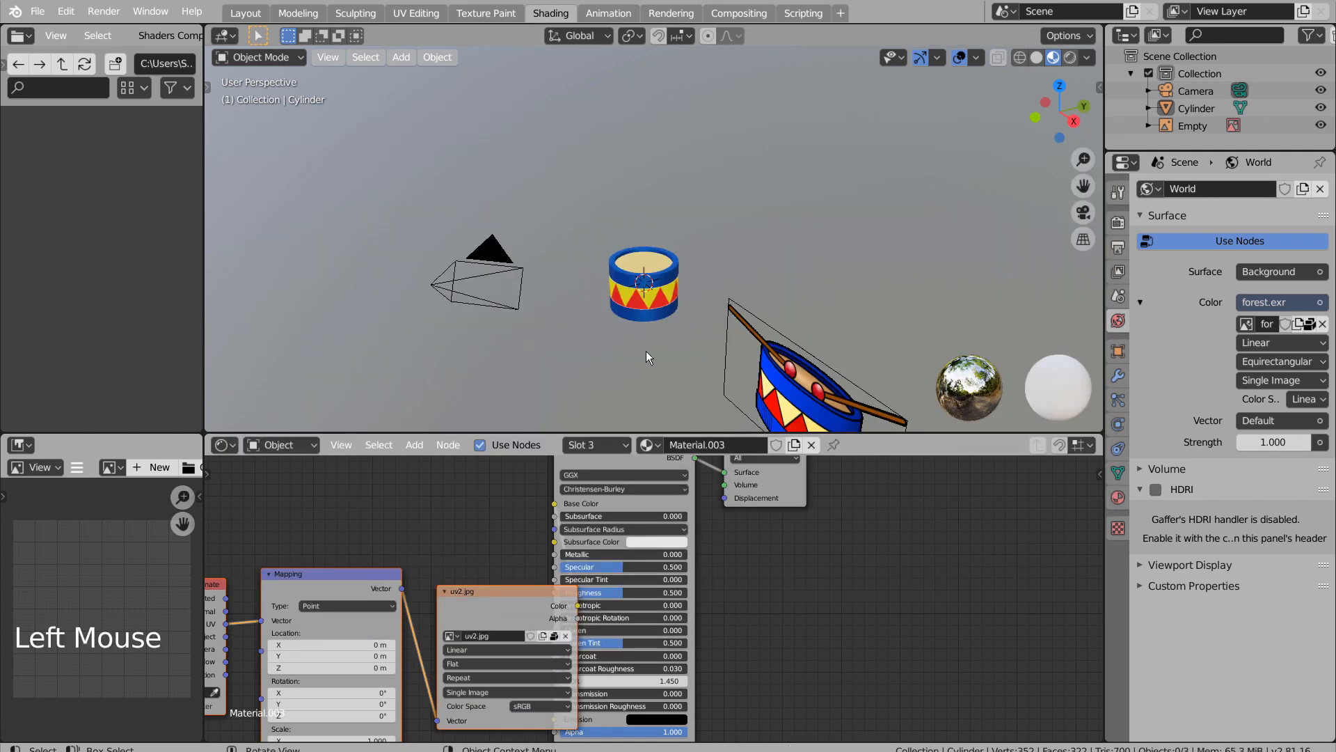
{"action": "middle_click_drag", "start_coordinate": [646, 351], "coordinate": [639, 290]}
{"action": "scroll", "coordinate": [665, 300], "scroll_direction": "up", "scroll_amount": 6}
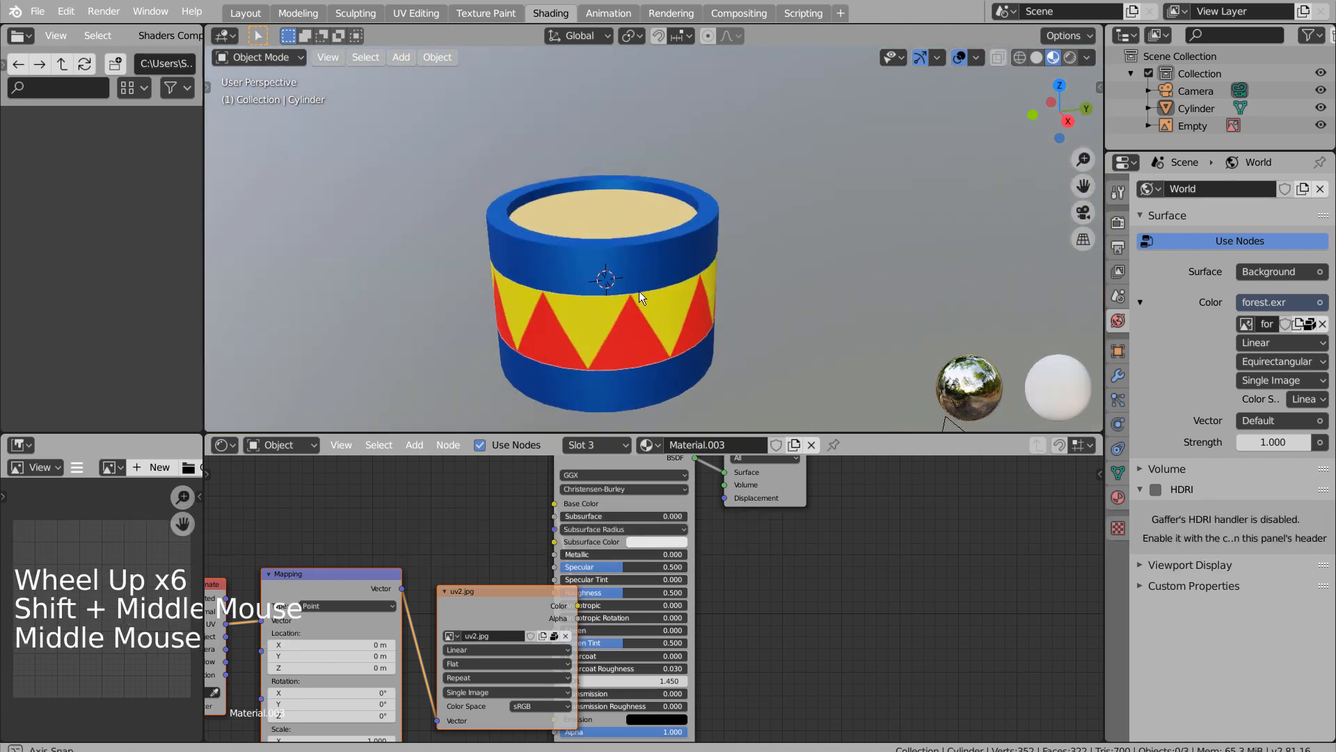
Step: Return to the Layout workspace, add a UV sphere for the drumstick head, and activate the Move tool
{"action": "left_click", "coordinate": [246, 12]}
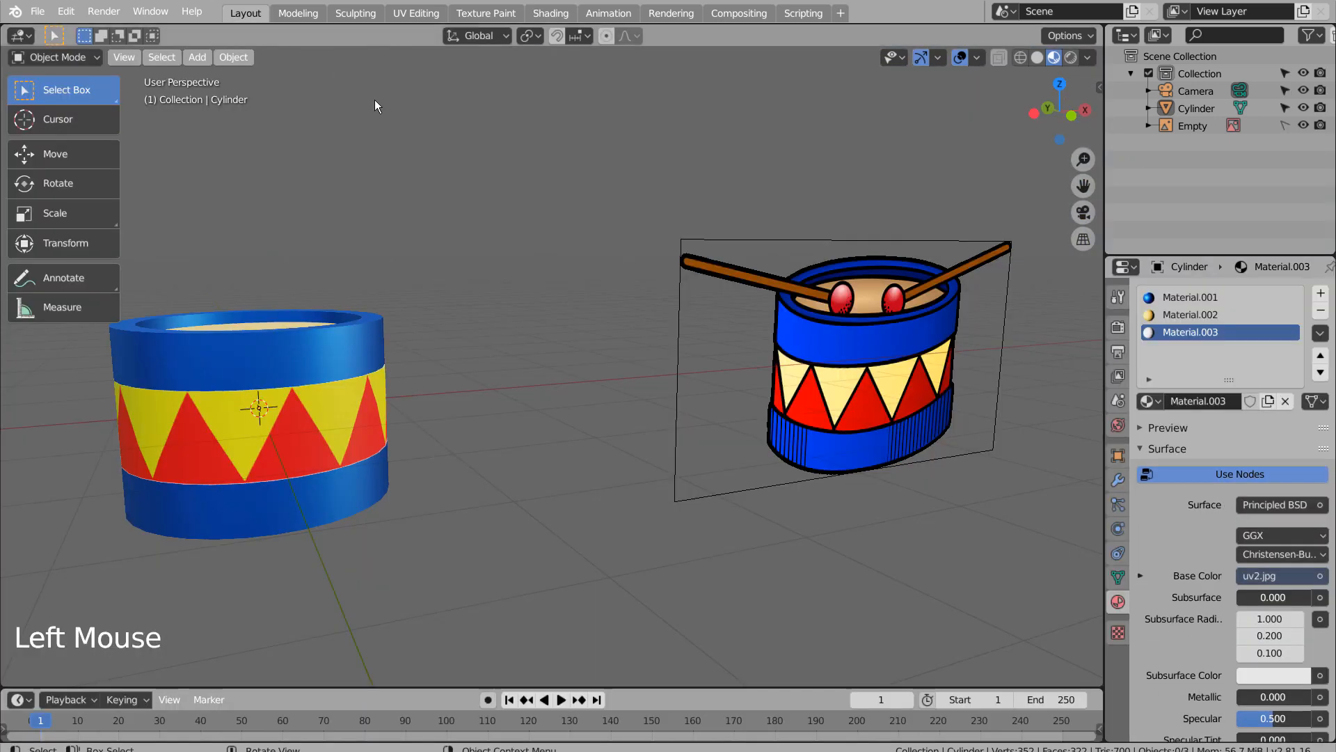
{"action": "left_click", "coordinate": [525, 381]}
{"action": "scroll", "coordinate": [525, 380], "scroll_direction": "down", "scroll_amount": 3}
{"action": "middle_click_drag", "start_coordinate": [531, 374], "coordinate": [589, 397]}
{"action": "left_click", "coordinate": [611, 490]}
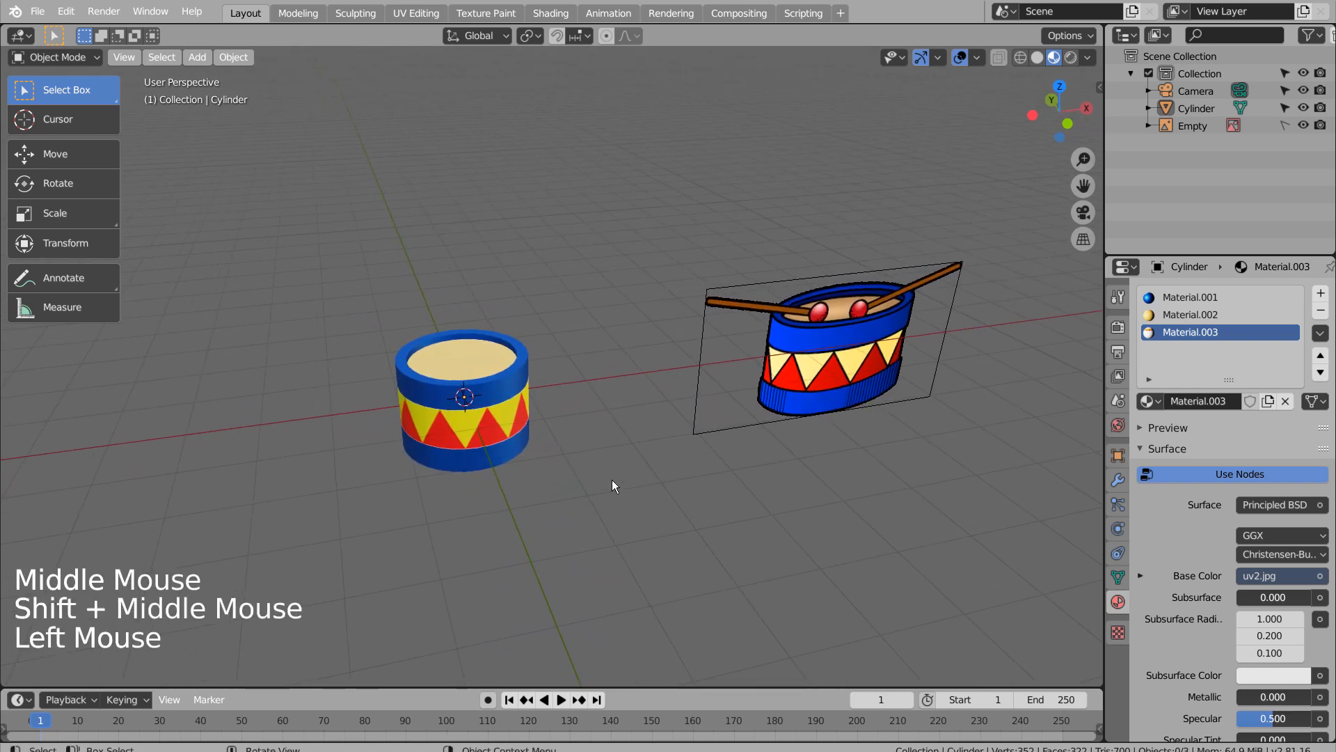
{"action": "key", "text": "shift+a"}
{"action": "mouse_move", "coordinate": [610, 426]}
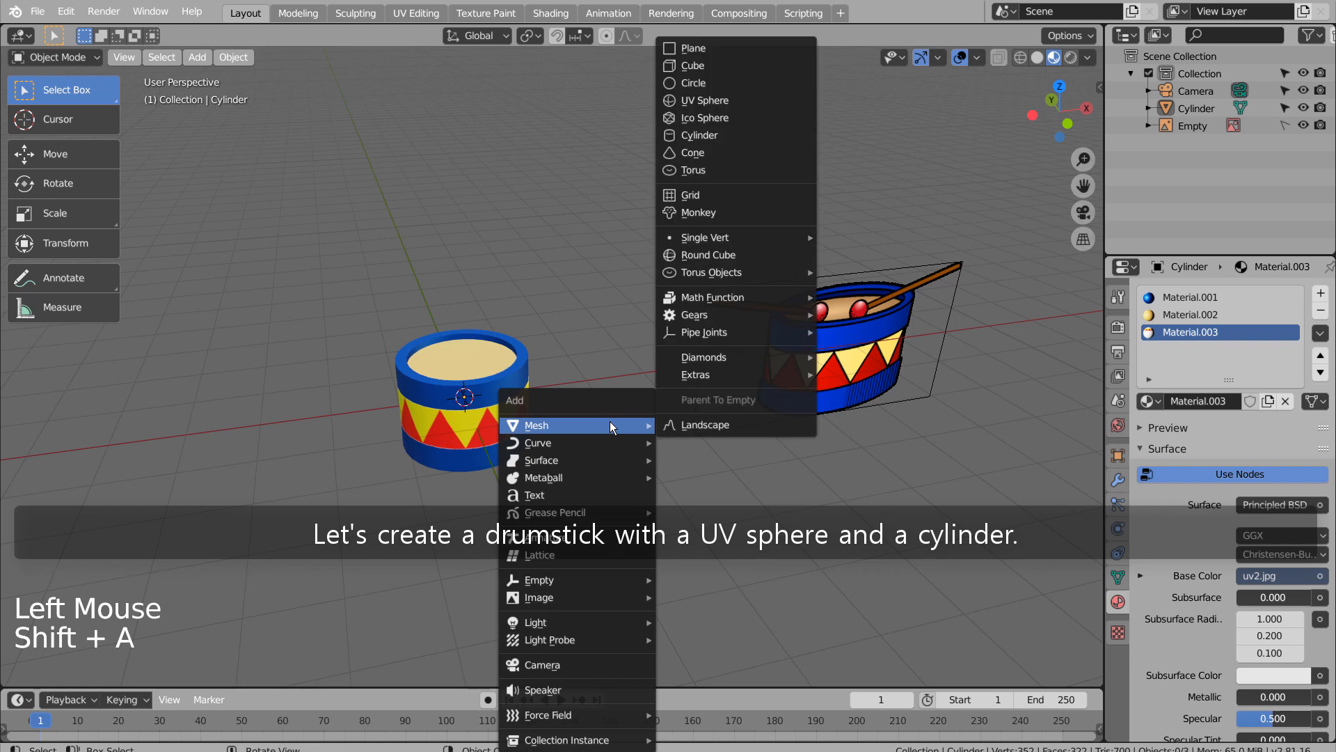
{"action": "left_click", "coordinate": [717, 101]}
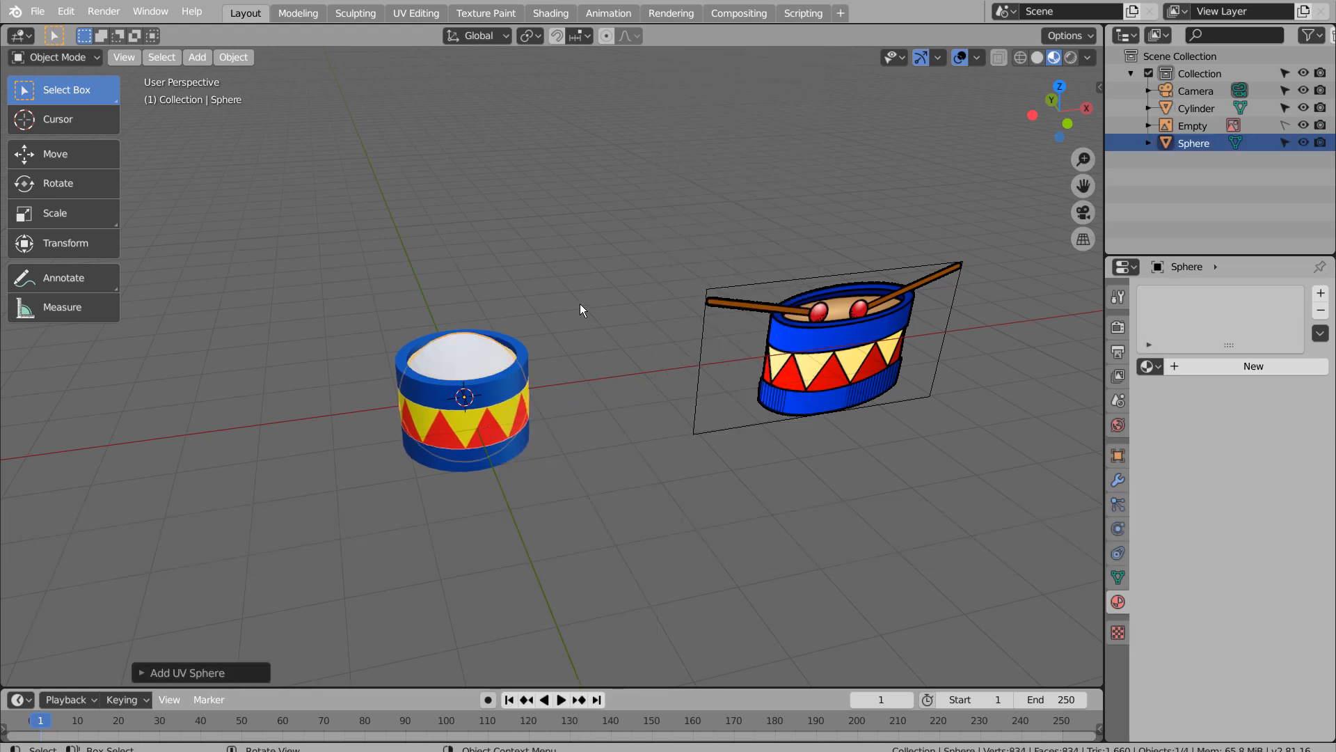
{"action": "left_click", "coordinate": [68, 152]}
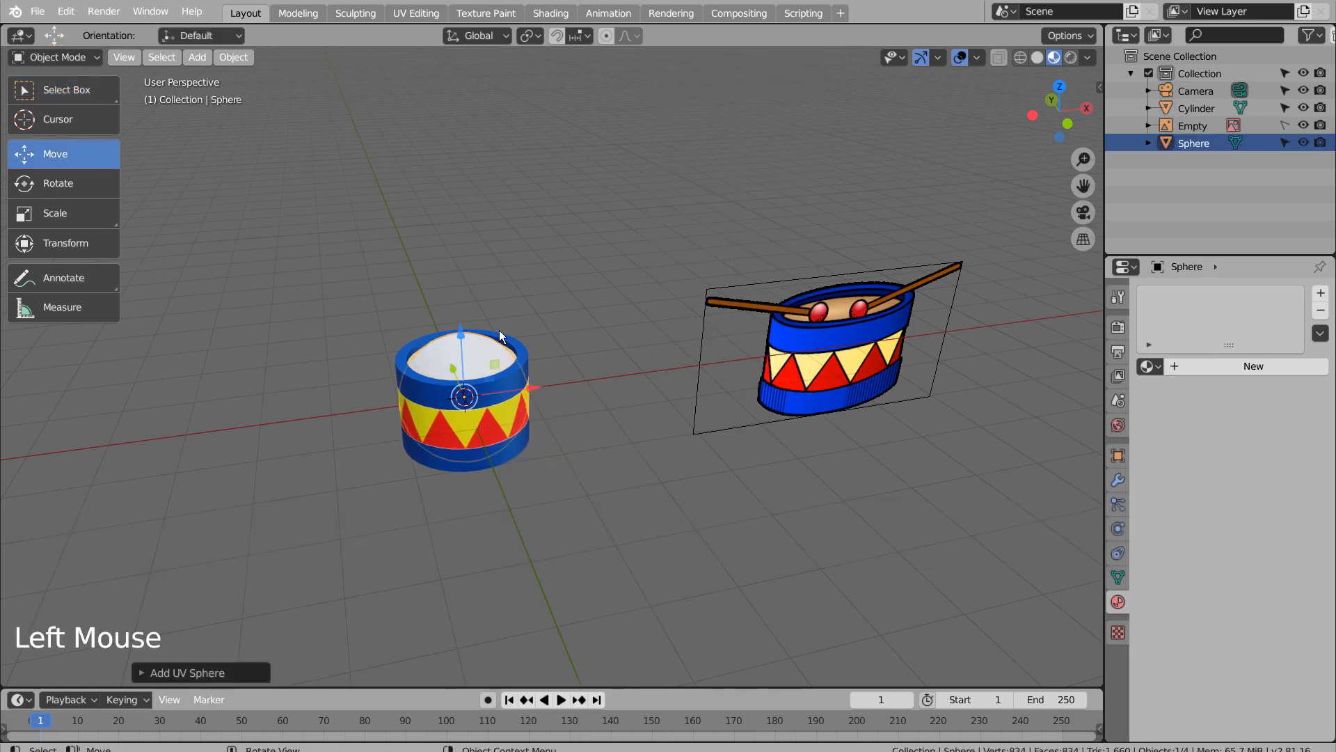
Step: Scale the UV sphere down to drumstick-head size, deselect it, and show the viewport in wireframe
{"action": "key", "text": "s"}
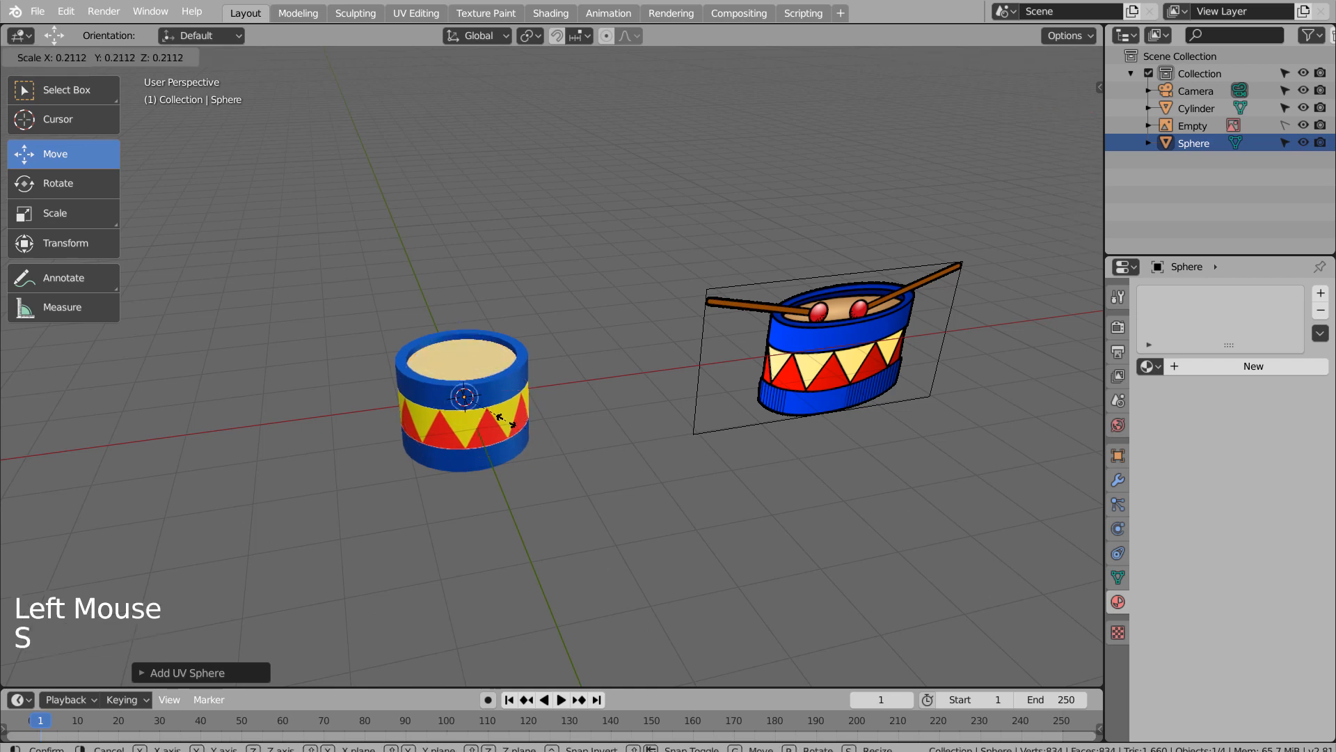
{"action": "left_click", "coordinate": [496, 416]}
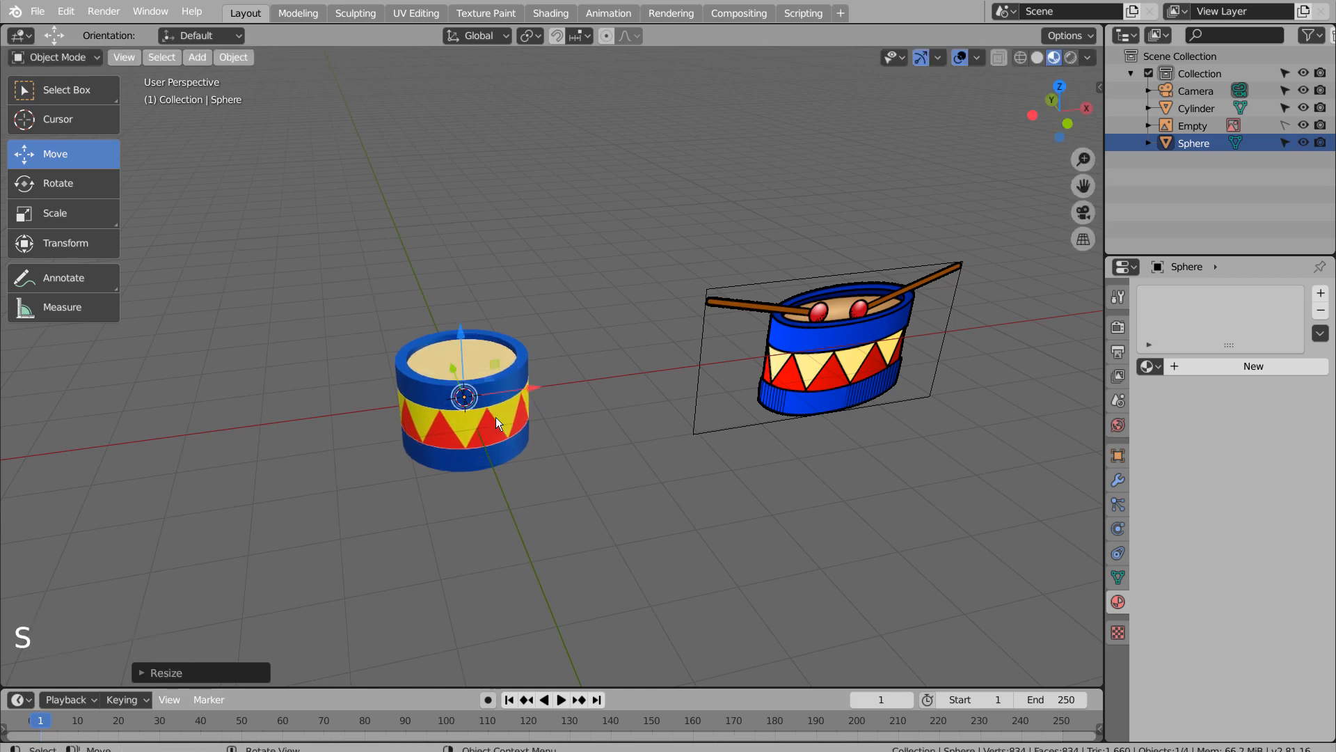
{"action": "left_click", "coordinate": [679, 466]}
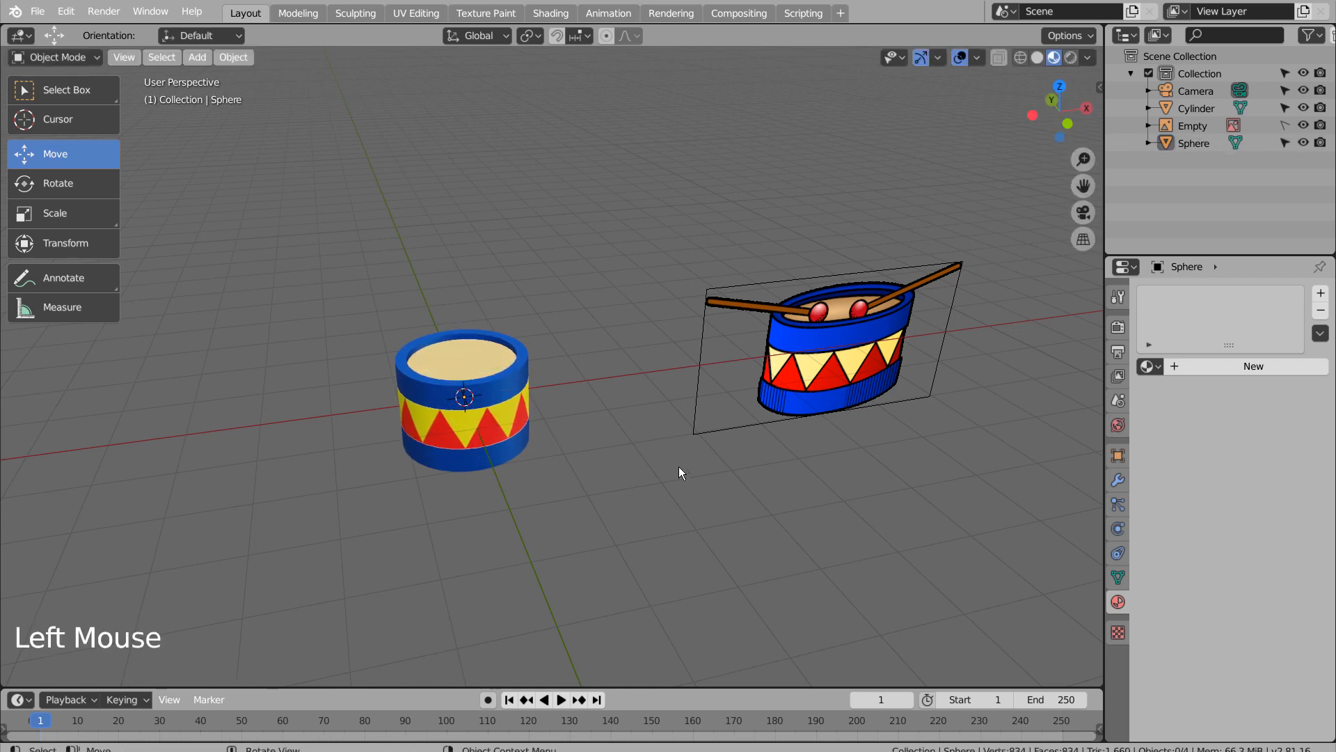
{"action": "key", "text": "shift+z"}
{"action": "scroll", "coordinate": [679, 466], "scroll_direction": "up", "scroll_amount": 4}
{"action": "left_click", "coordinate": [678, 466]}
Step: Add a mesh cylinder for the drumstick shaft and rotate it 90° about the Y axis
{"action": "key", "text": "shift+a"}
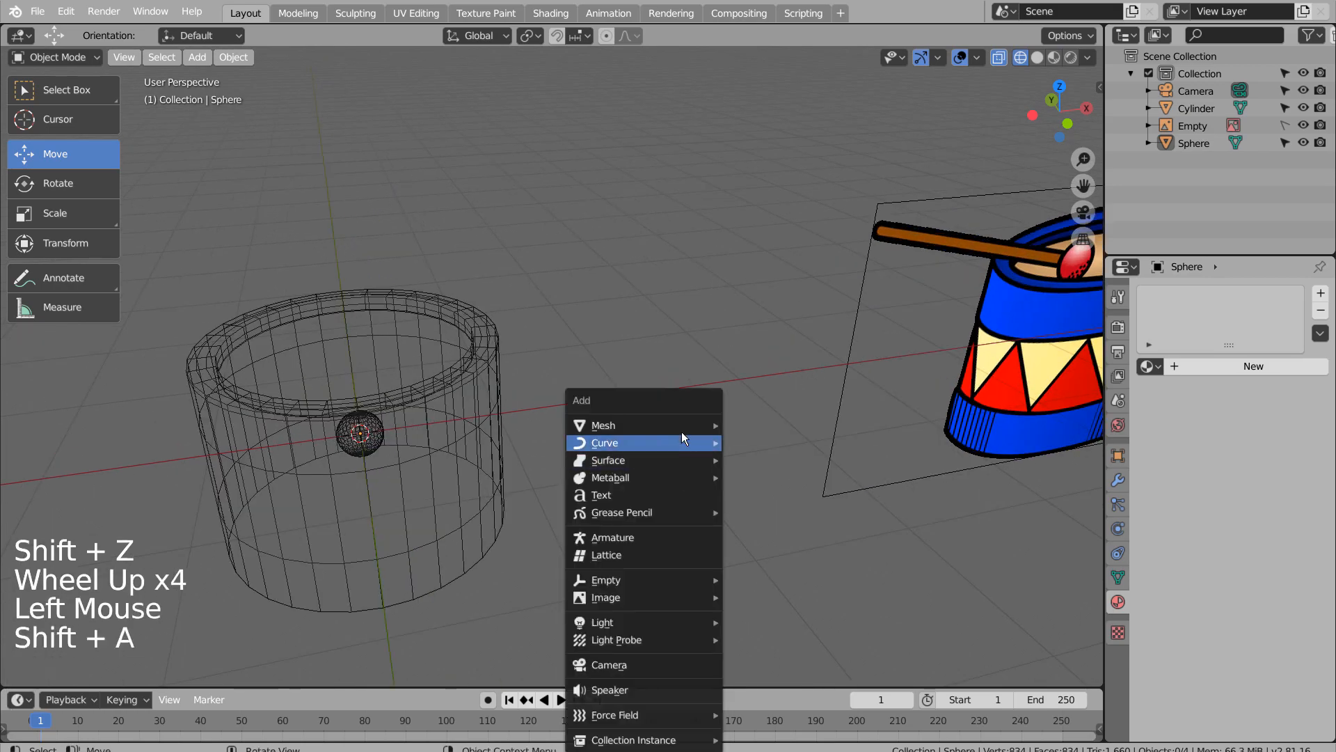
{"action": "mouse_move", "coordinate": [682, 426]}
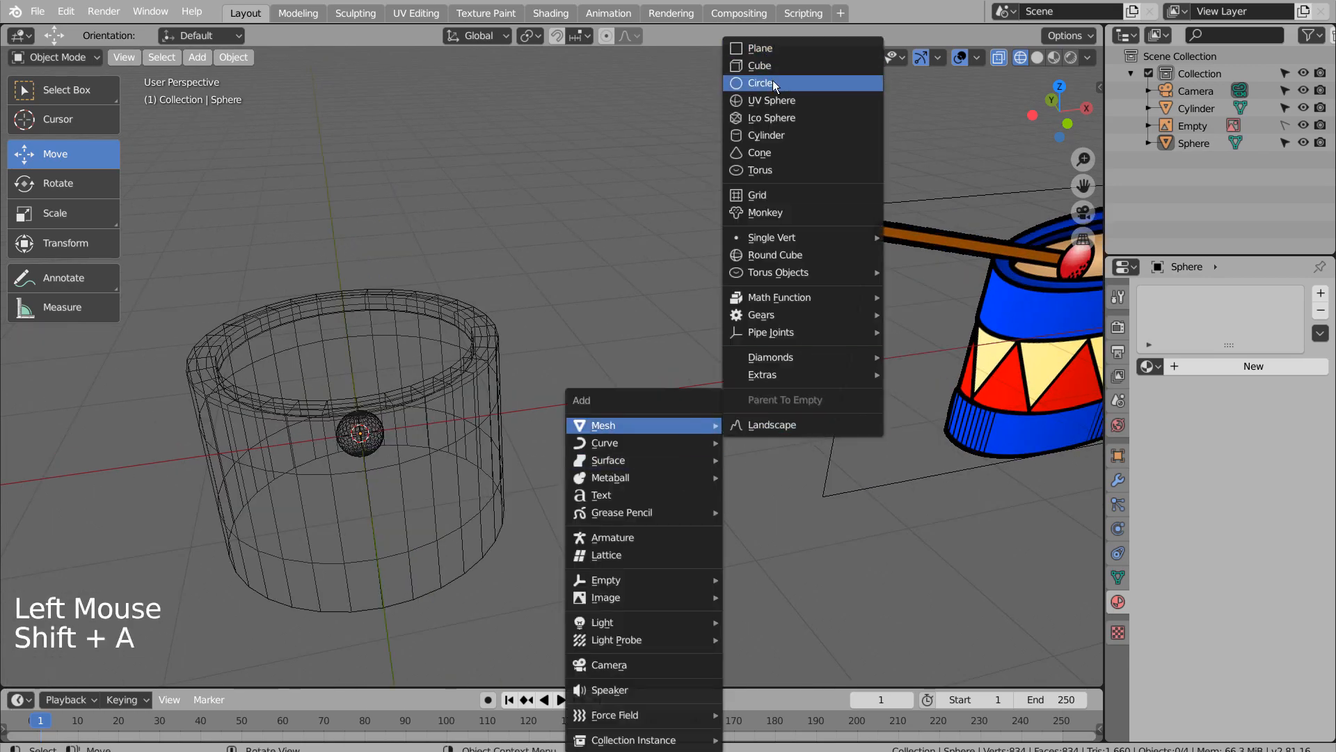
{"action": "left_click", "coordinate": [785, 132]}
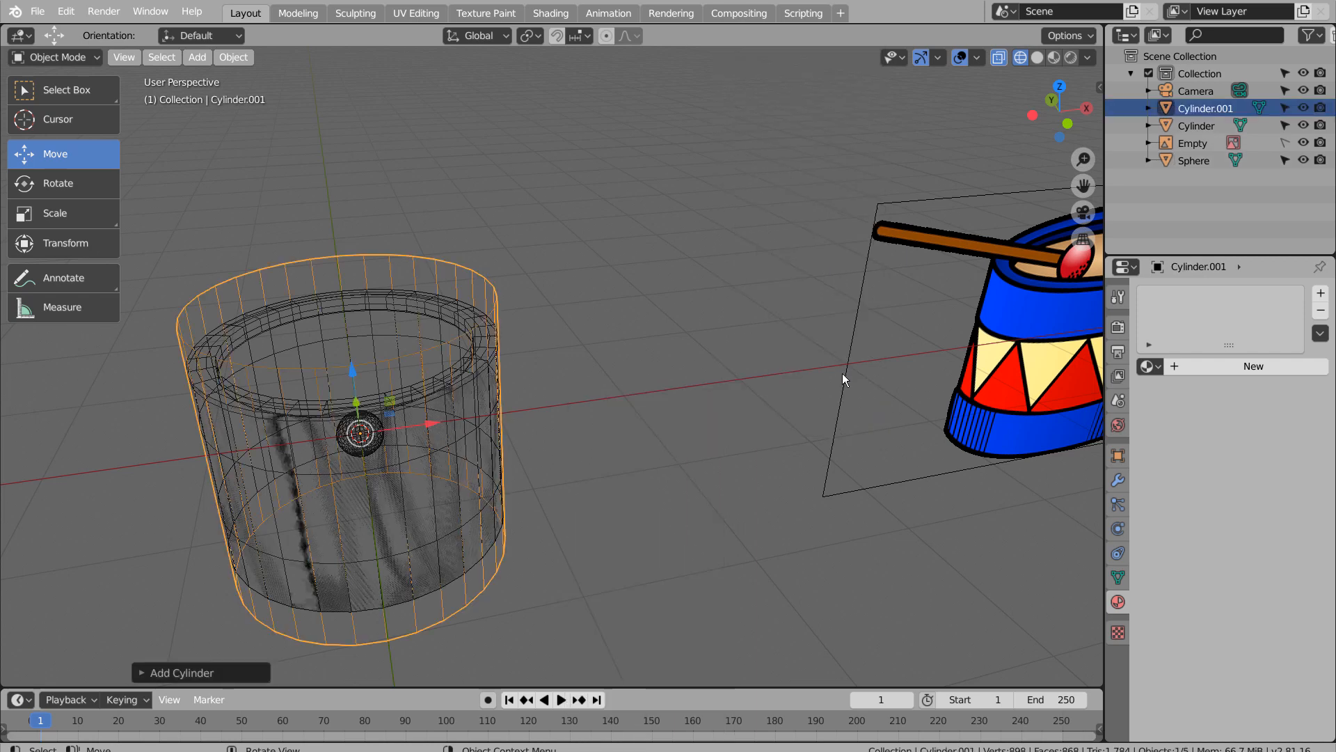
{"action": "key", "text": "r"}
{"action": "key", "text": "y"}
{"action": "key", "text": "9"}
{"action": "key", "text": "0"}
{"action": "key", "text": "Return"}
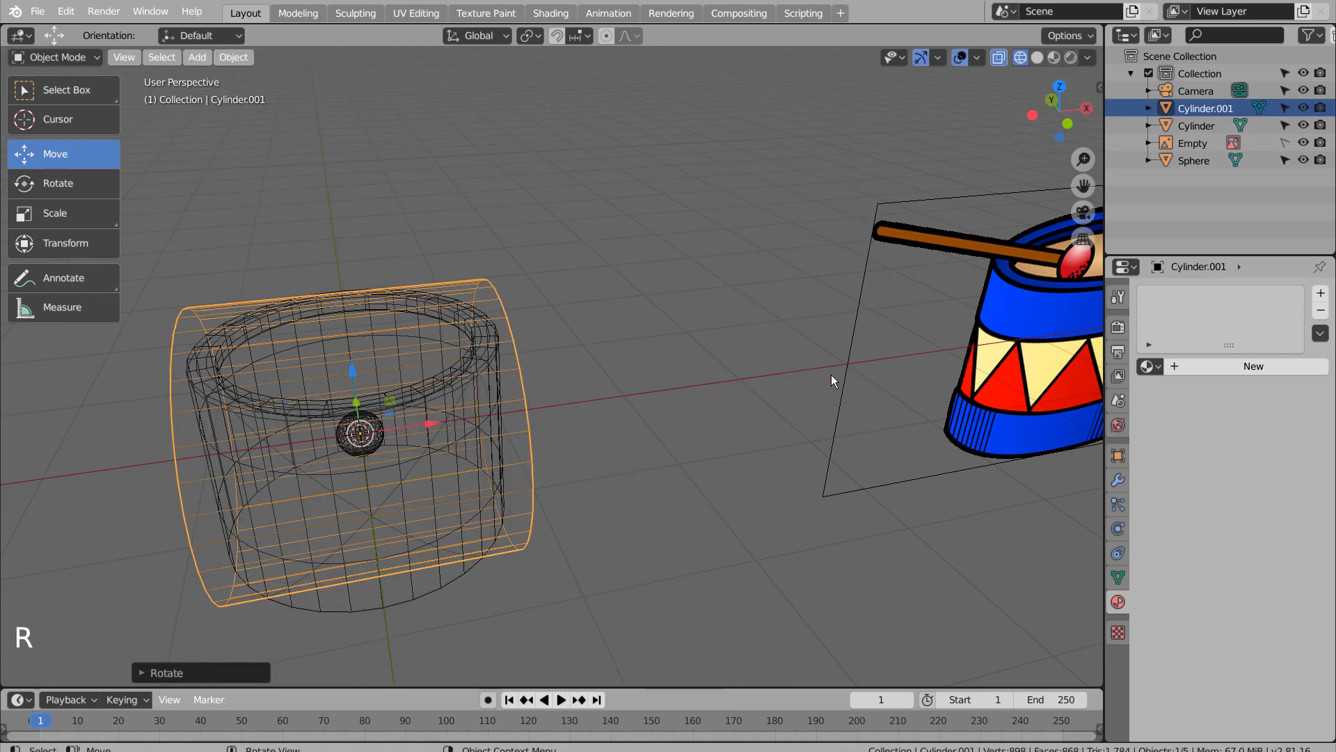
Step: Scale the cylinder down and stretch it along the X axis into a long rod thinner than the sphere
{"action": "key", "text": "s"}
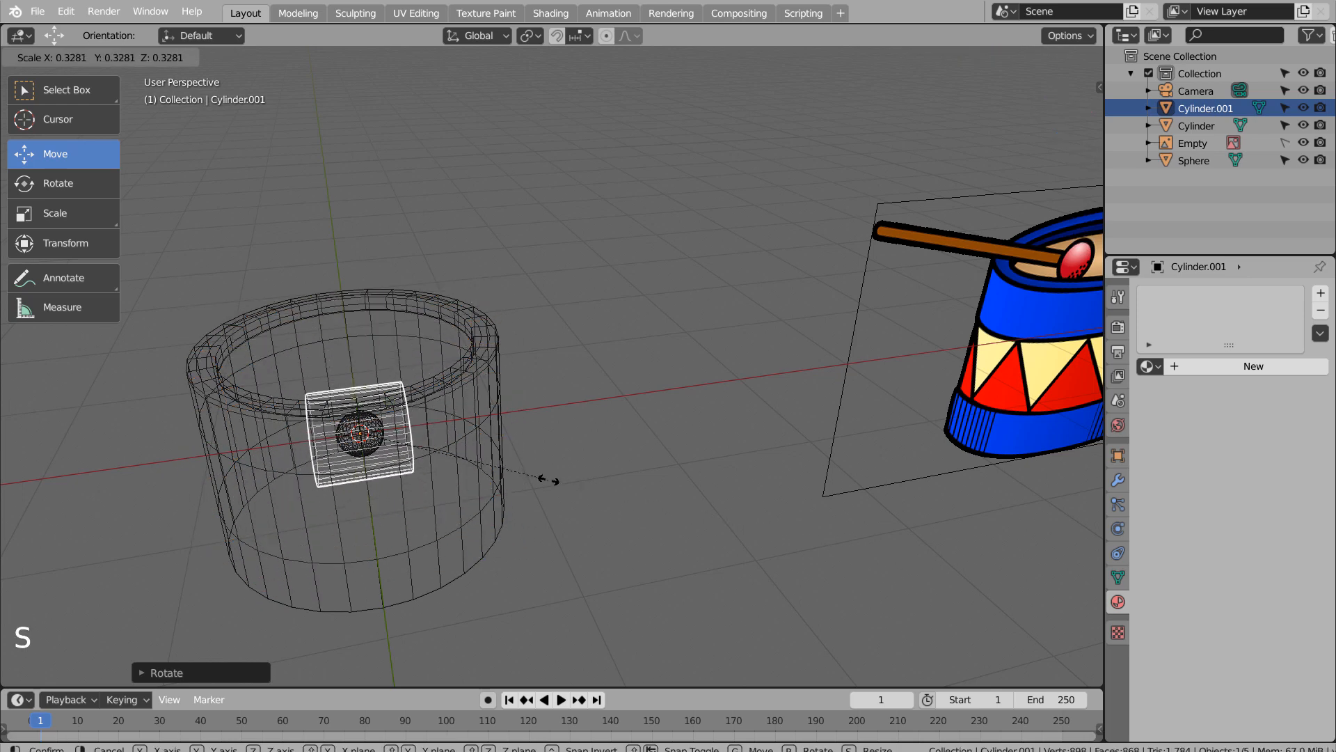
{"action": "left_click", "coordinate": [393, 440]}
{"action": "key", "text": "s"}
{"action": "key", "text": "x"}
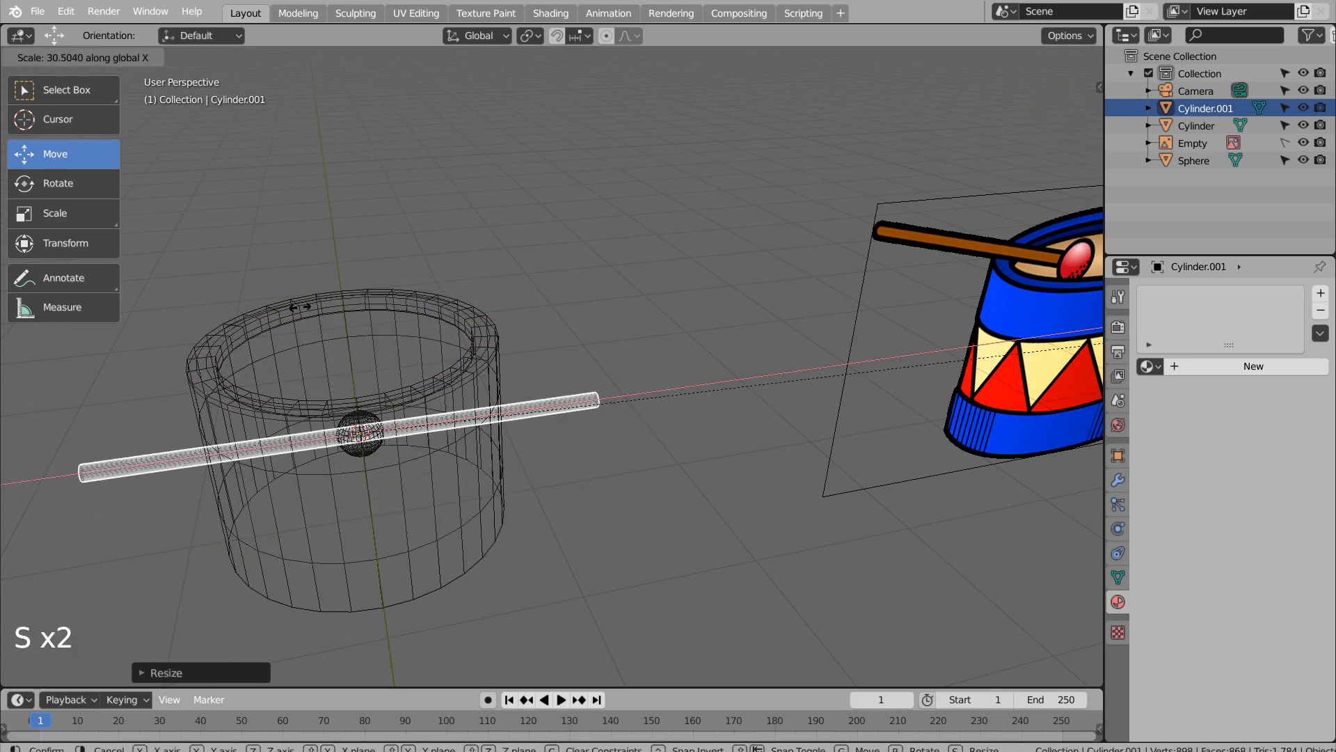
{"action": "left_click", "coordinate": [362, 304]}
{"action": "key", "text": "s"}
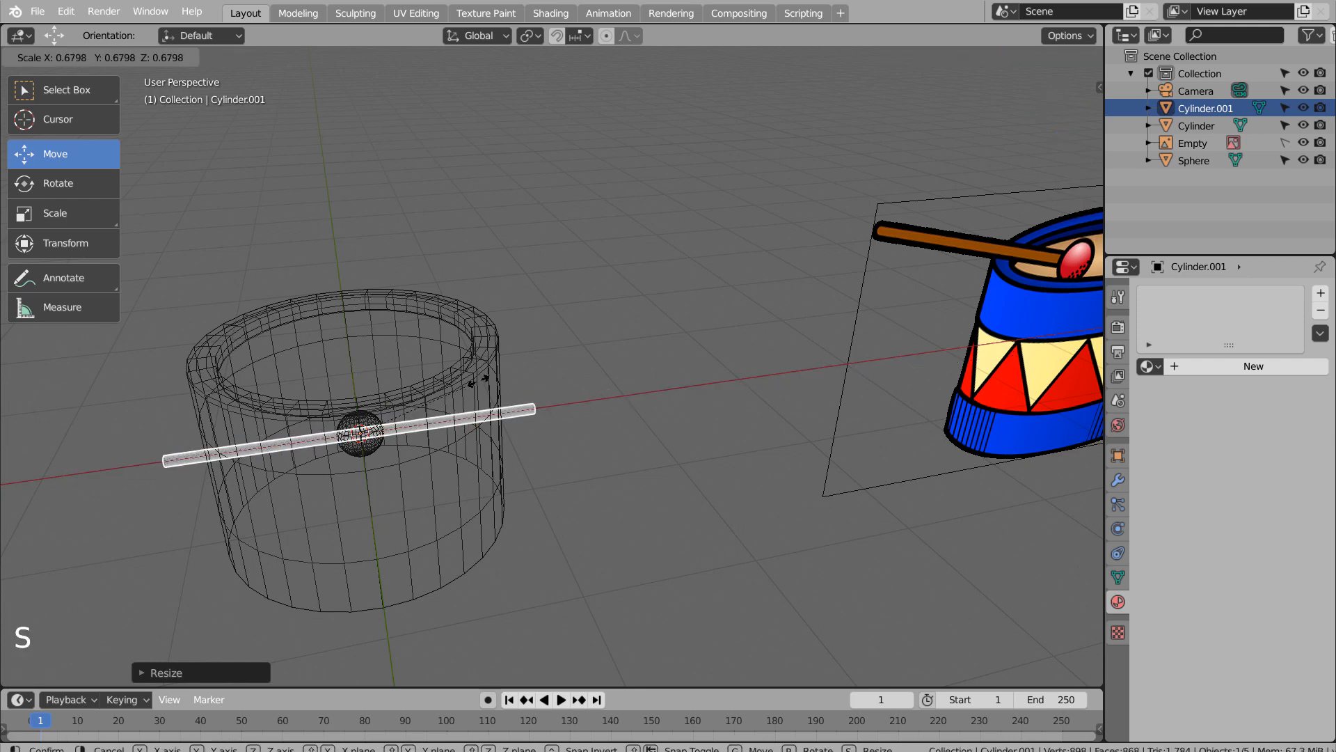
{"action": "key", "text": "Return"}
{"action": "key", "text": "s"}
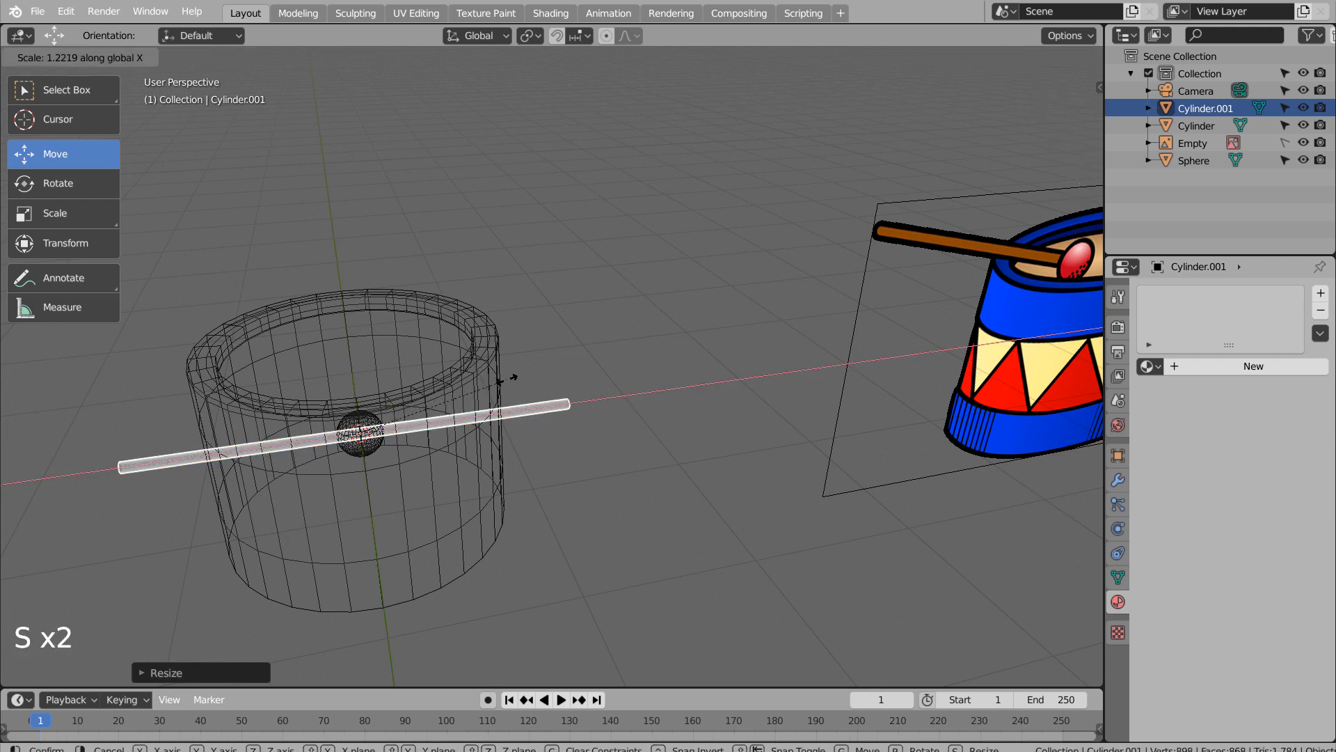
{"action": "left_click", "coordinate": [506, 382]}
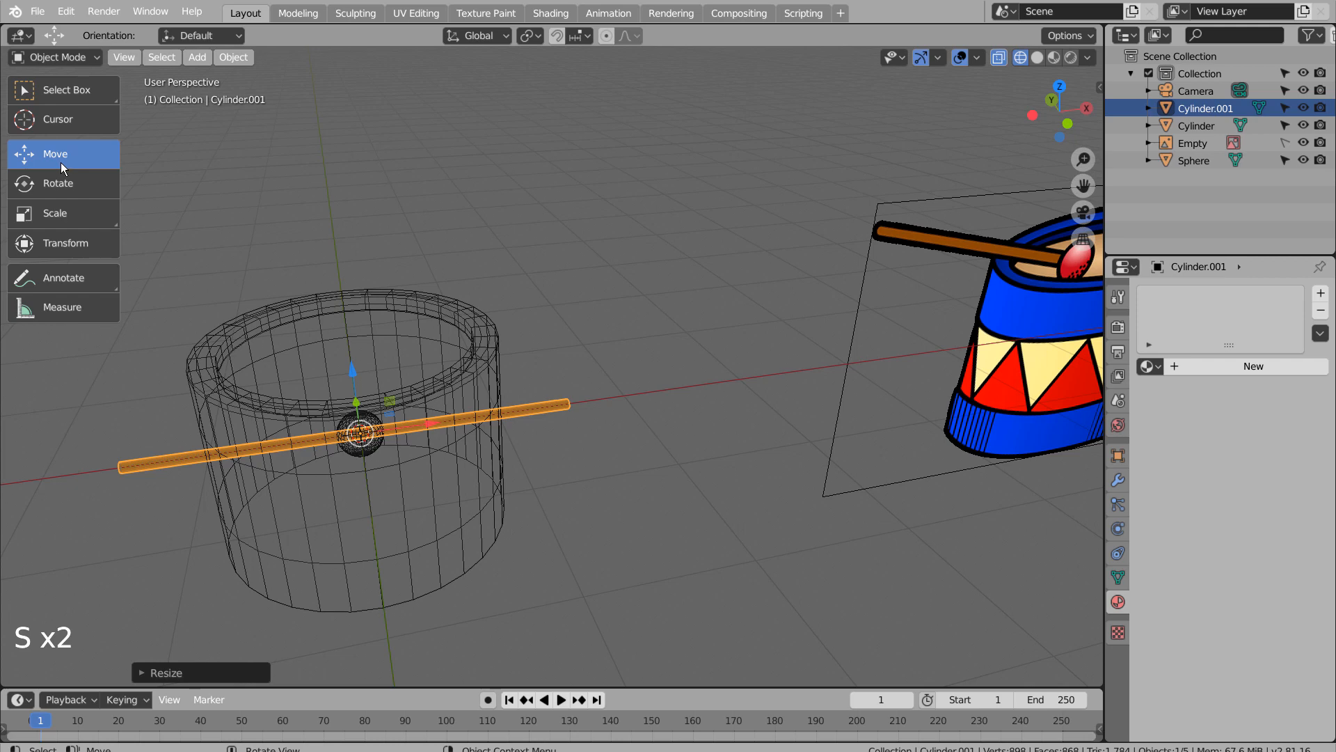
Step: In top view, shift the rod along X, shorten it, and set its inner end just inside the sphere
{"action": "key", "text": "KP_7"}
{"action": "left_click_drag", "start_coordinate": [432, 409], "coordinate": [640, 411]}
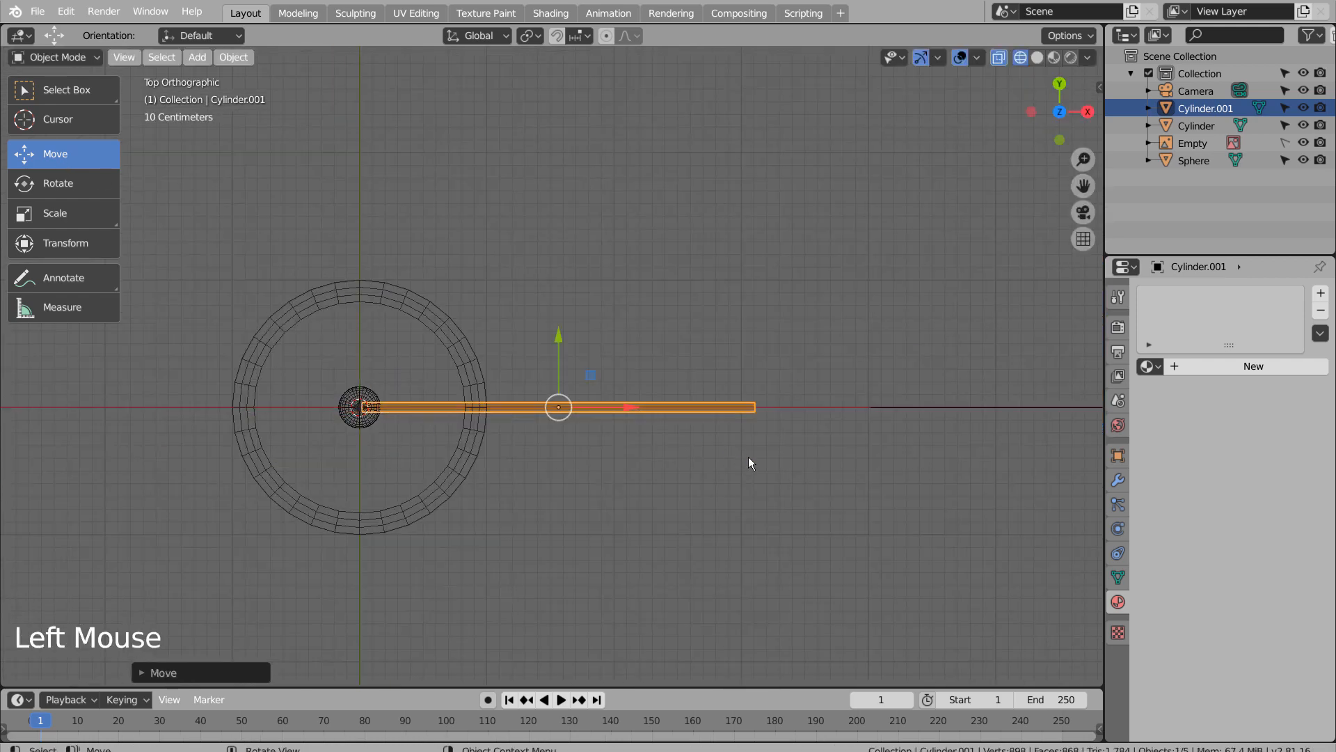
{"action": "key", "text": "s"}
{"action": "key", "text": "x"}
{"action": "left_click", "coordinate": [706, 457]}
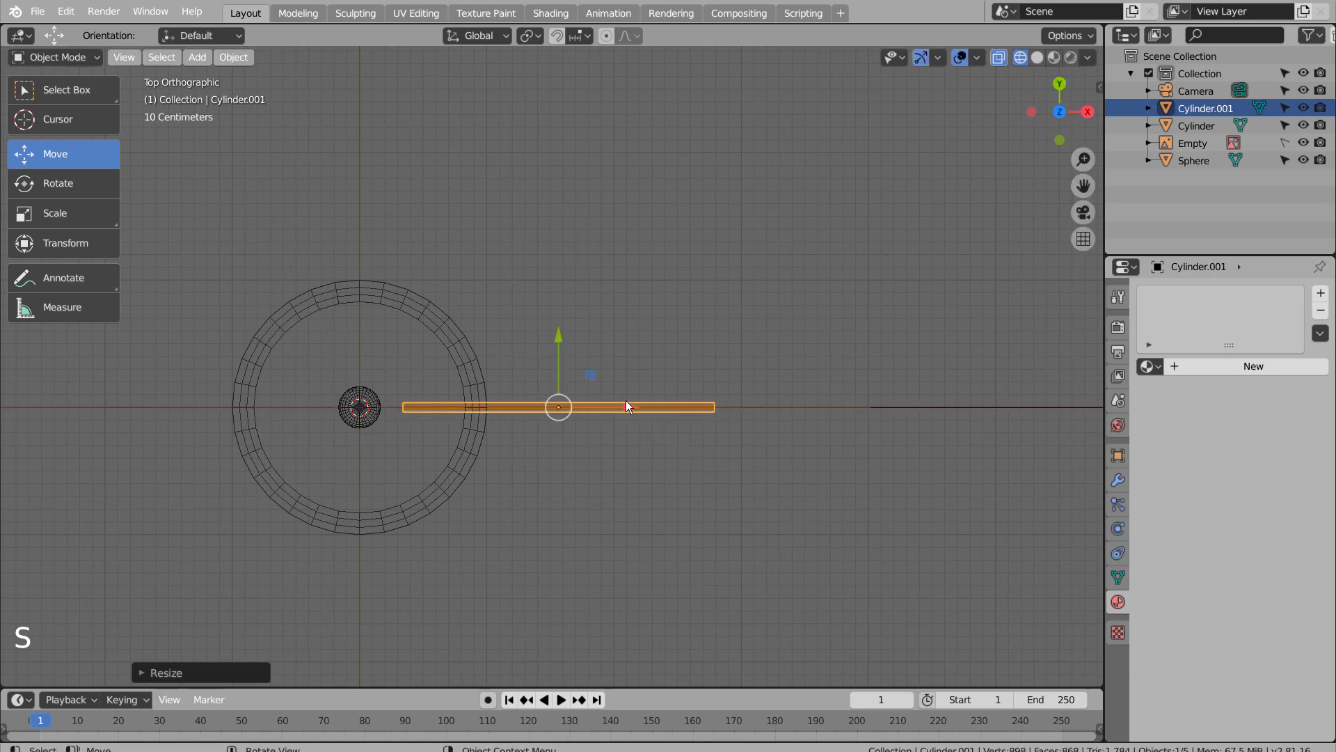
{"action": "left_click_drag", "start_coordinate": [624, 405], "coordinate": [592, 404]}
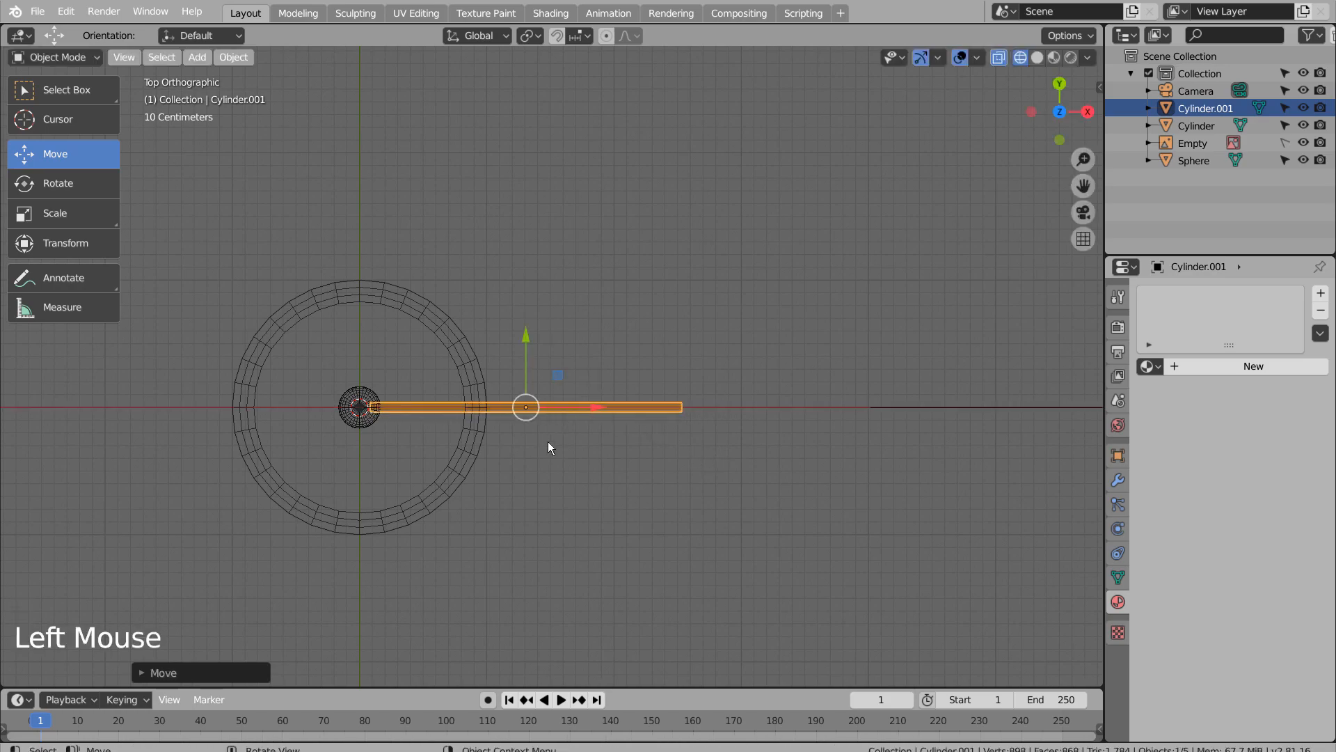
{"action": "double_click", "coordinate": [637, 501]}
{"action": "middle_click_drag", "start_coordinate": [637, 501], "coordinate": [688, 392]}
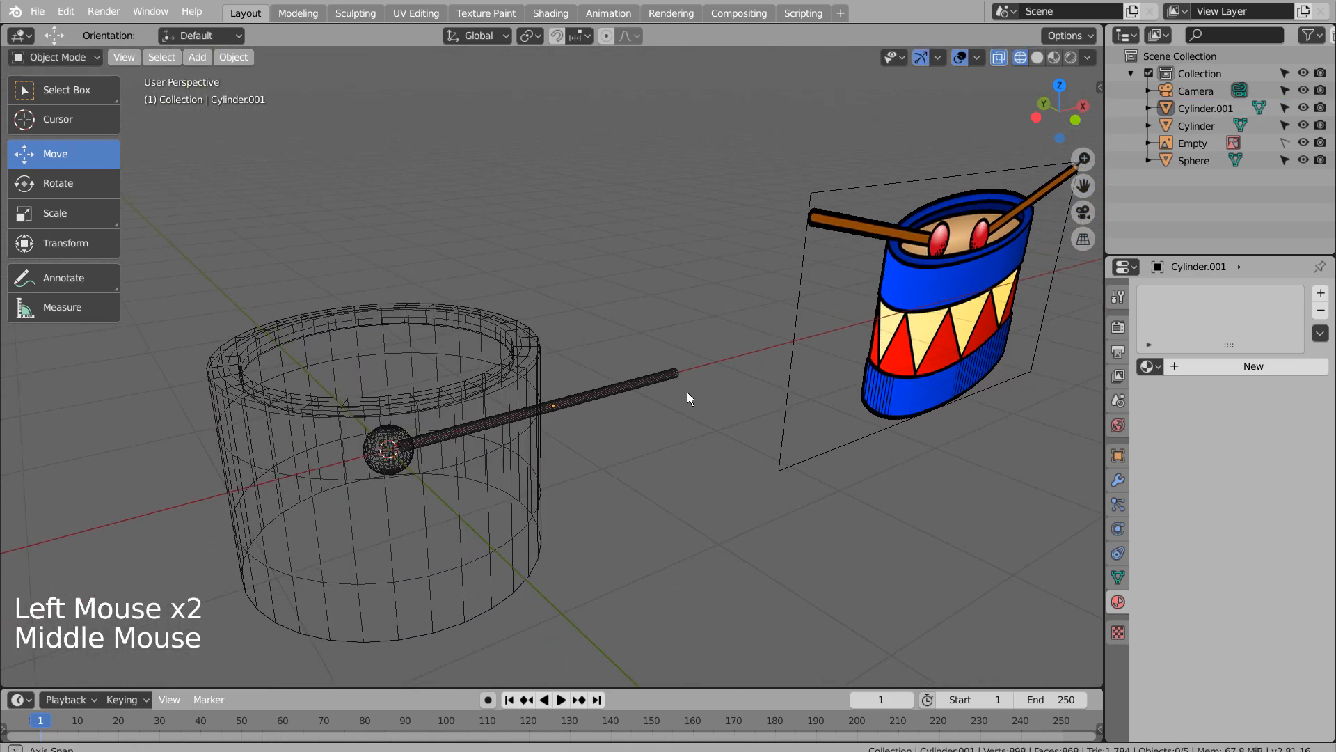
Step: Select the rod and sphere together and raise them along Z to just above the drum's rim
{"action": "left_click", "coordinate": [627, 387]}
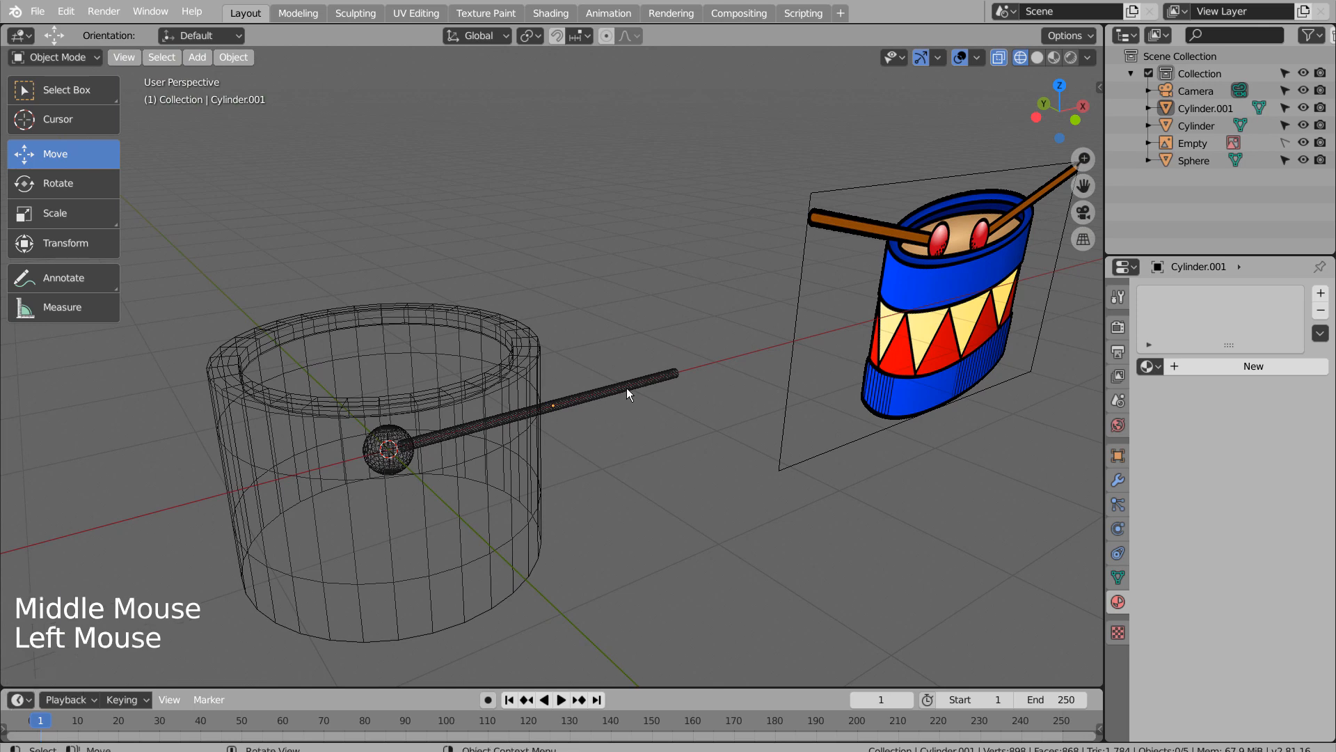
{"action": "left_click", "coordinate": [402, 463], "text": "shift"}
{"action": "left_click_drag", "start_coordinate": [476, 364], "coordinate": [473, 223]}
{"action": "key", "text": "KP_1"}
{"action": "key", "text": "KP_7"}
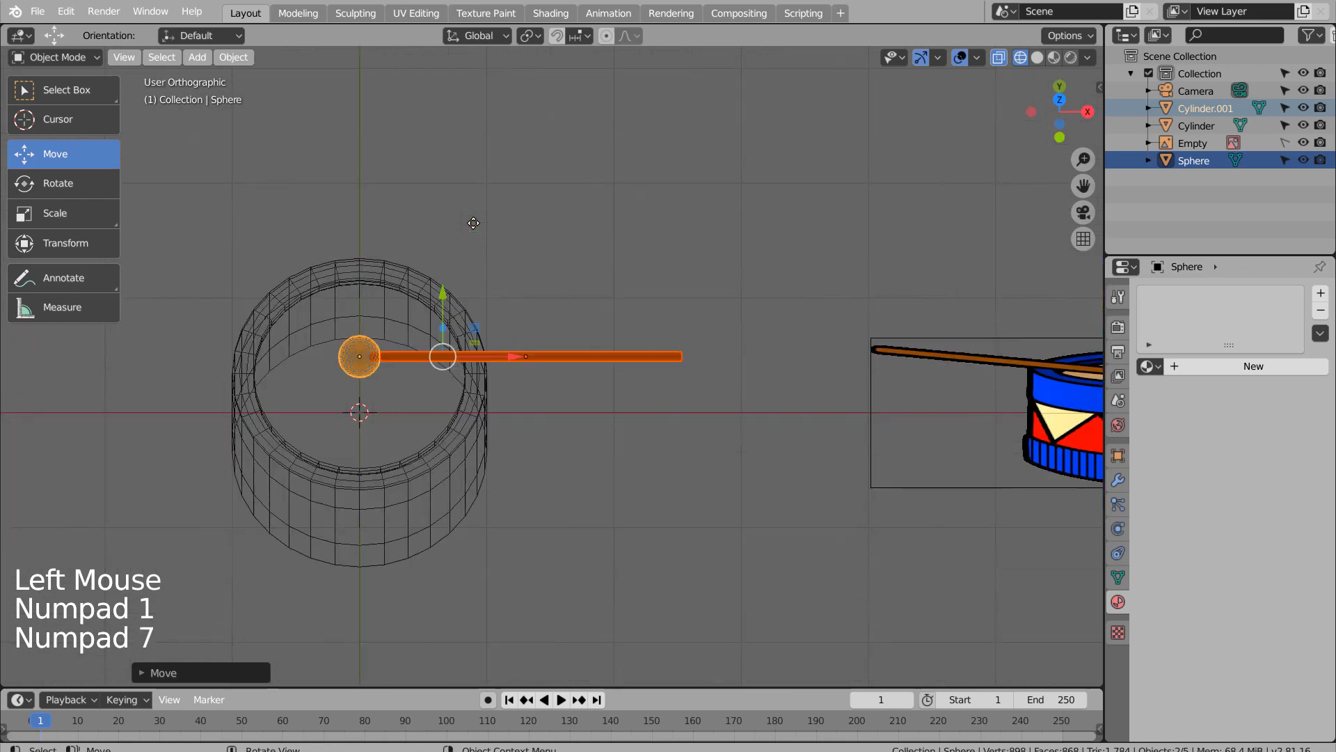
{"action": "scroll", "coordinate": [565, 500], "scroll_direction": "down", "scroll_amount": 3}
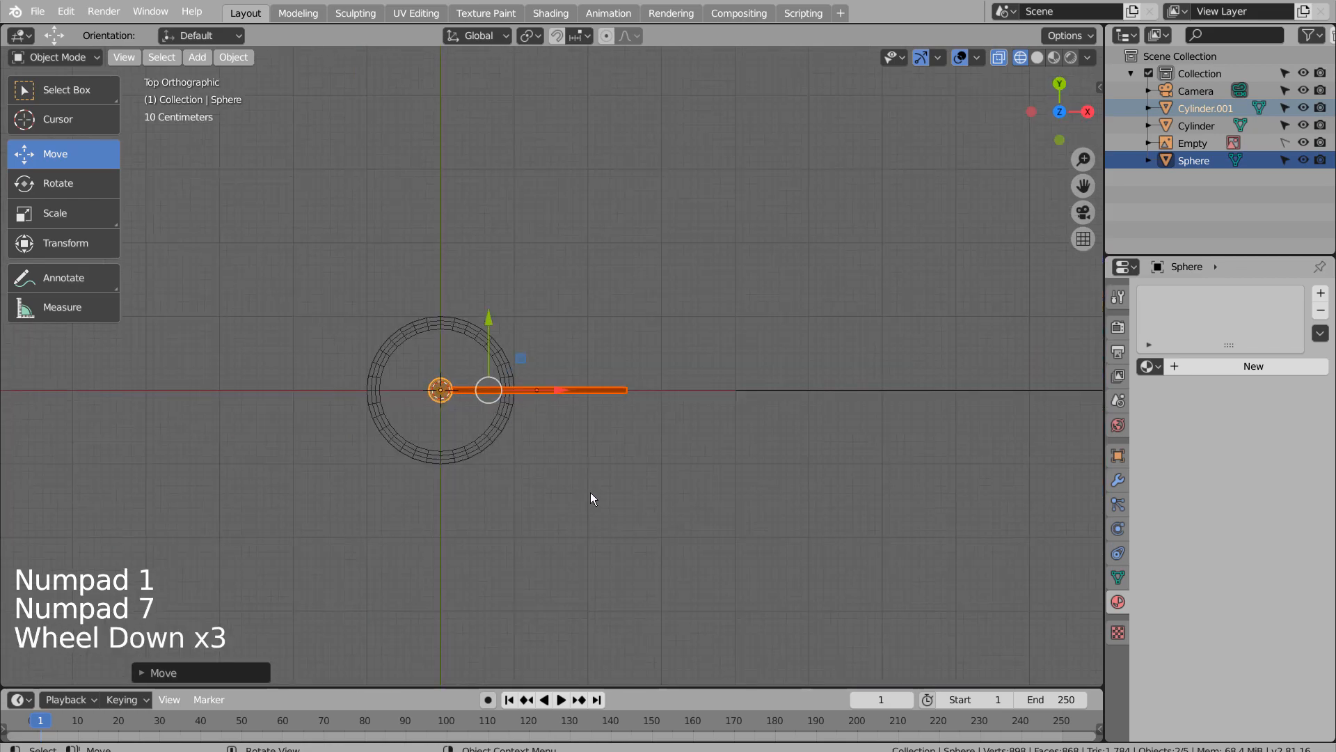
{"action": "middle_click_drag", "start_coordinate": [628, 498], "coordinate": [679, 382]}
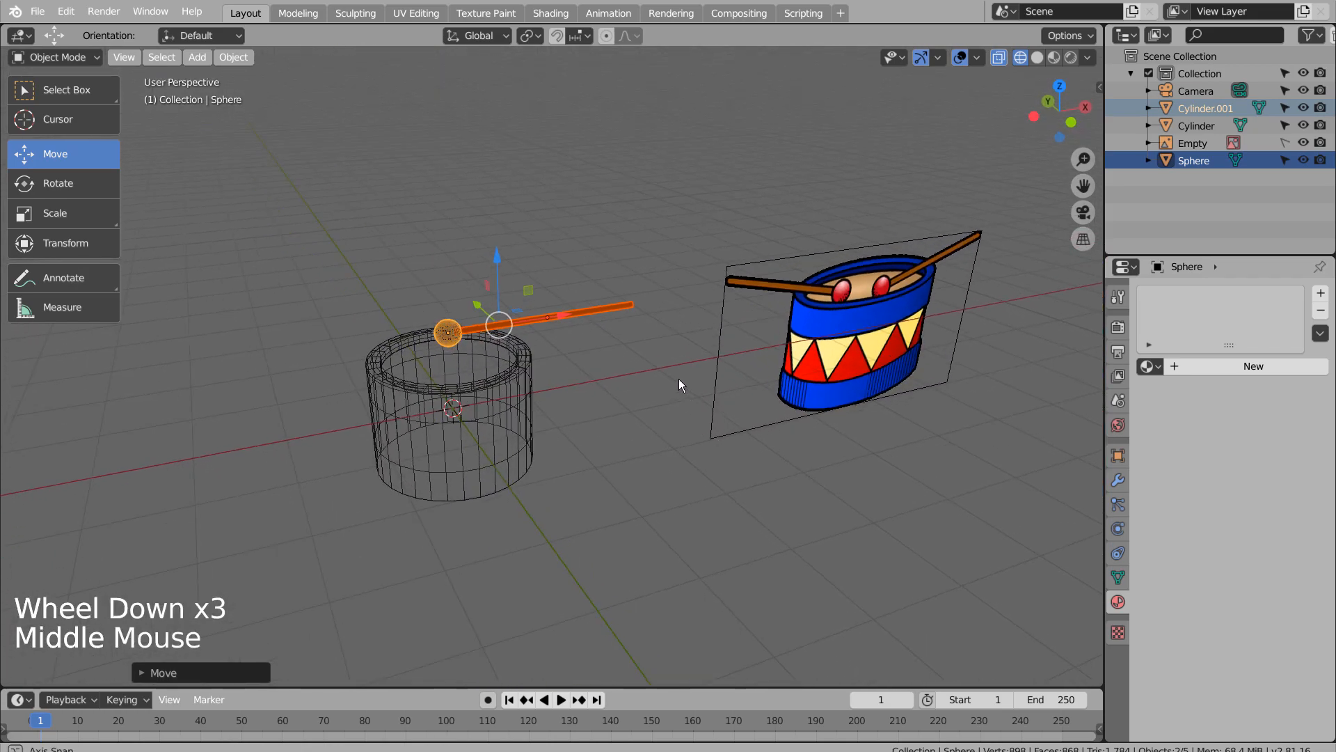
Step: Scale the rod and sphere together down to roughly two thirds of their size
{"action": "key", "text": "s"}
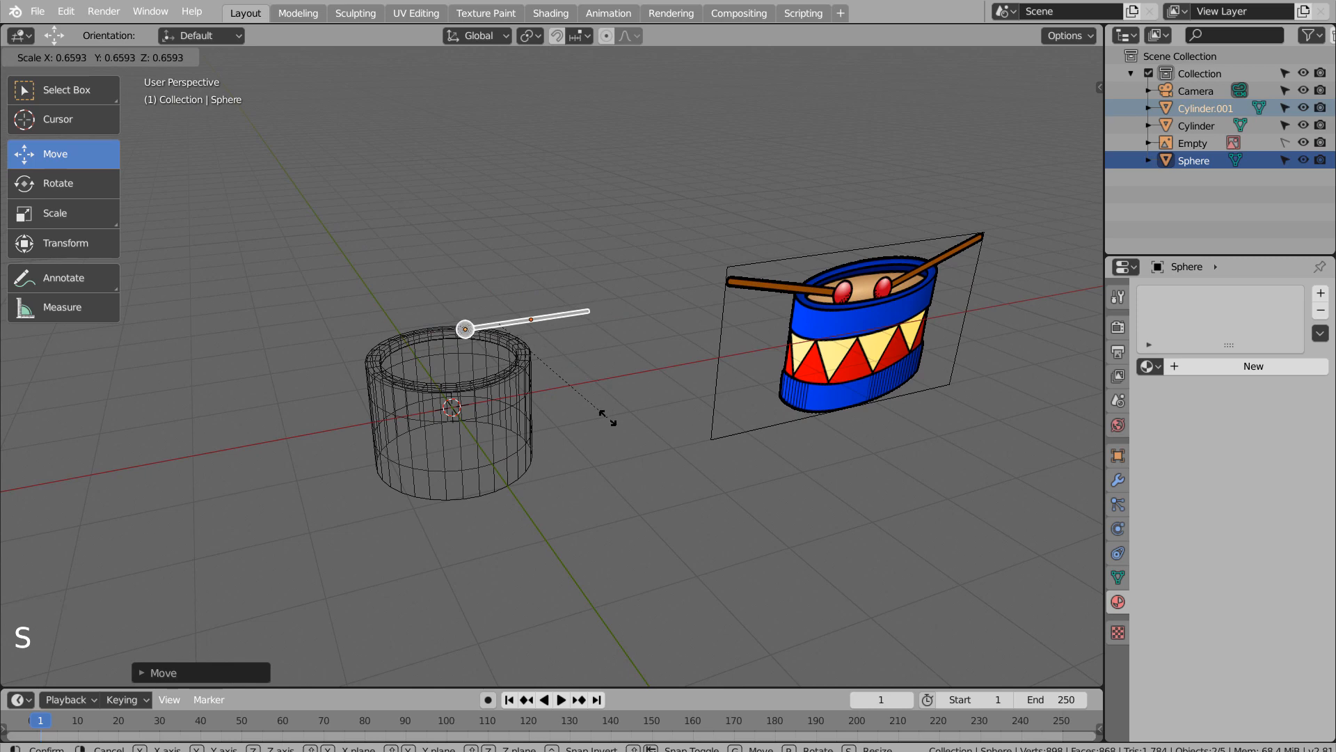
{"action": "left_click", "coordinate": [613, 418]}
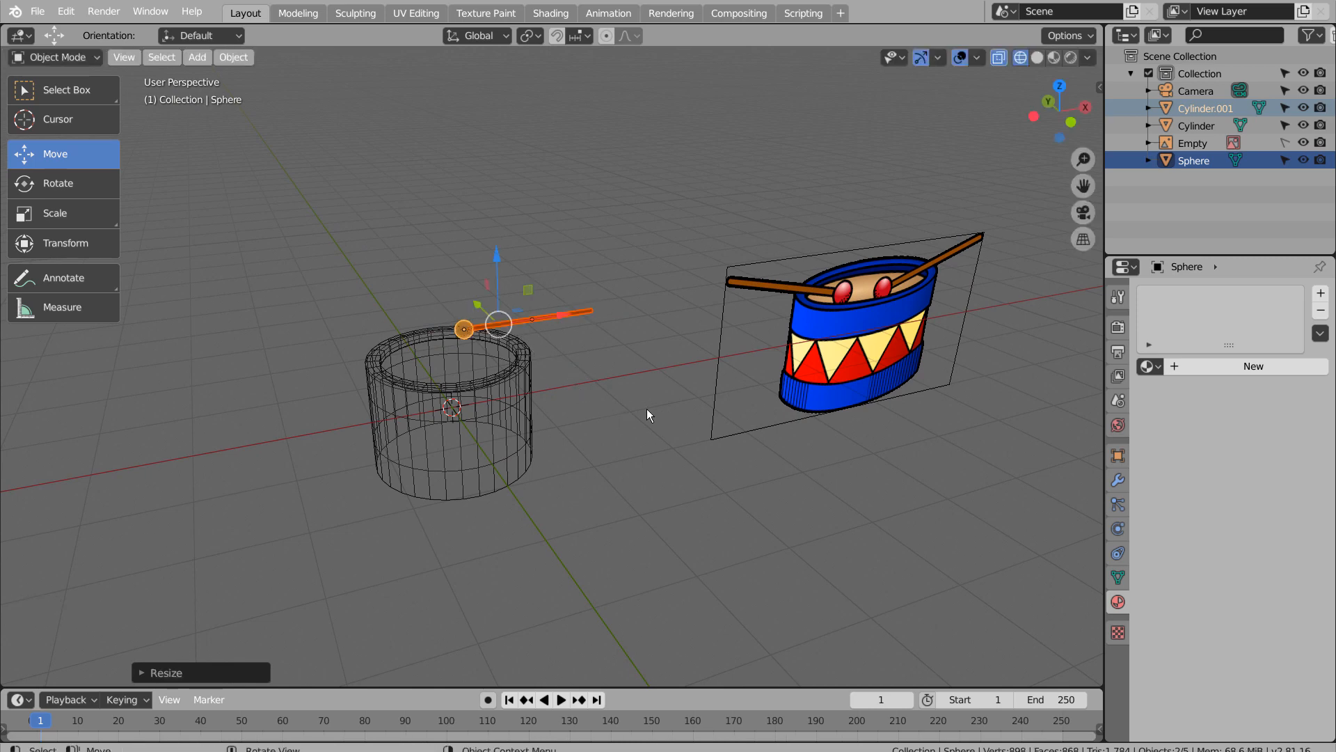
{"action": "middle_click_drag", "start_coordinate": [636, 401], "coordinate": [641, 379]}
Step: Give the rod a new material with a brown base color of H 0.055, S 0.653, V 0.444
{"action": "left_click", "coordinate": [592, 319]}
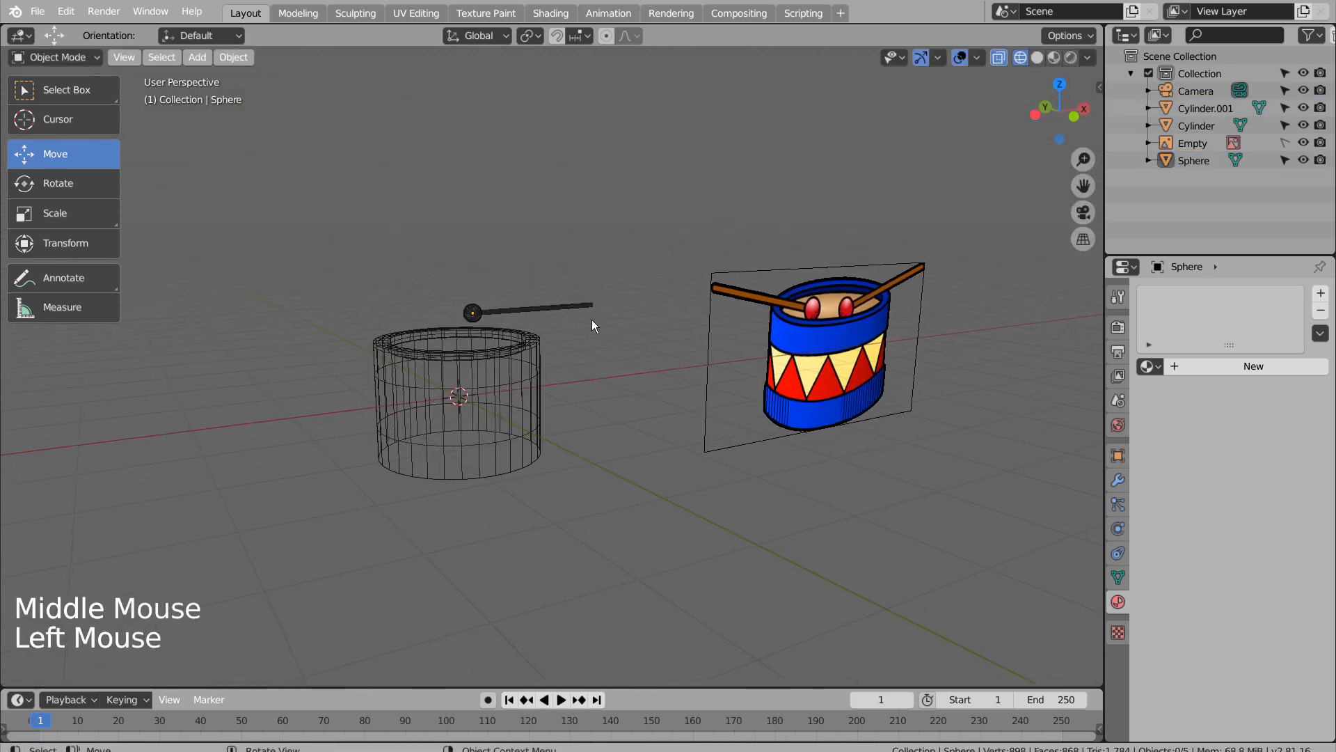
{"action": "left_click", "coordinate": [590, 306]}
{"action": "left_click", "coordinate": [1230, 365]}
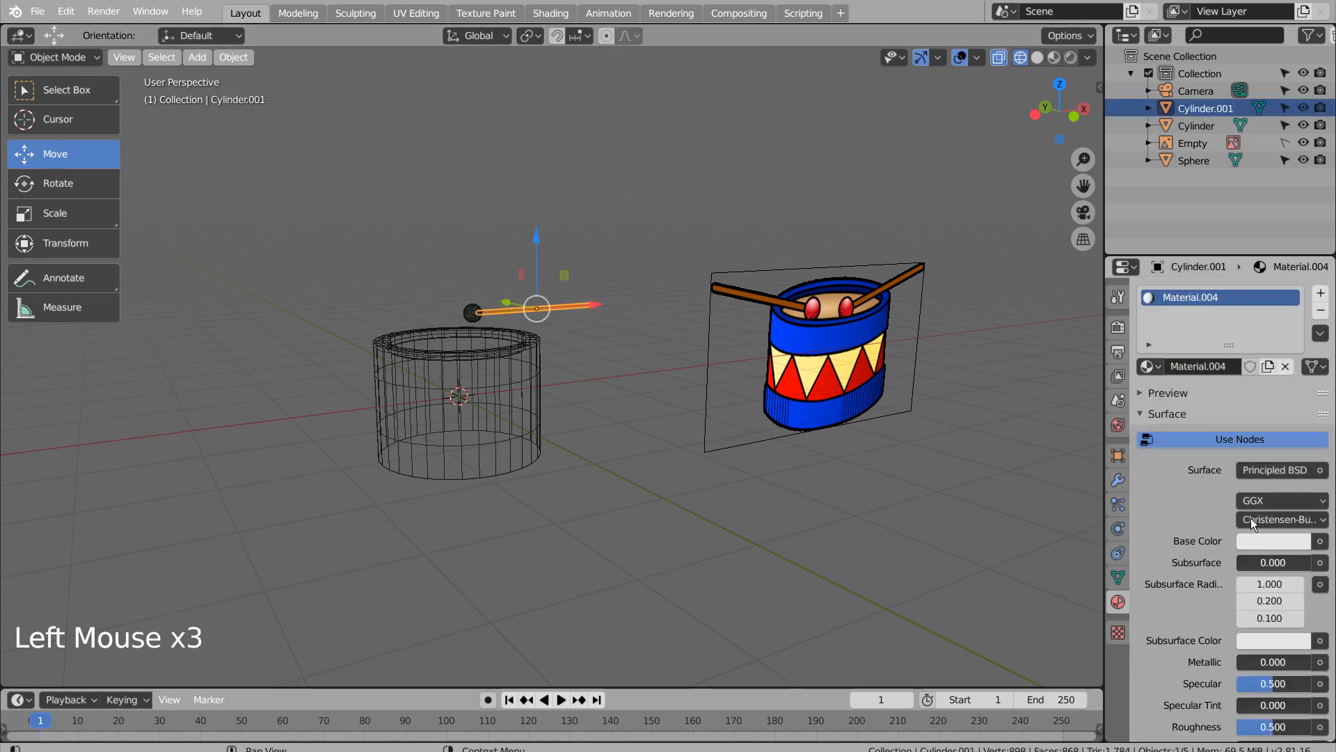
{"action": "left_click", "coordinate": [1261, 540]}
{"action": "left_click", "coordinate": [1207, 394]}
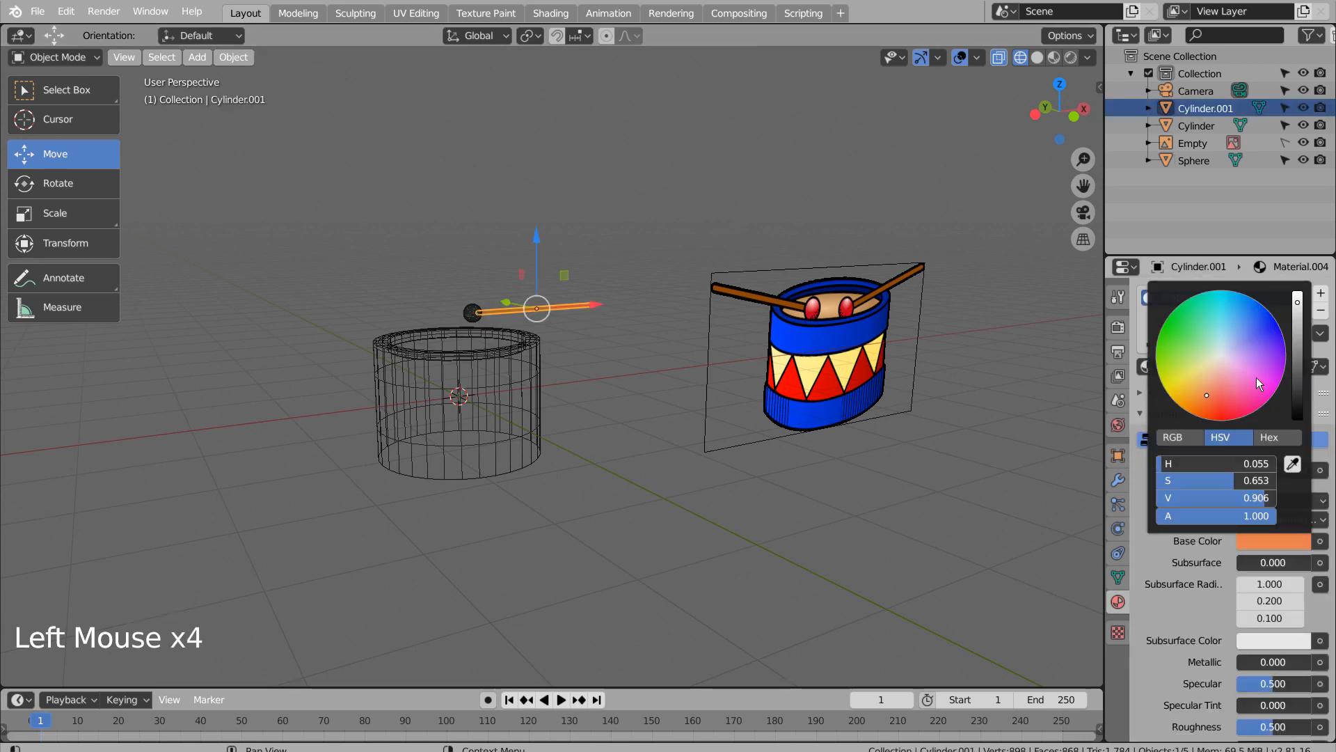
{"action": "left_click", "coordinate": [1296, 359]}
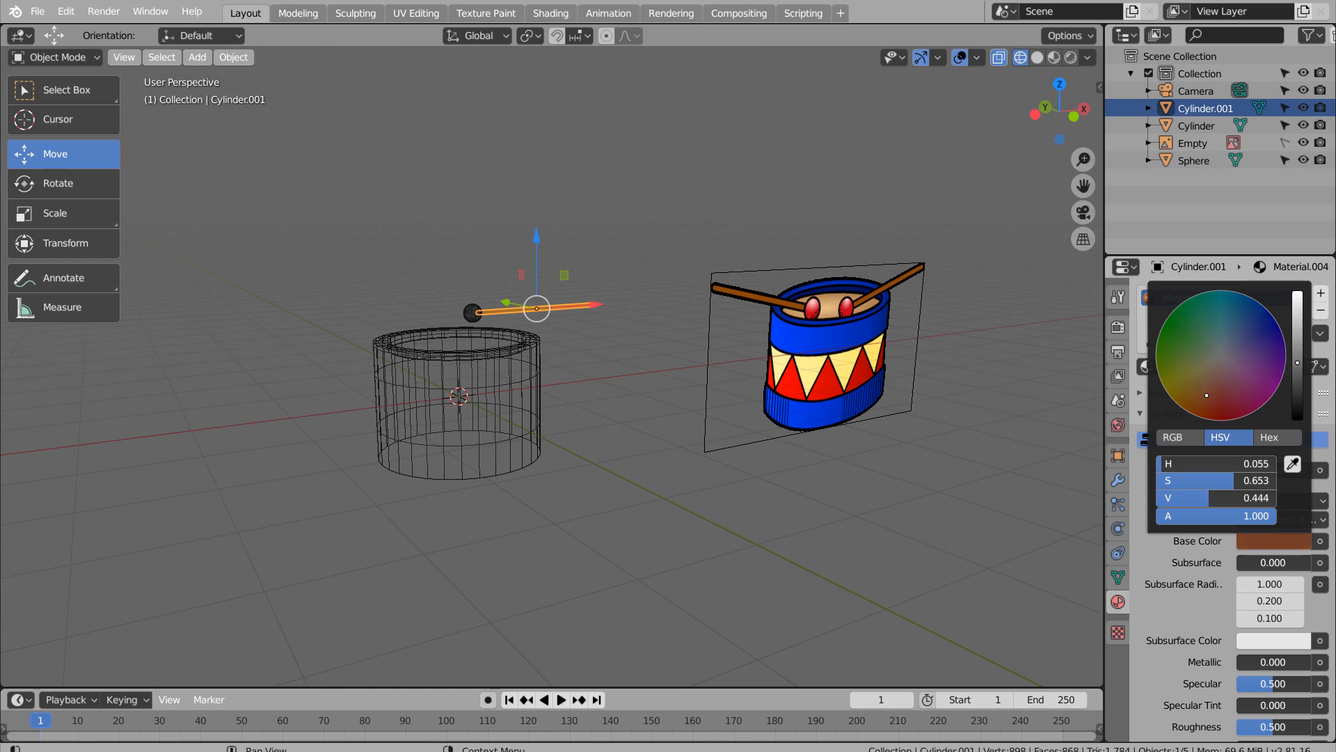
Step: Give the sphere a new material with an orange base color of H 0.078, S 0.648, V 0.906
{"action": "left_click", "coordinate": [476, 309]}
{"action": "left_click", "coordinate": [474, 312]}
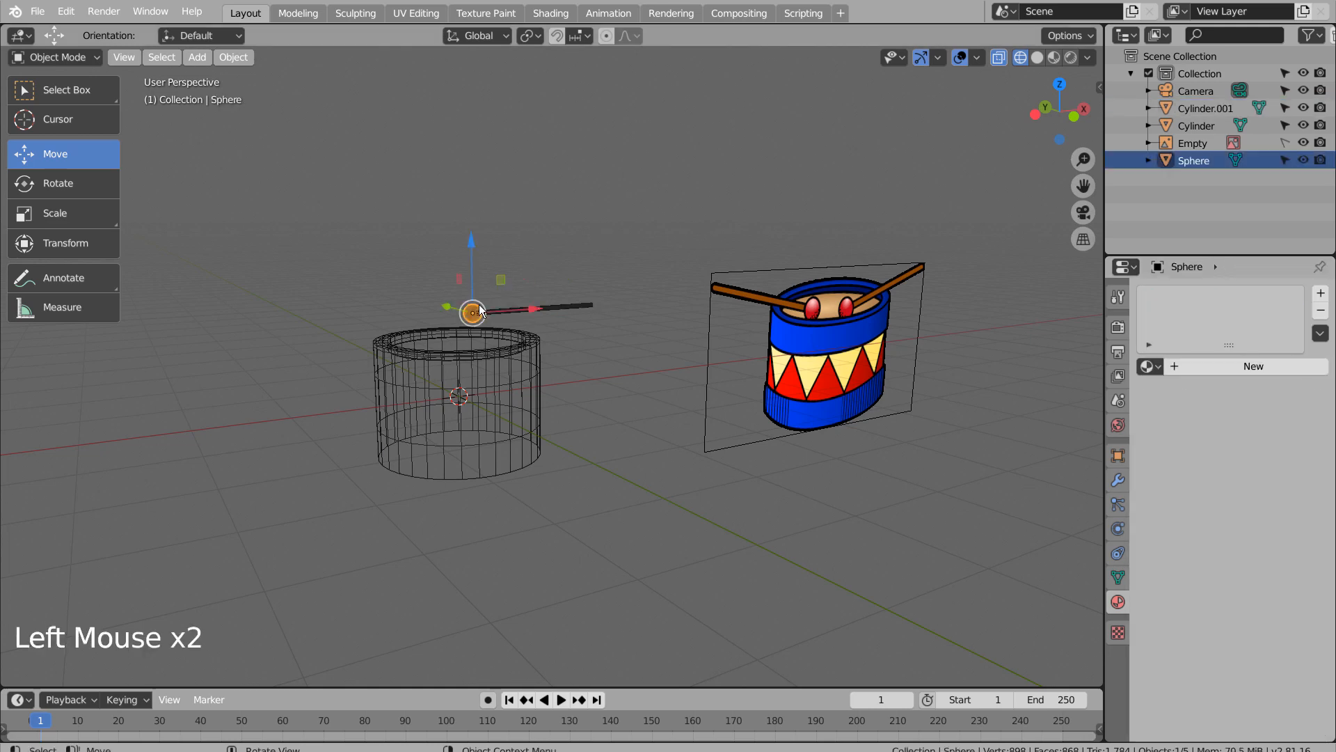
{"action": "left_click", "coordinate": [1256, 366]}
{"action": "left_click", "coordinate": [1274, 541]}
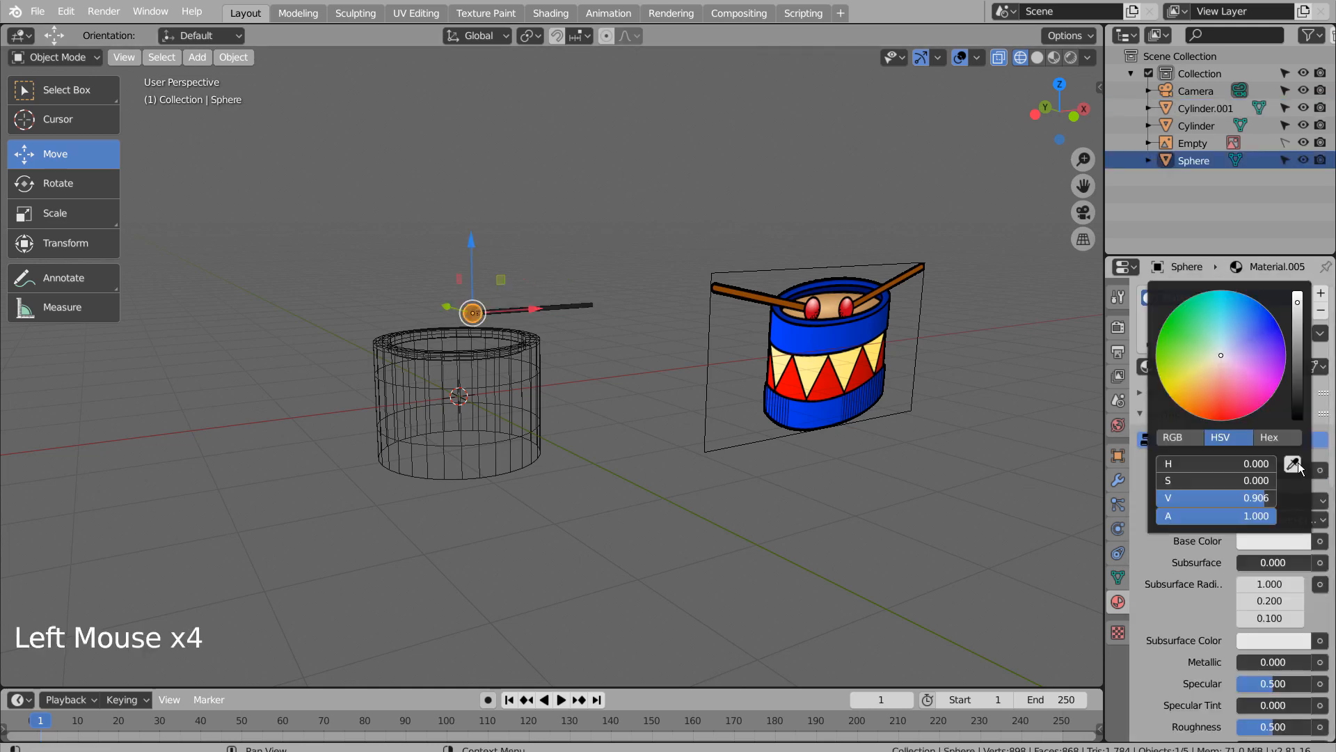
{"action": "left_click", "coordinate": [1201, 391]}
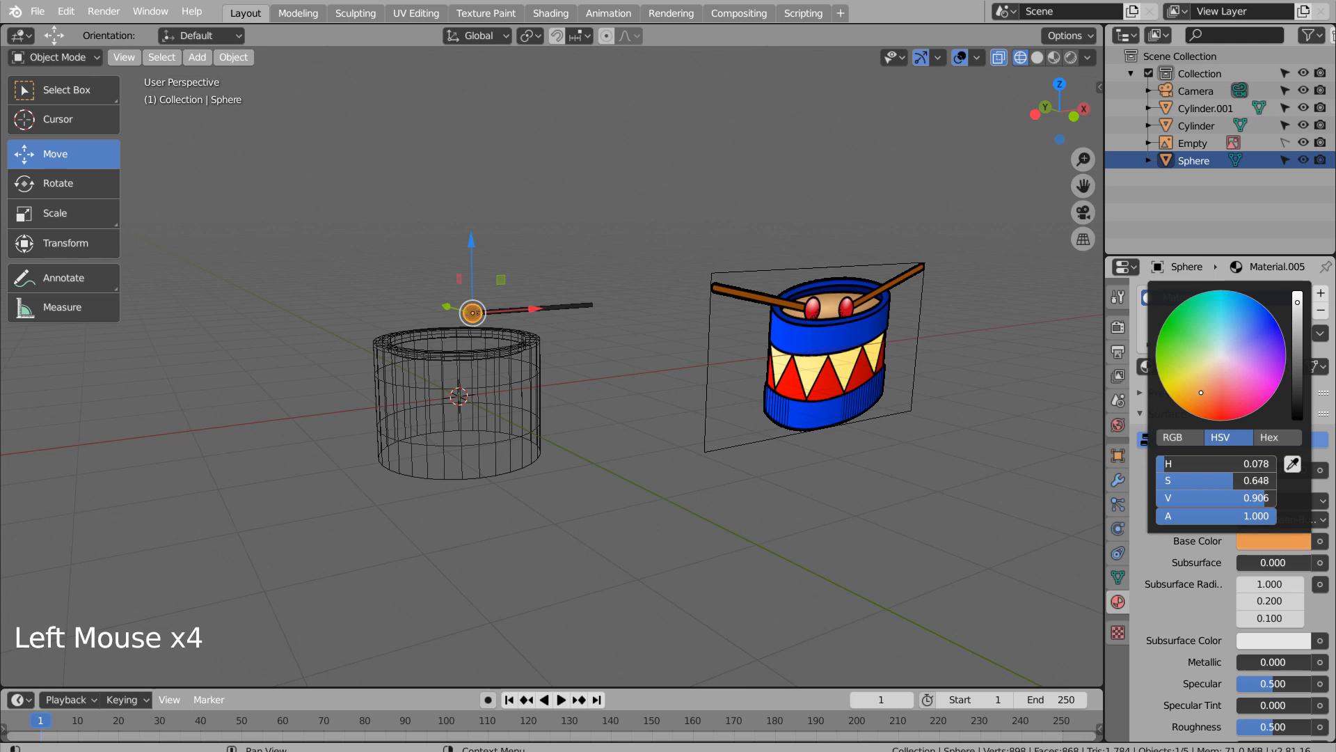
{"action": "left_click", "coordinate": [591, 364]}
Step: Join the rod and the sphere into a single drumstick object
{"action": "left_click", "coordinate": [514, 310]}
{"action": "left_click", "coordinate": [476, 313], "text": "shift"}
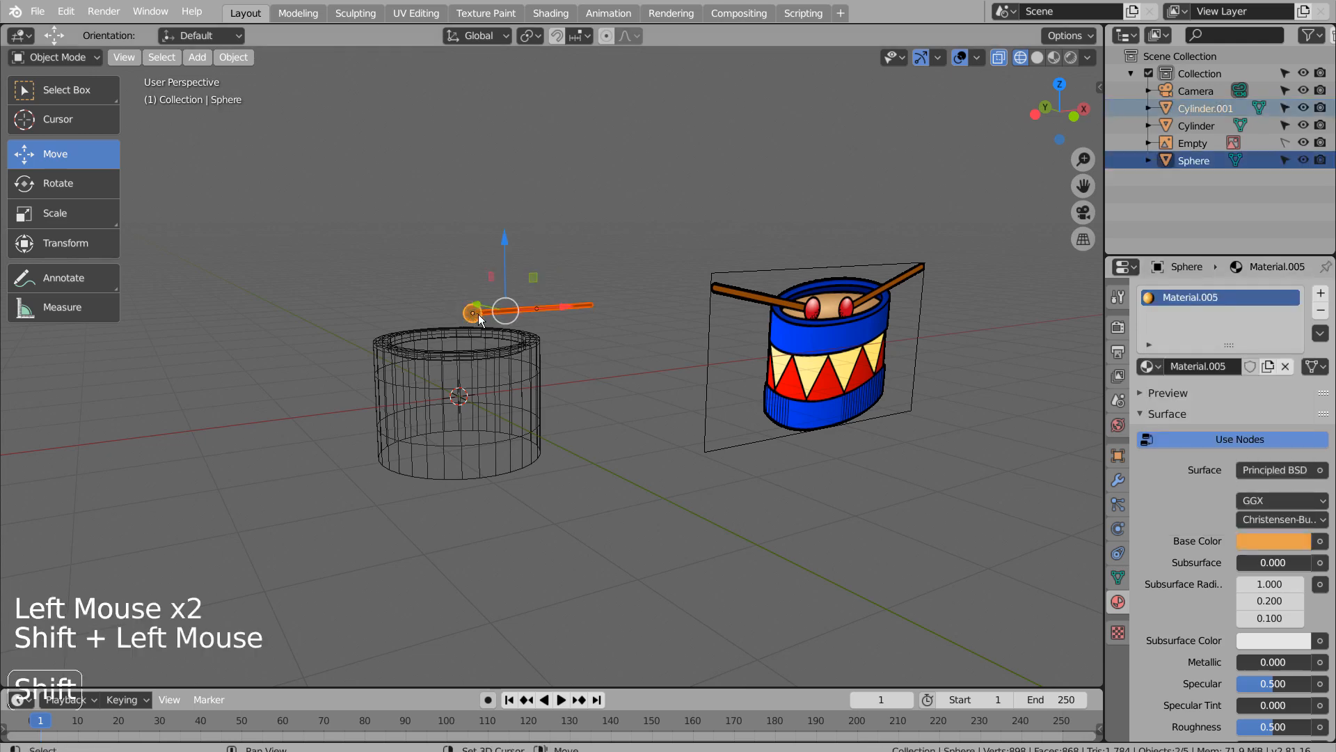
{"action": "key", "text": "ctrl+j"}
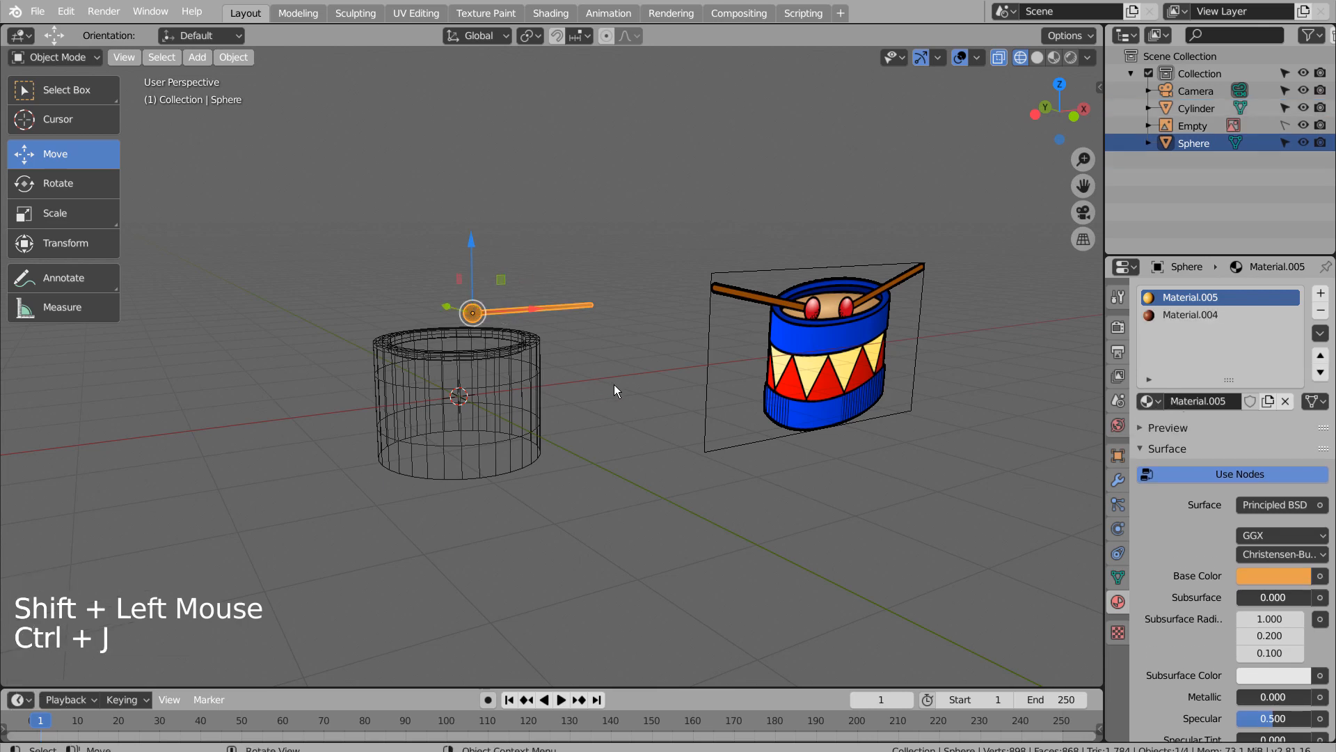
Step: In top view, duplicate the drumstick, rotate the copy 180°, and move it along negative X so the two heads separate
{"action": "key", "text": "KP_7"}
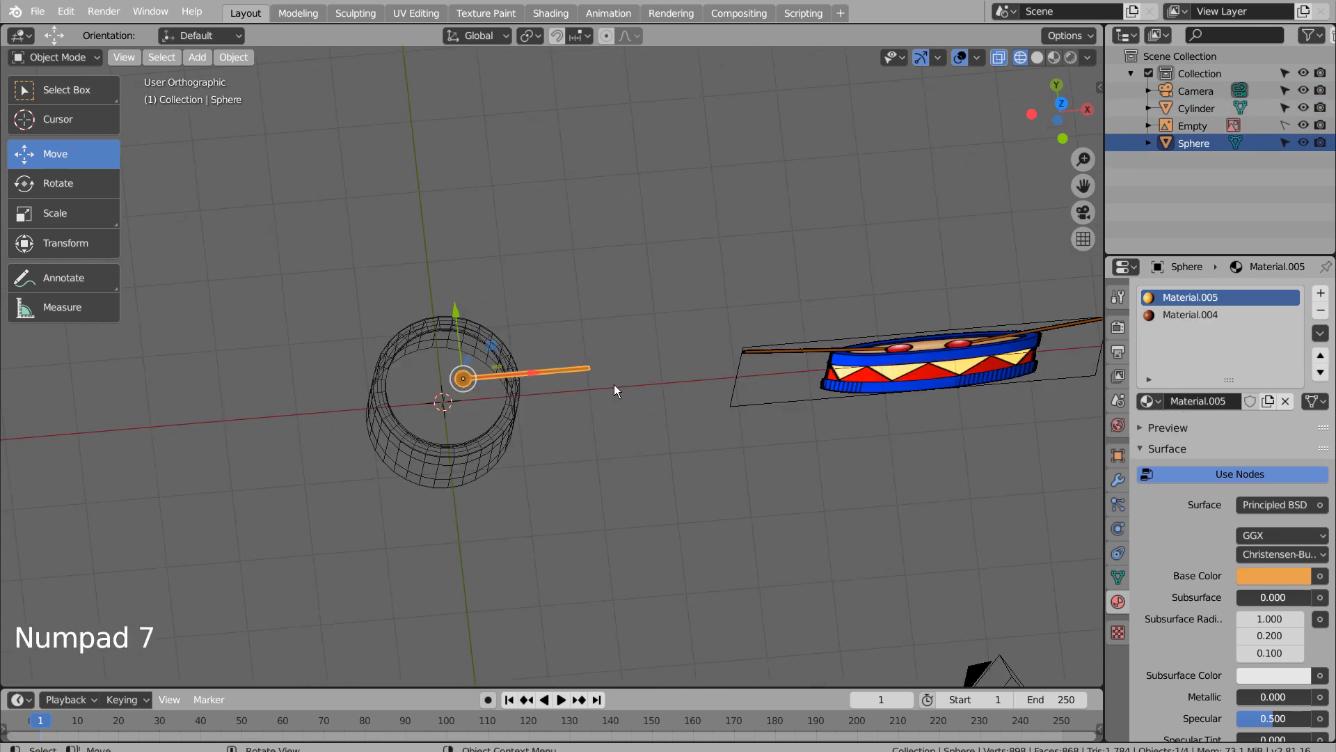
{"action": "key", "text": "shift+d"}
{"action": "key", "text": "r"}
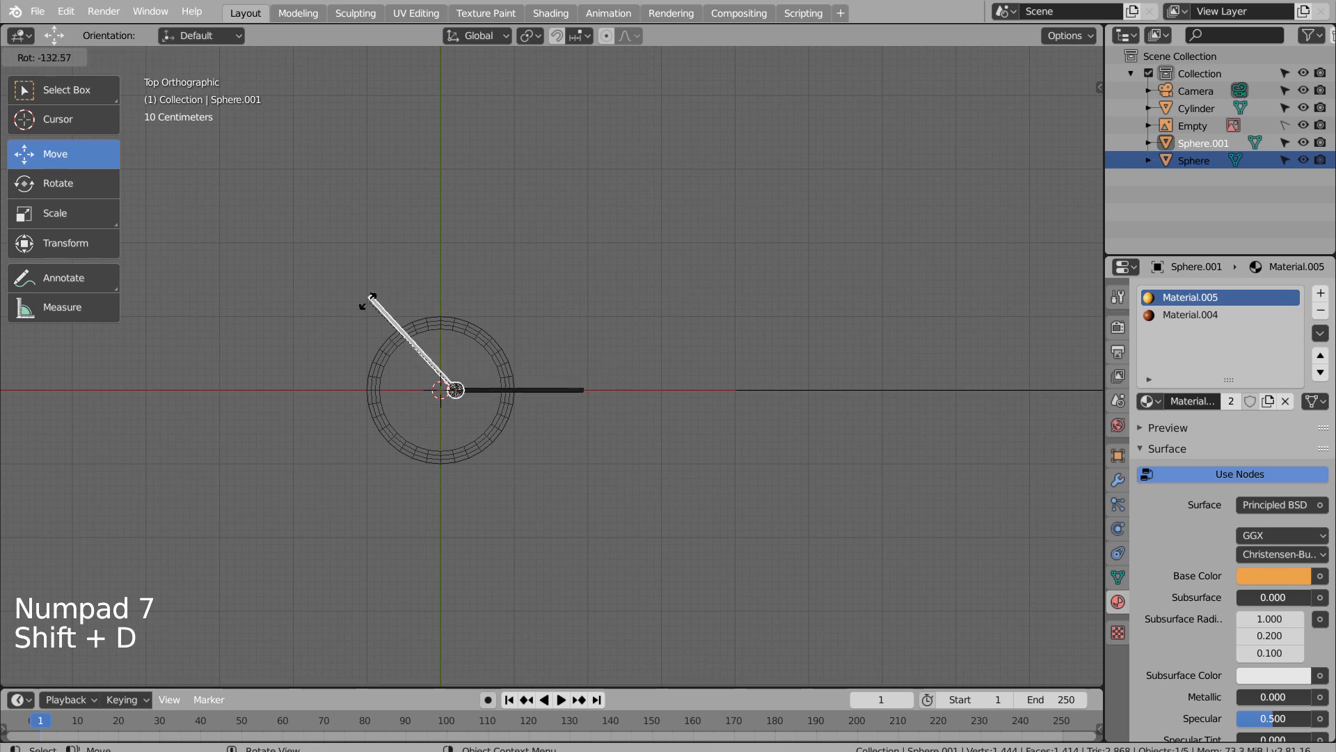
{"action": "left_click", "coordinate": [286, 400], "text": "ctrl"}
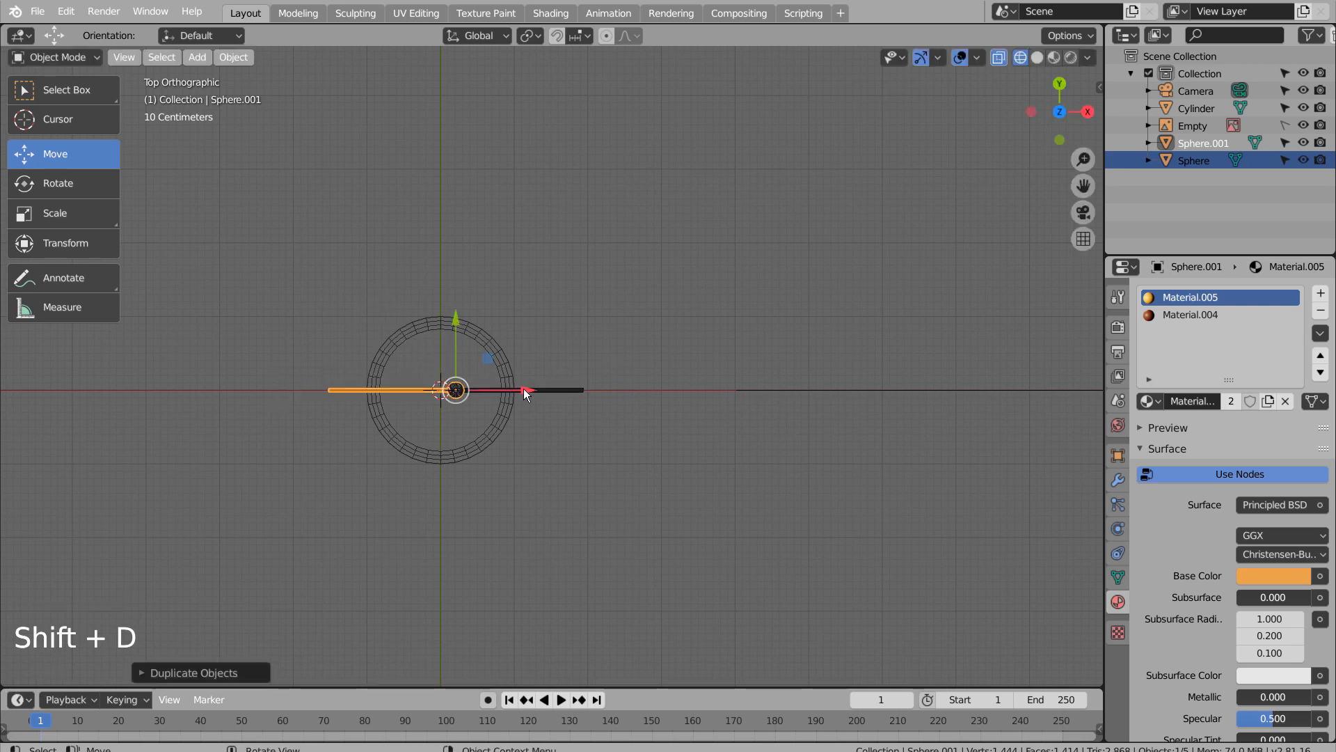
{"action": "left_click_drag", "start_coordinate": [524, 391], "coordinate": [480, 391]}
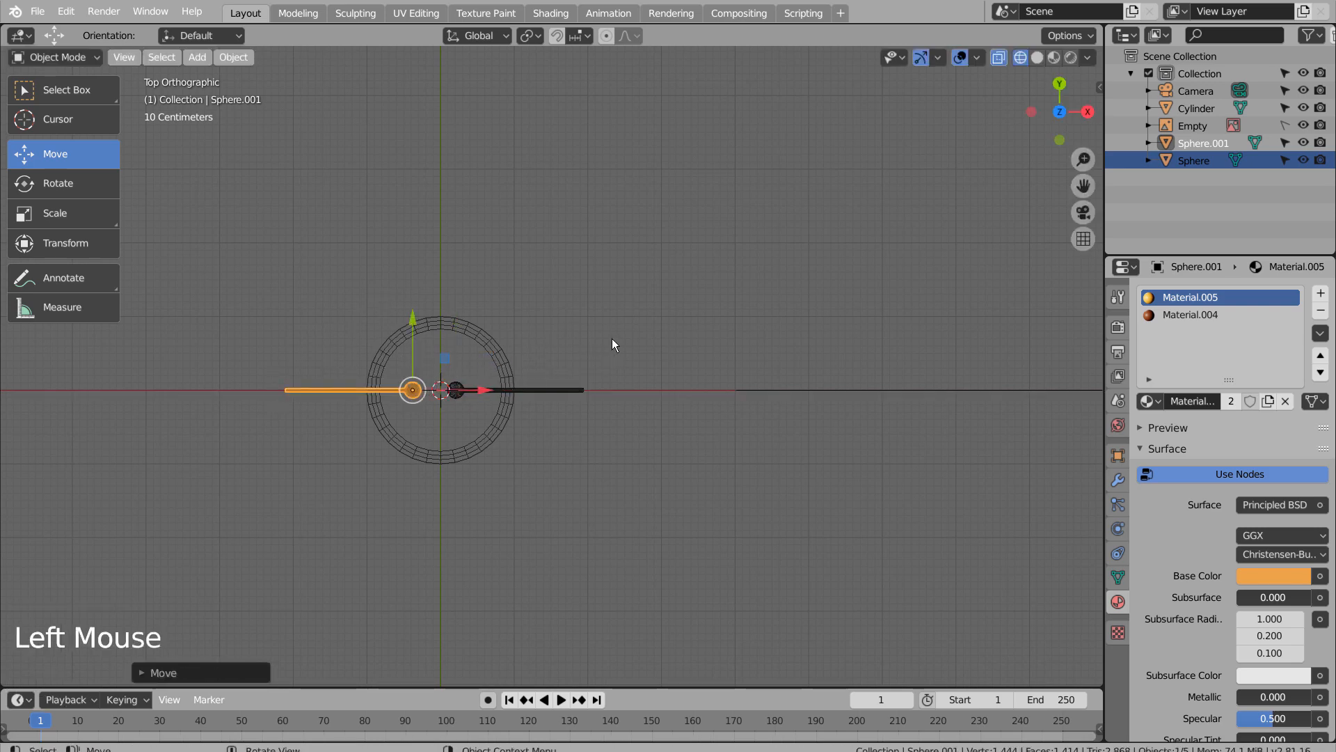
Step: In top view, rotate both drumsticks so their rods angle back into a V, turning the +X drumstick by about -33°
{"action": "key", "text": "r"}
{"action": "left_click", "coordinate": [687, 501]}
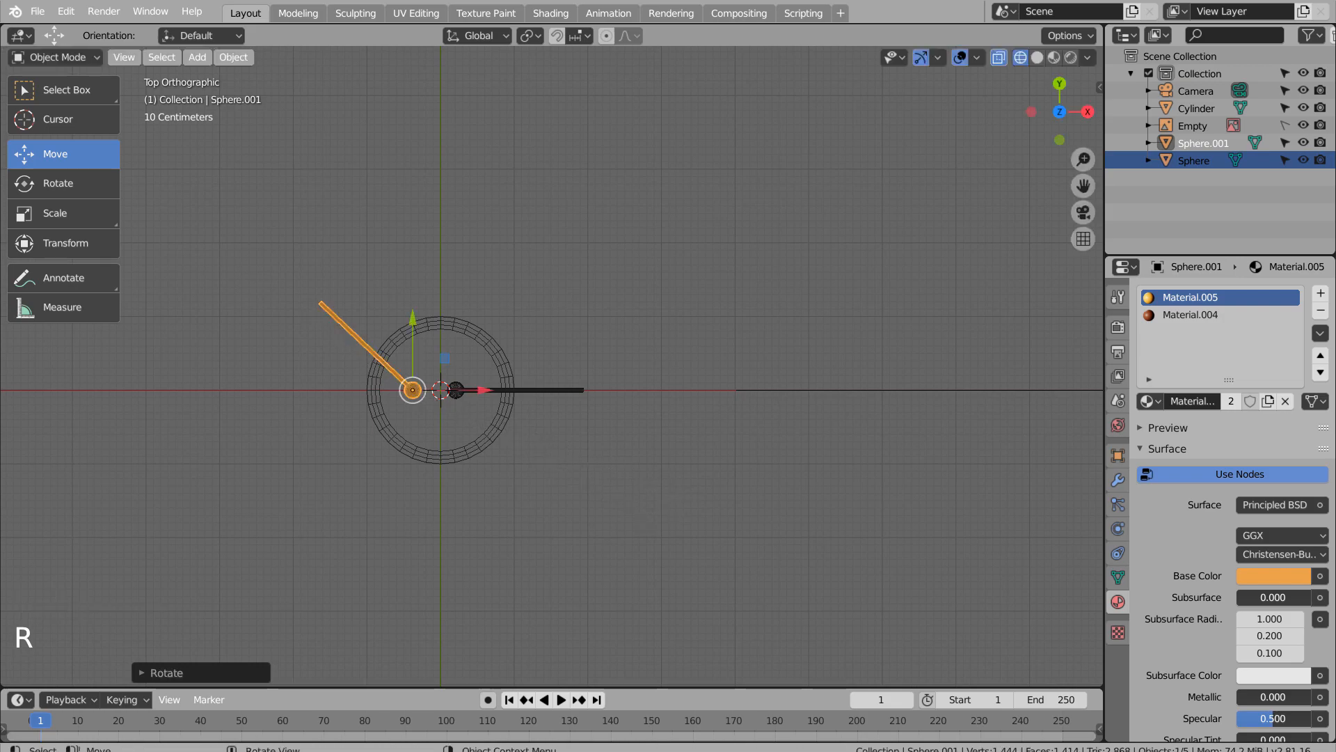
{"action": "left_click", "coordinate": [562, 400]}
{"action": "key", "text": "r"}
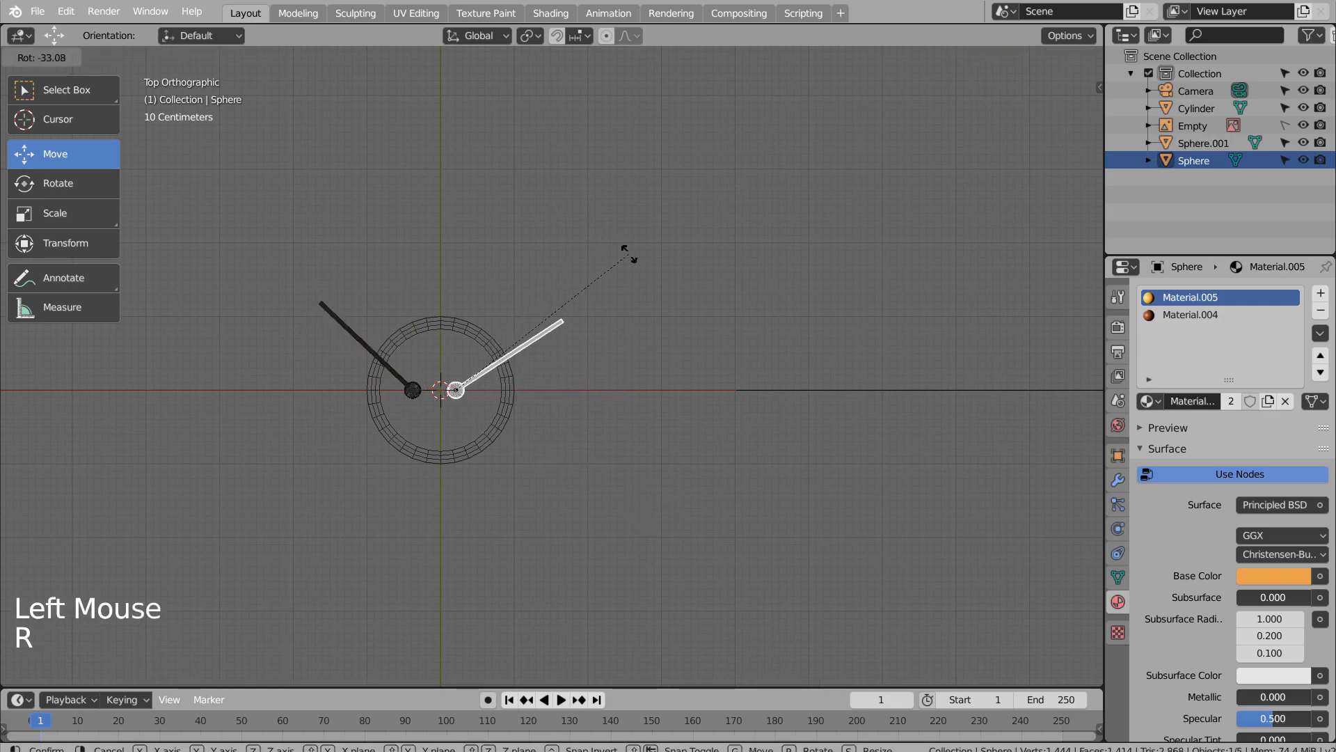
{"action": "left_click", "coordinate": [629, 254]}
Step: Tilt the +X drumstick by about -19°, lower it along Z onto the drumhead, and tilt it back about 16°
{"action": "middle_click_drag", "start_coordinate": [631, 255], "coordinate": [578, 302]}
{"action": "key", "text": "r"}
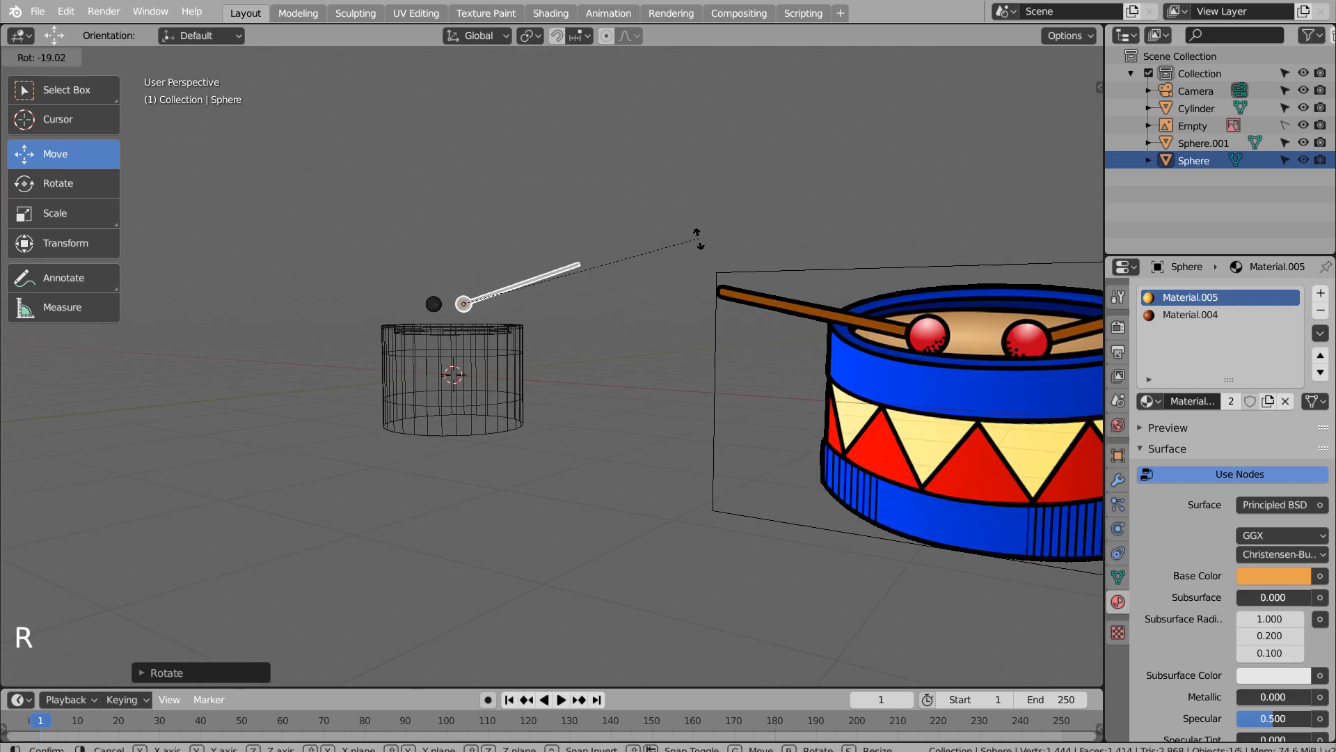
{"action": "left_click", "coordinate": [697, 239]}
{"action": "left_click_drag", "start_coordinate": [471, 240], "coordinate": [466, 258]}
{"action": "key", "text": "r"}
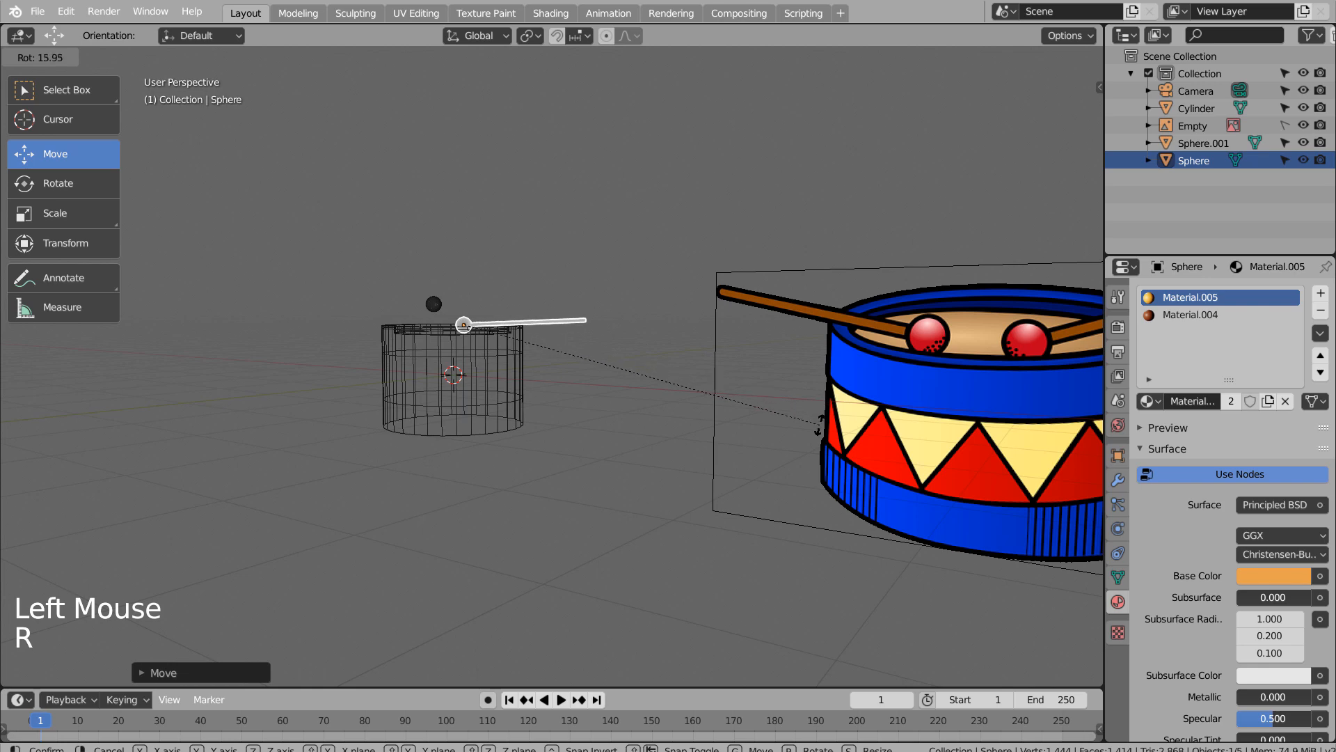
{"action": "left_click", "coordinate": [819, 421]}
Step: Tilt the other drumstick, lower it along Z onto the drumhead, and rotate it by about -5° to raise its rod end
{"action": "middle_click_drag", "start_coordinate": [555, 369], "coordinate": [690, 345]}
{"action": "left_click", "coordinate": [412, 325]}
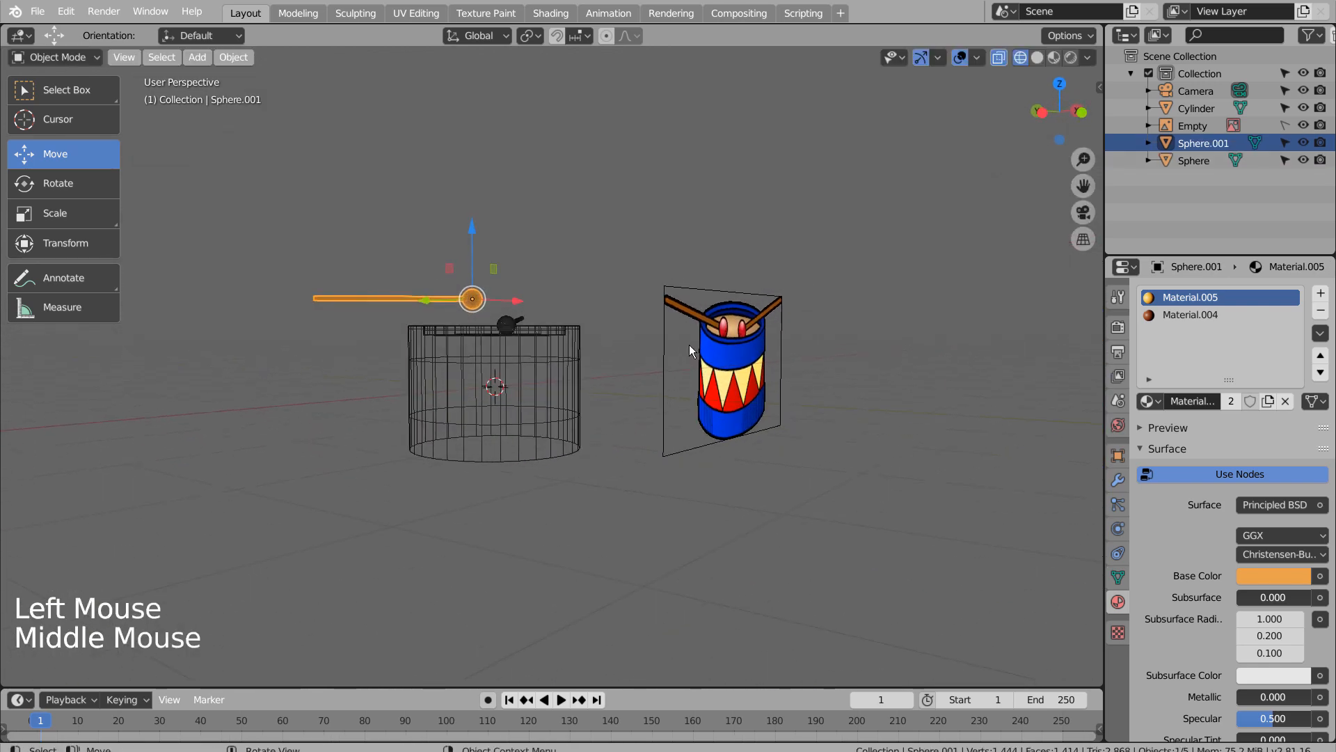
{"action": "key", "text": "r"}
{"action": "left_click", "coordinate": [614, 351]}
{"action": "left_click_drag", "start_coordinate": [470, 240], "coordinate": [467, 265]}
{"action": "key", "text": "r"}
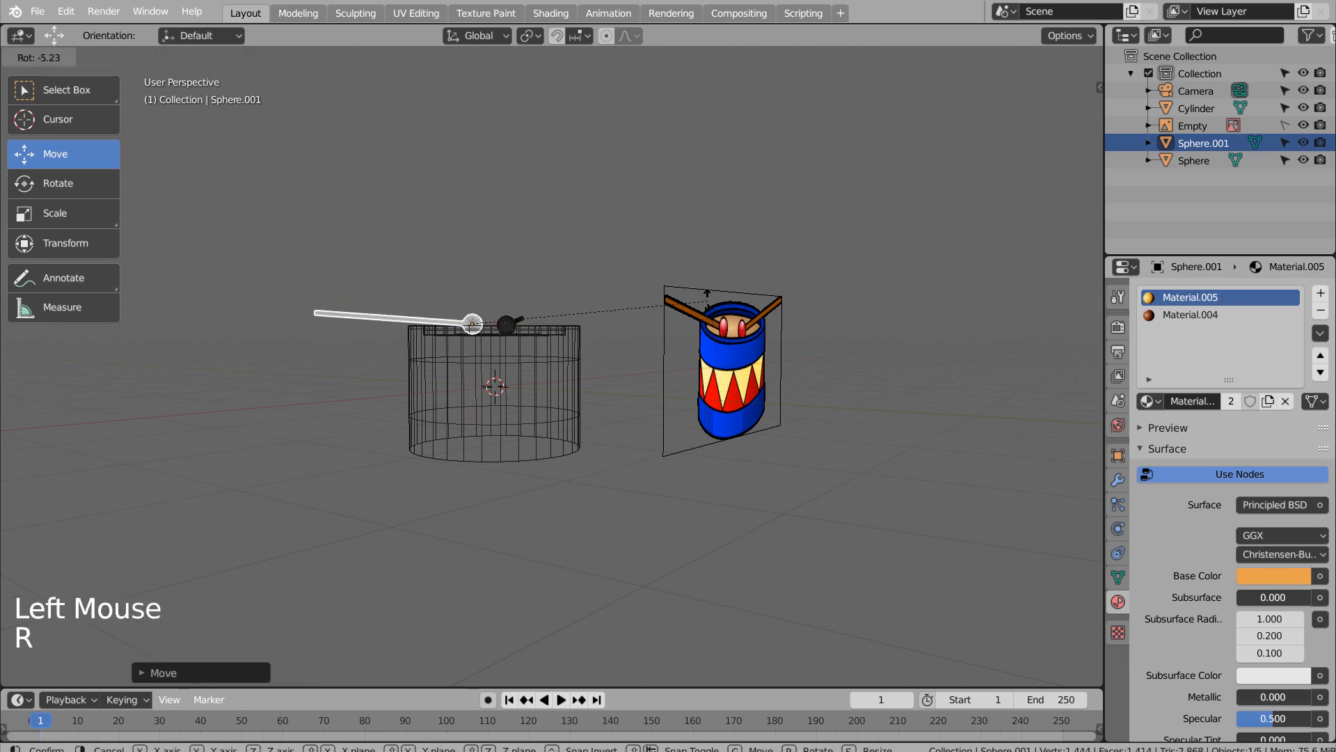
{"action": "left_click", "coordinate": [702, 286]}
Step: Return the viewport to material preview shading, deselect the drumstick, and check the drum from above
{"action": "middle_click_drag", "start_coordinate": [702, 286], "coordinate": [699, 377]}
{"action": "key", "text": "shift+z"}
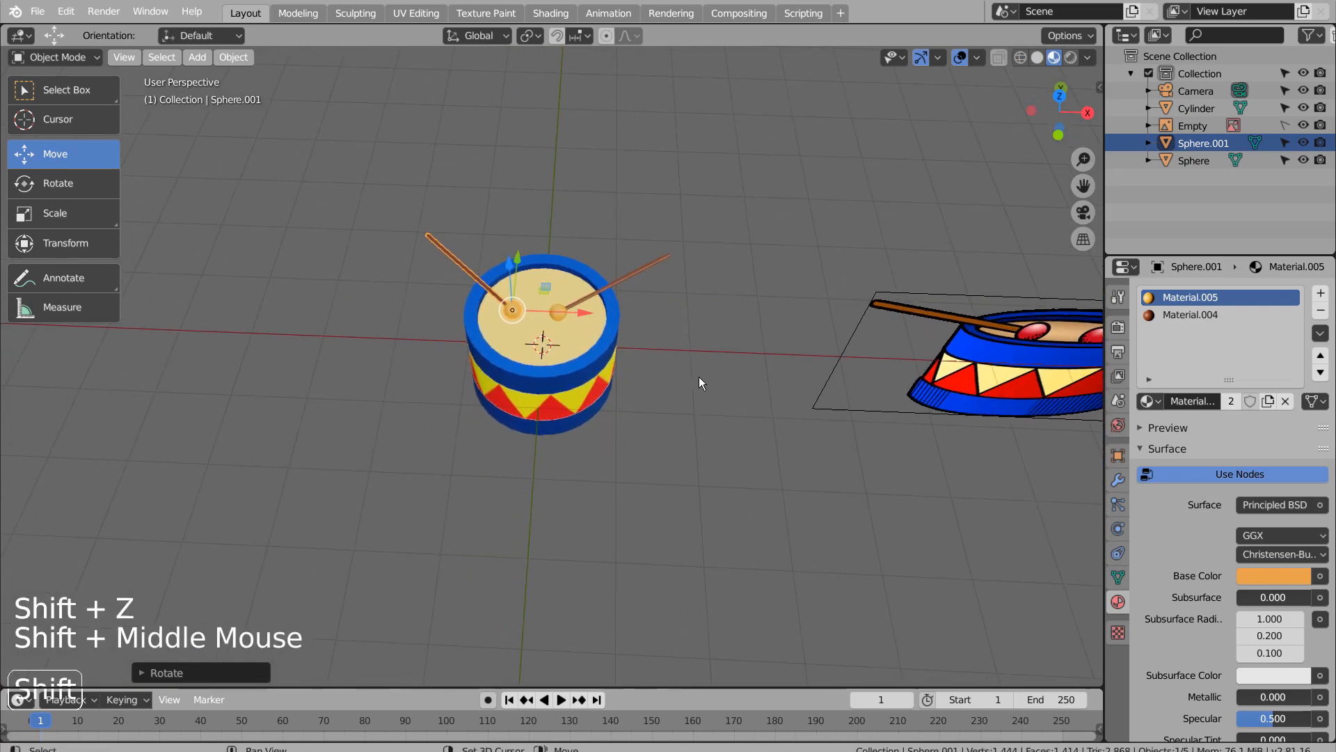
{"action": "left_click", "coordinate": [700, 436]}
{"action": "middle_click_drag", "start_coordinate": [700, 435], "coordinate": [714, 385]}
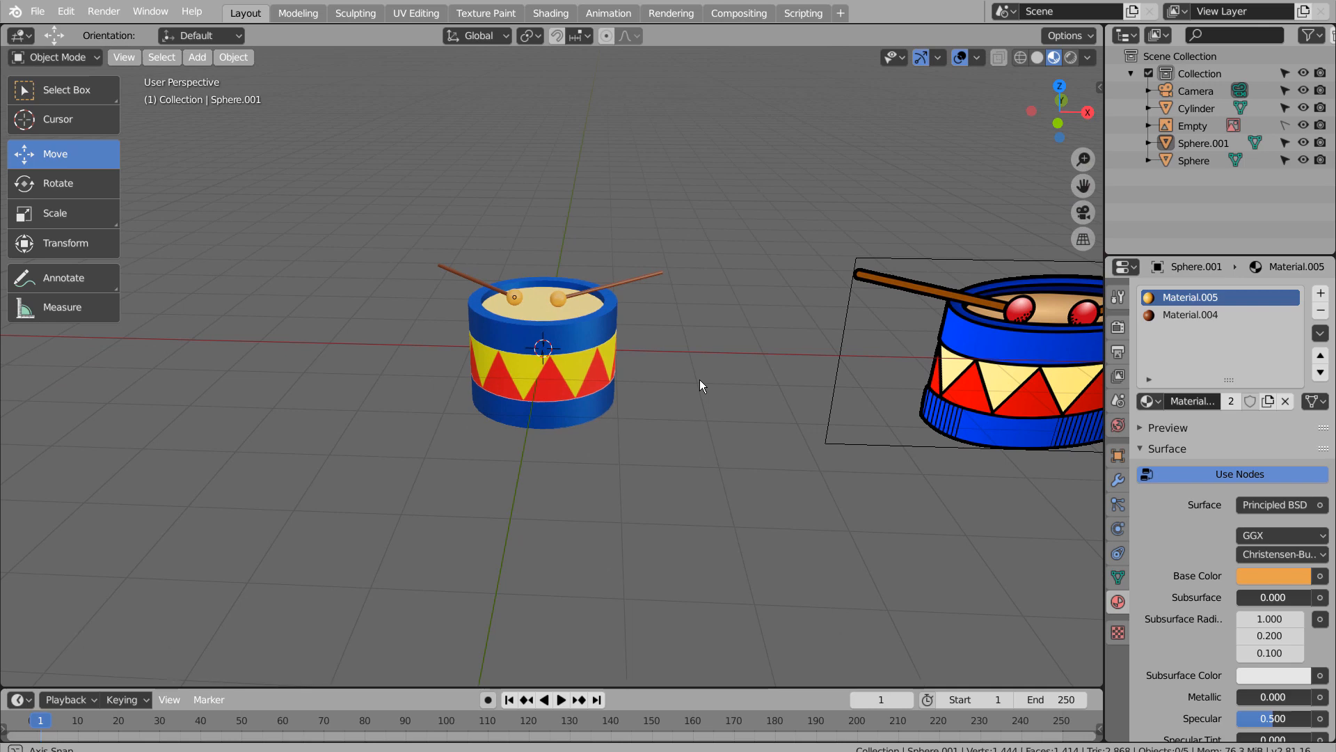
Step: Hide the reference image Empty in both the viewport and renders, and save the file
{"action": "middle_click_drag", "start_coordinate": [742, 519], "coordinate": [675, 529]}
{"action": "key", "text": "KP_1"}
{"action": "scroll", "coordinate": [739, 466], "scroll_direction": "down", "scroll_amount": 2}
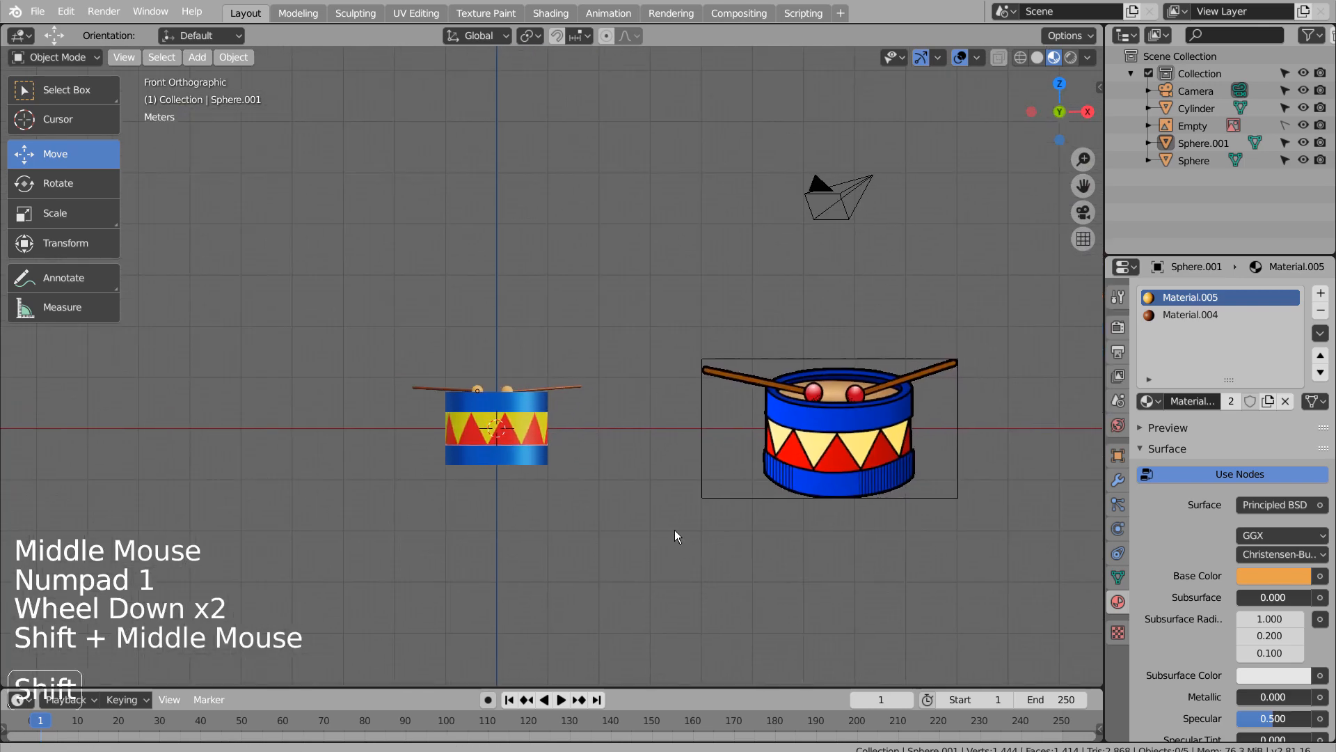
{"action": "left_click", "coordinate": [1303, 126]}
{"action": "left_click", "coordinate": [1320, 125]}
{"action": "left_click", "coordinate": [810, 362]}
{"action": "key", "text": "ctrl+s"}
Step: Align the camera to a slightly elevated view of the drum and fine-tune its framing with fly navigation
{"action": "middle_click_drag", "start_coordinate": [771, 374], "coordinate": [757, 431]}
{"action": "scroll", "coordinate": [686, 432], "scroll_direction": "up", "scroll_amount": 2}
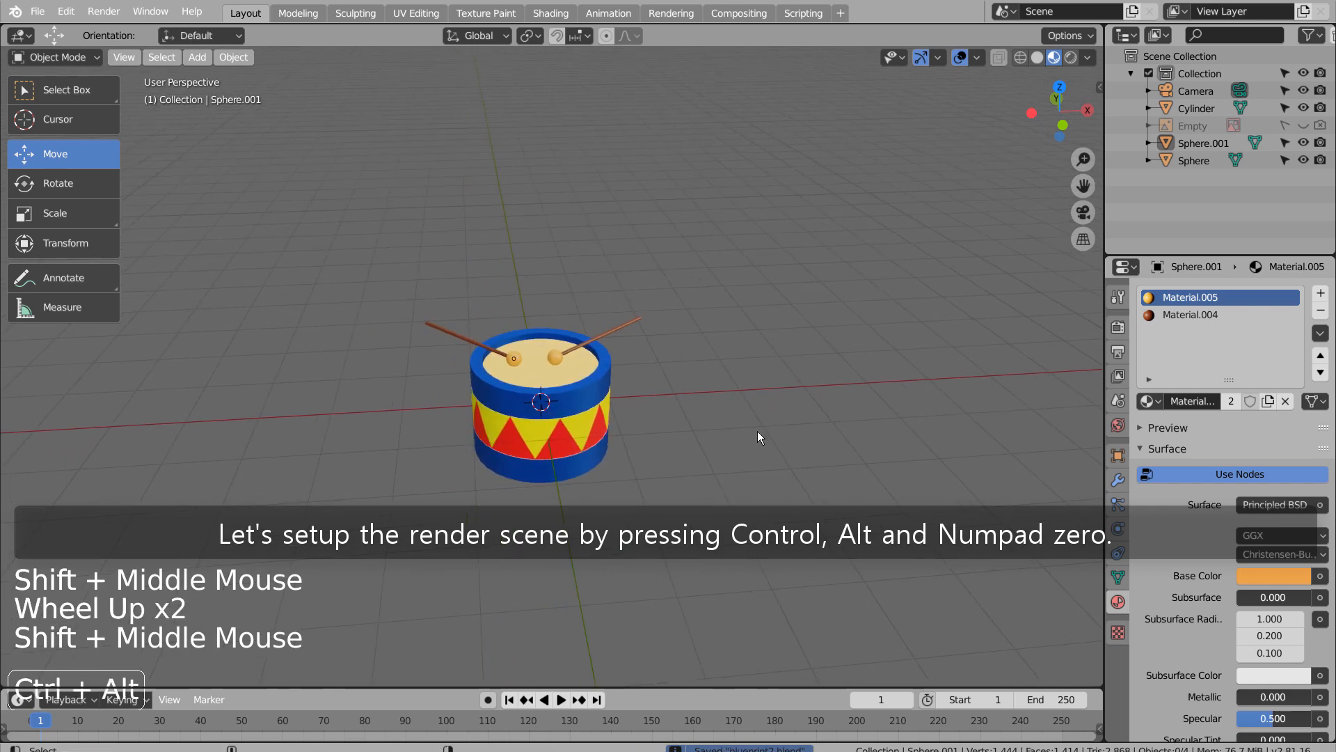
{"action": "key", "text": "ctrl+alt+KP_0"}
{"action": "key", "text": "shift+grave"}
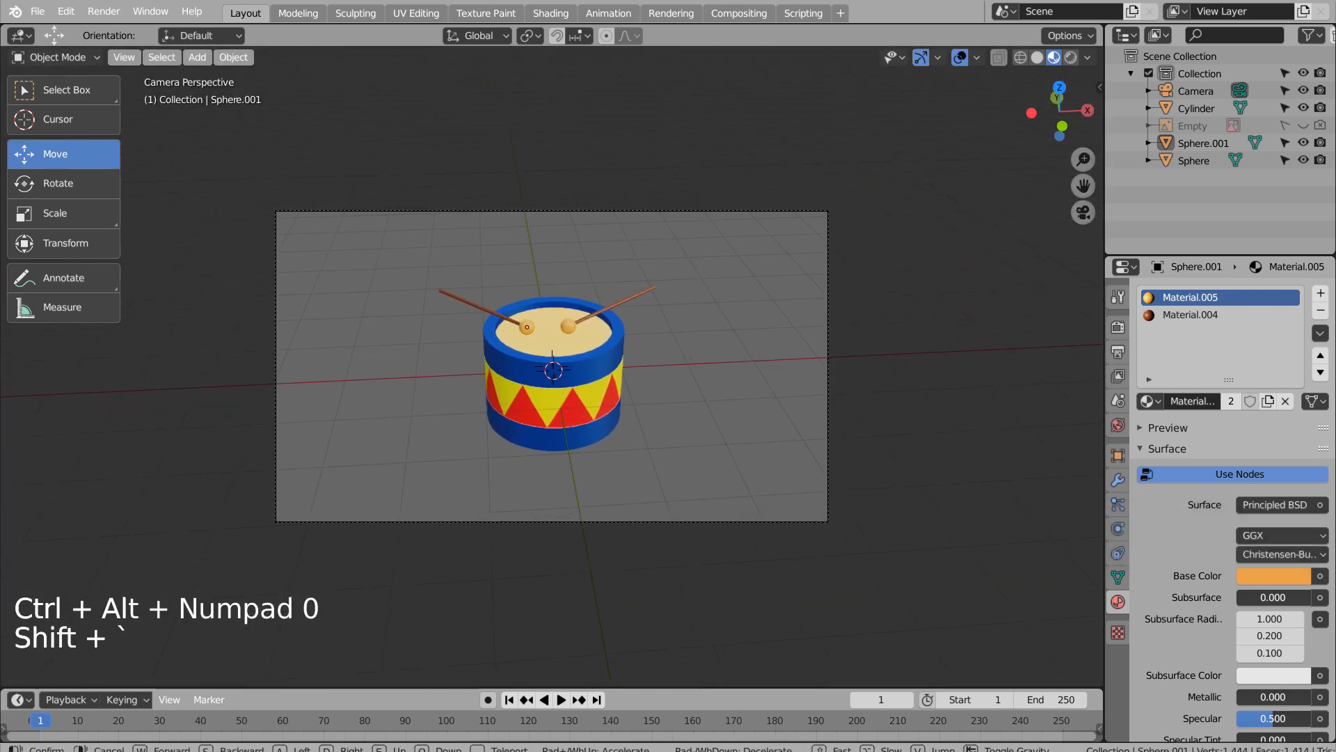
{"action": "left_click", "coordinate": [692, 423]}
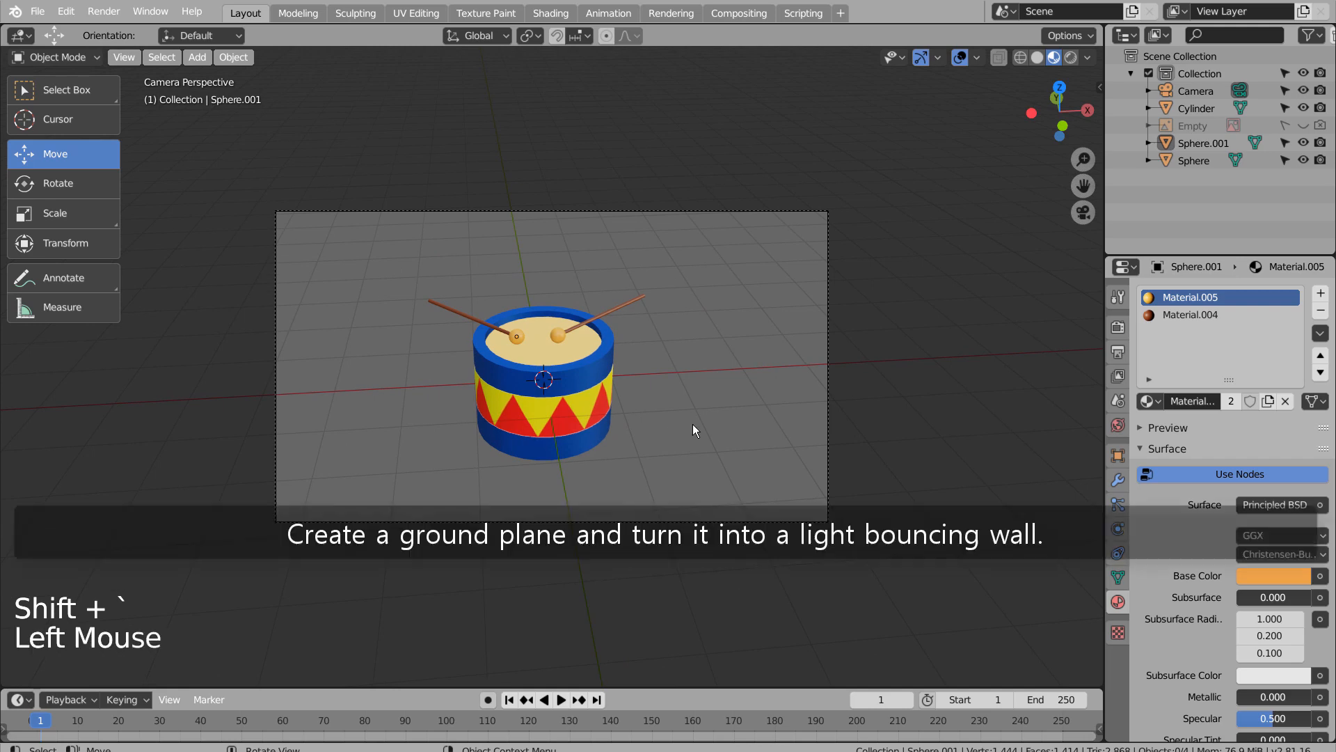
Step: Add a plane mesh and scale it up into a large ground surface that fills the camera frame
{"action": "key", "text": "shift+a"}
{"action": "mouse_move", "coordinate": [692, 424]}
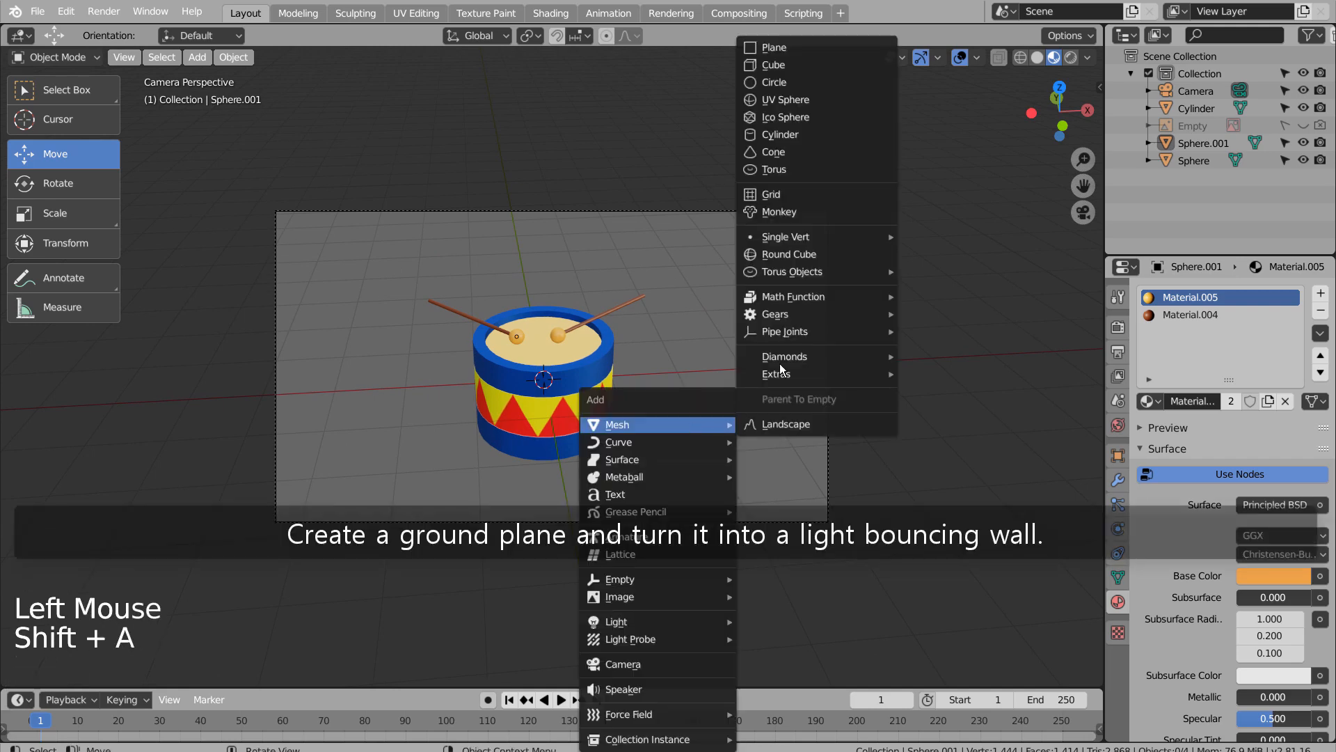
{"action": "left_click", "coordinate": [808, 46]}
{"action": "key", "text": "s"}
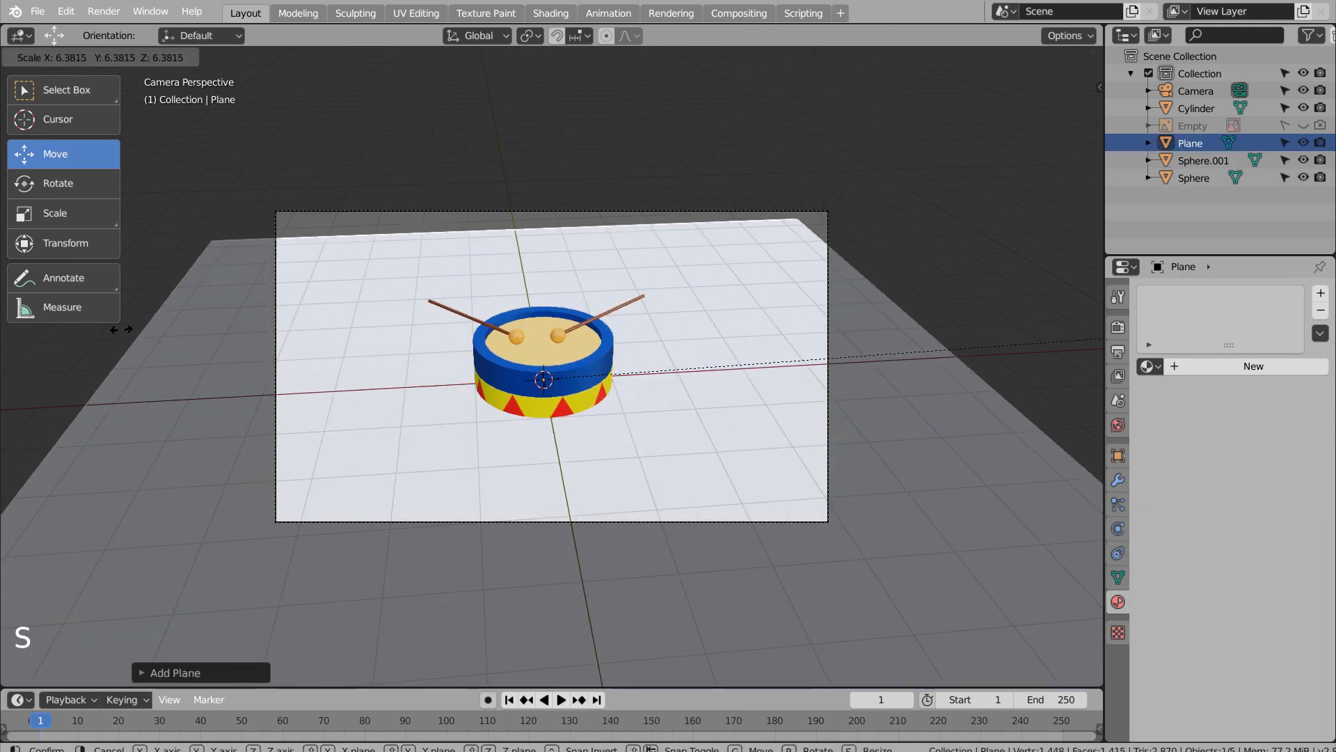
{"action": "left_click", "coordinate": [346, 306]}
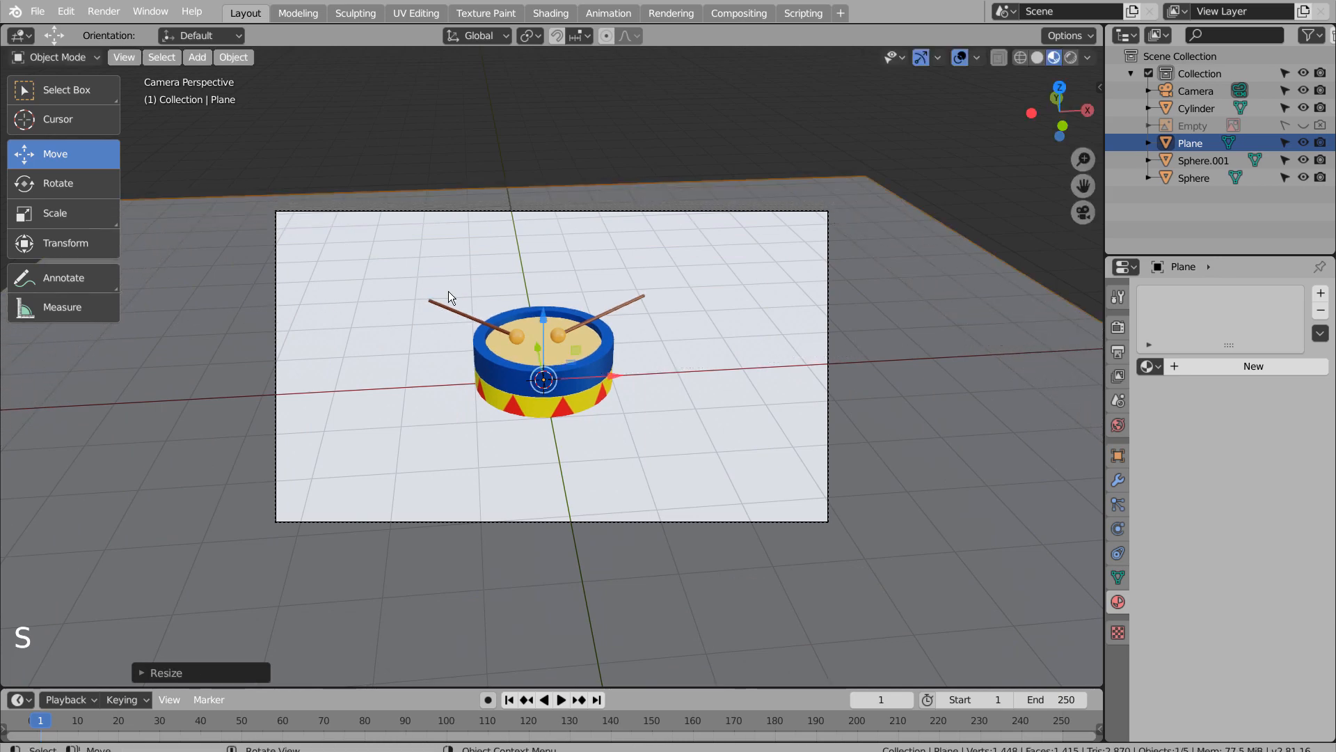
Step: In right view, lower the ground plane along Z to the bottom of the drum
{"action": "key", "text": "KP_3"}
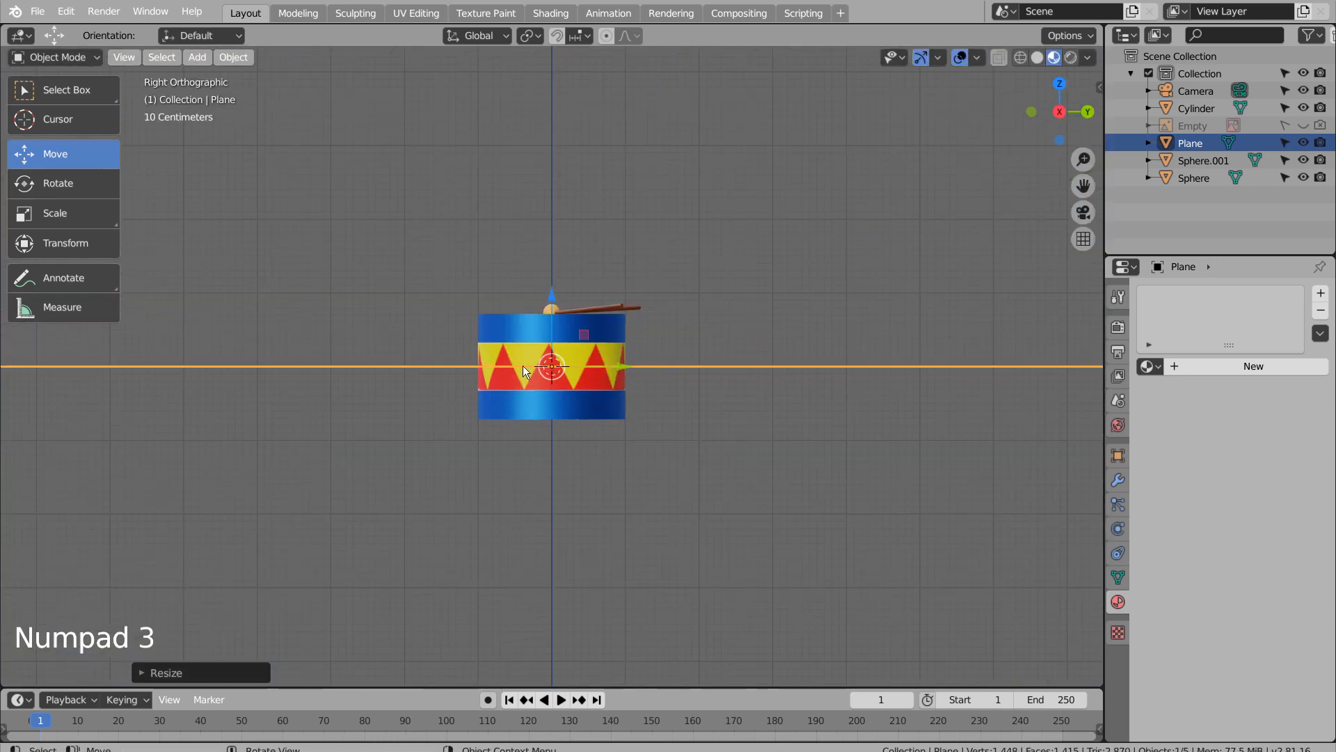
{"action": "left_click_drag", "start_coordinate": [553, 300], "coordinate": [598, 341]}
{"action": "middle_click_drag", "start_coordinate": [599, 341], "coordinate": [548, 273]}
{"action": "left_click", "coordinate": [754, 189]}
{"action": "middle_click_drag", "start_coordinate": [653, 231], "coordinate": [678, 245]}
{"action": "scroll", "coordinate": [678, 245], "scroll_direction": "up", "scroll_amount": 2}
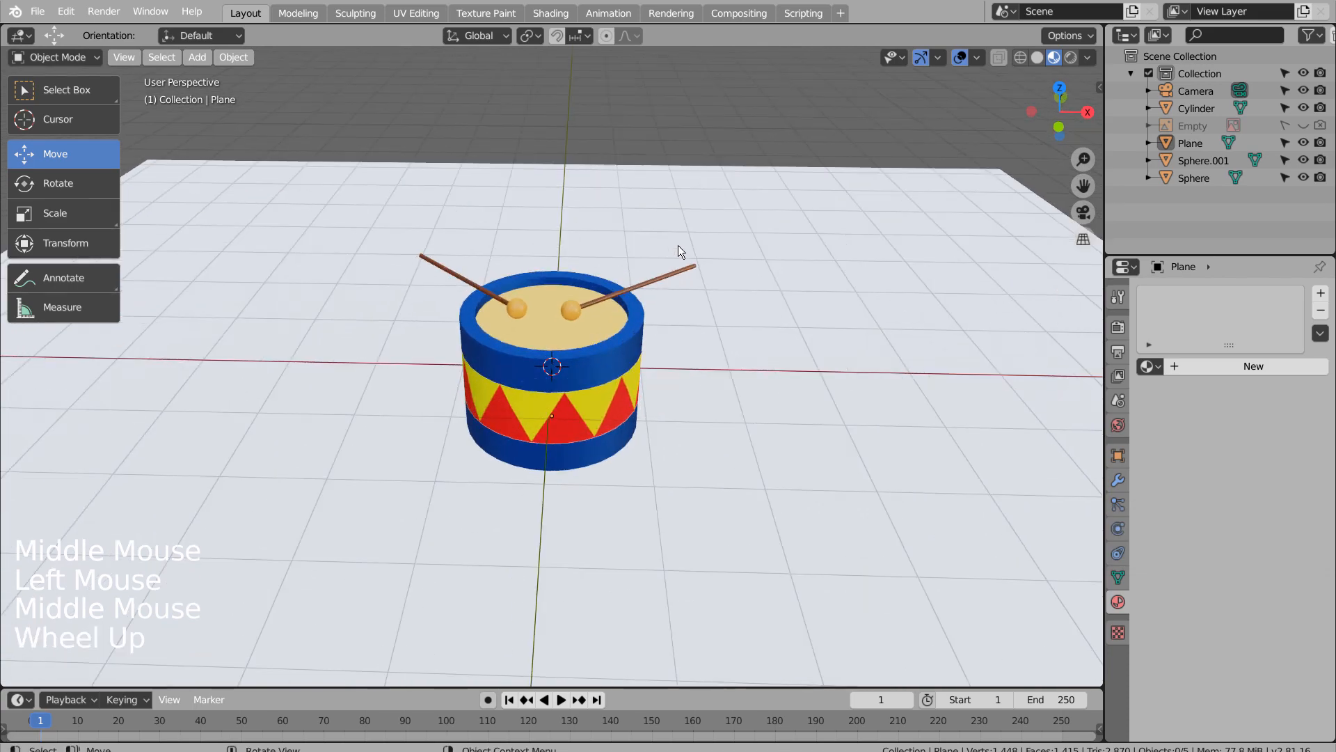
Step: In camera view, enlarge the ground plane until it covers the whole camera frame
{"action": "key", "text": "KP_0"}
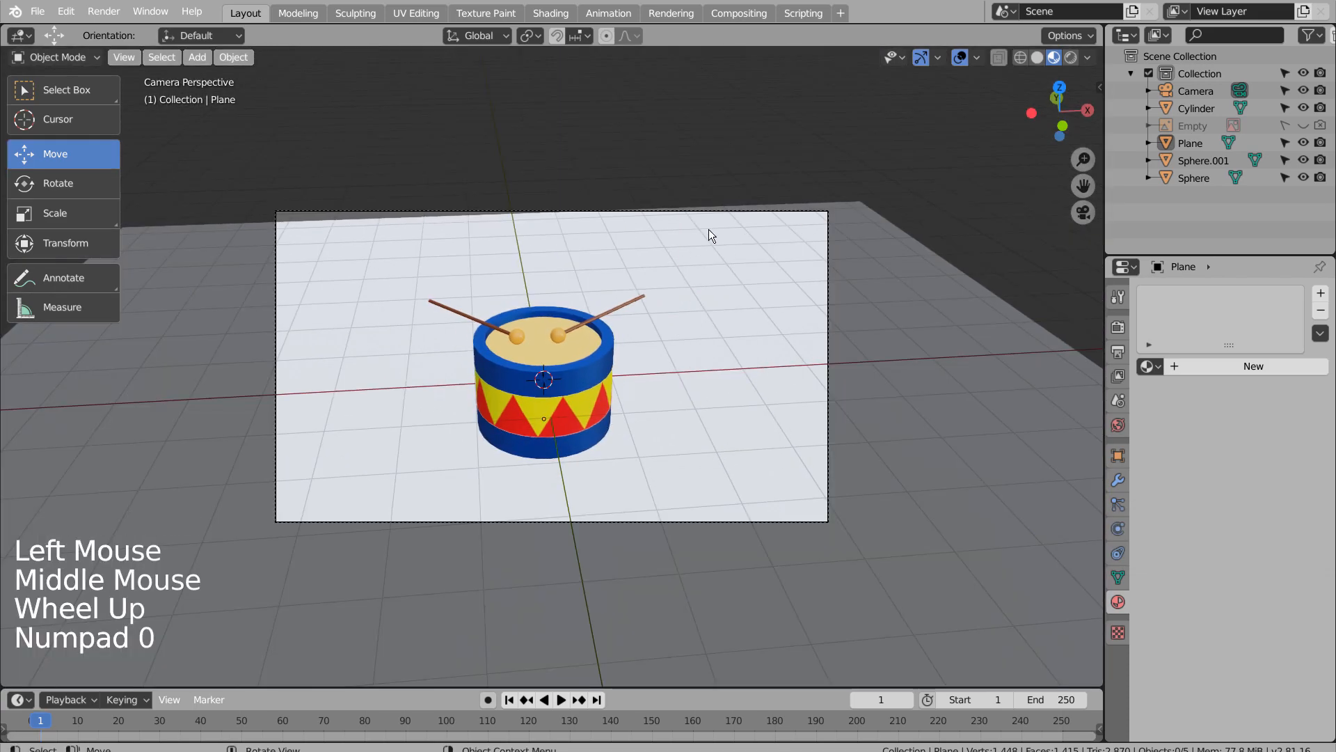
{"action": "left_click", "coordinate": [740, 241]}
{"action": "key", "text": "s"}
{"action": "left_click", "coordinate": [784, 238]}
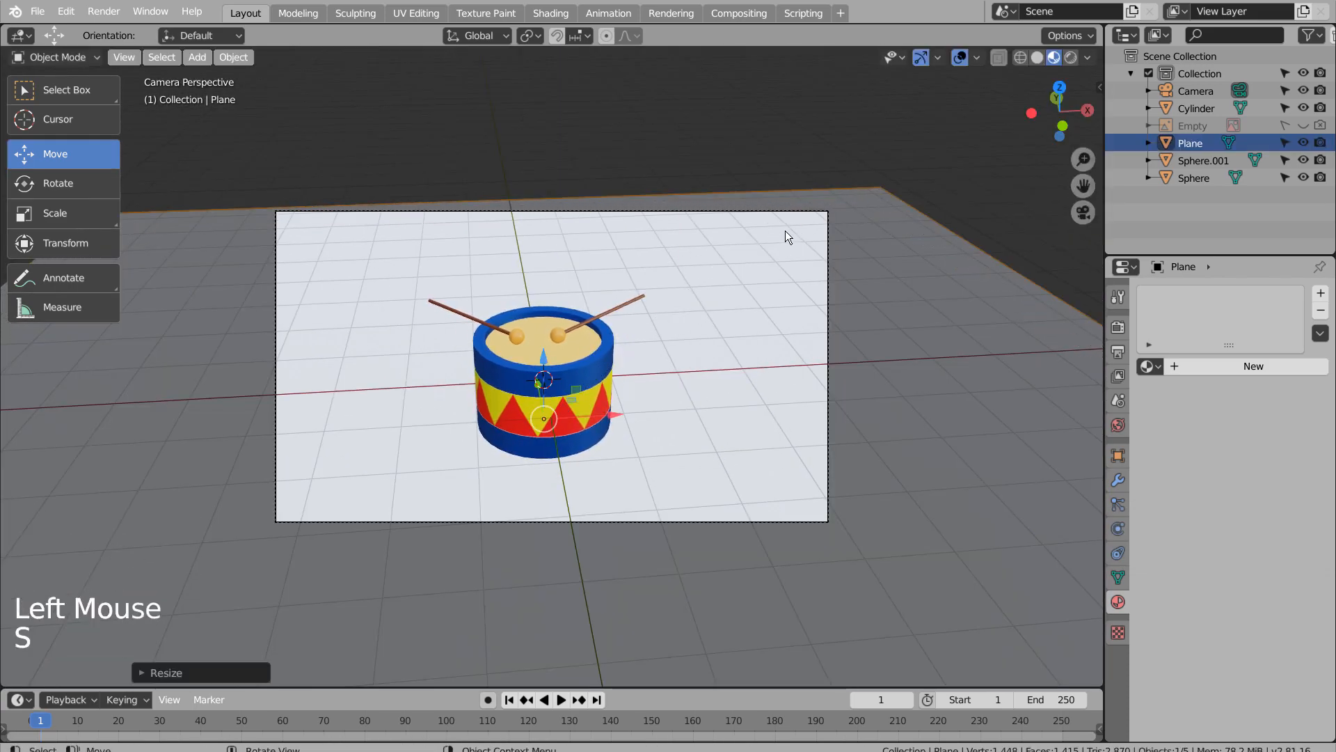
Step: Extrude the ground plane's back edge straight up along Z into a tall wall behind the drum
{"action": "key", "text": "Tab"}
{"action": "key", "text": "2"}
{"action": "left_click", "coordinate": [772, 260]}
{"action": "middle_click_drag", "start_coordinate": [772, 259], "coordinate": [749, 438]}
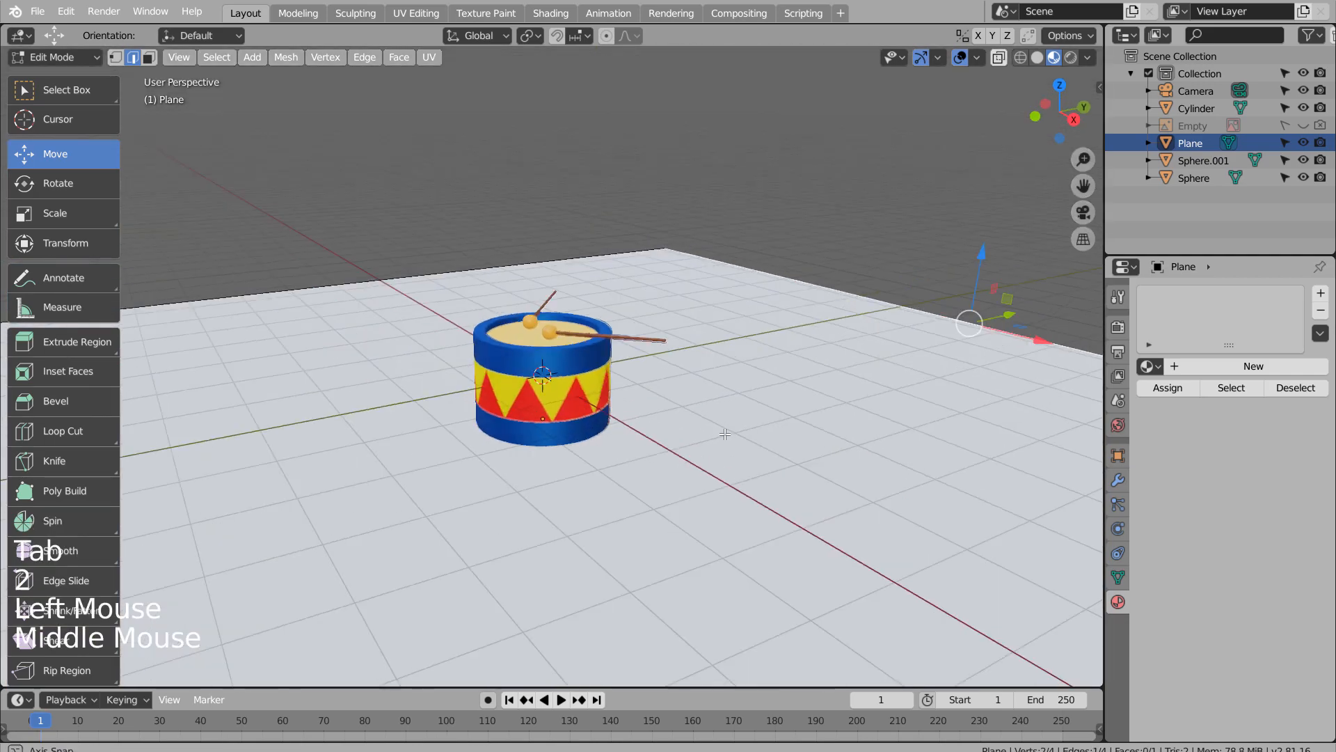
{"action": "scroll", "coordinate": [749, 438], "scroll_direction": "down", "scroll_amount": 5}
{"action": "key", "text": "e"}
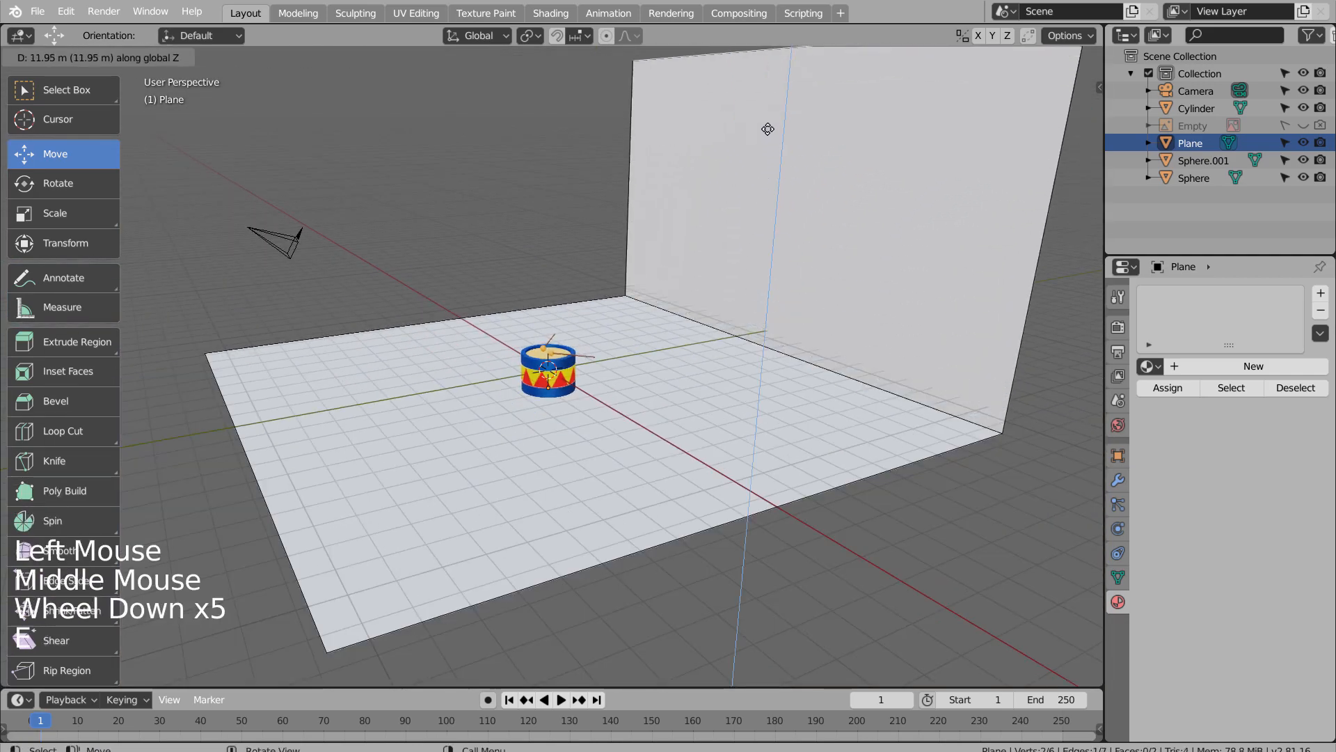
{"action": "left_click", "coordinate": [769, 98]}
Step: Extrude the wall's top edge forward into a ceiling over the drum, and its front edge down and outward into a slanted flap
{"action": "scroll", "coordinate": [776, 249], "scroll_direction": "down", "scroll_amount": 4}
{"action": "key", "text": "e"}
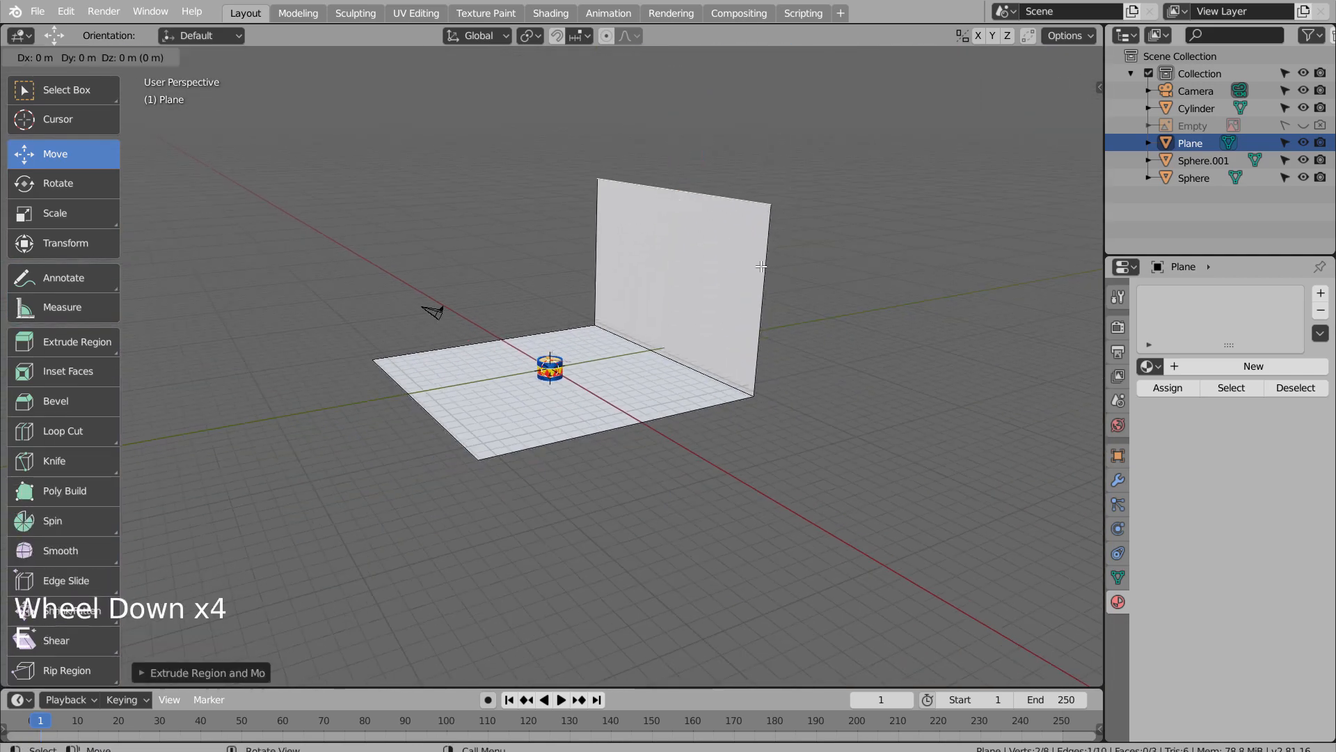
{"action": "left_click", "coordinate": [473, 277]}
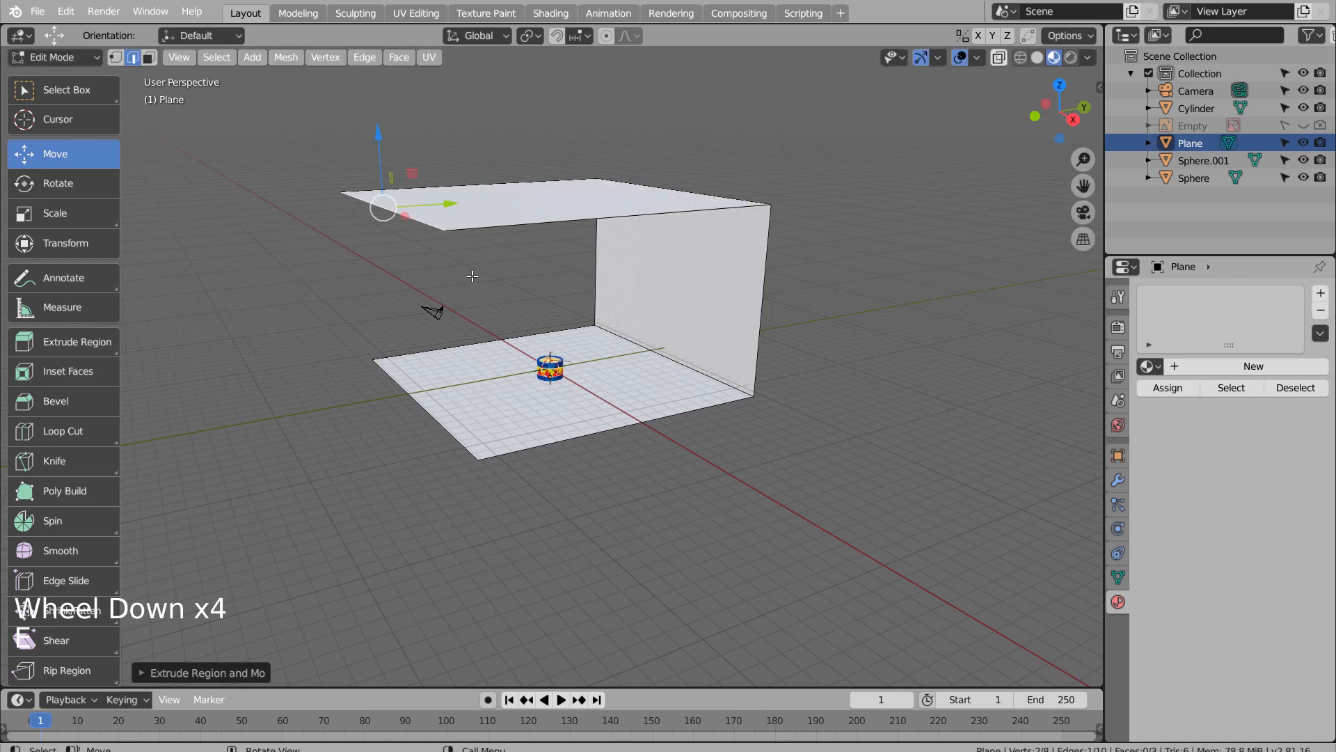
{"action": "key", "text": "KP_3"}
{"action": "key", "text": "e"}
{"action": "left_click", "coordinate": [420, 364]}
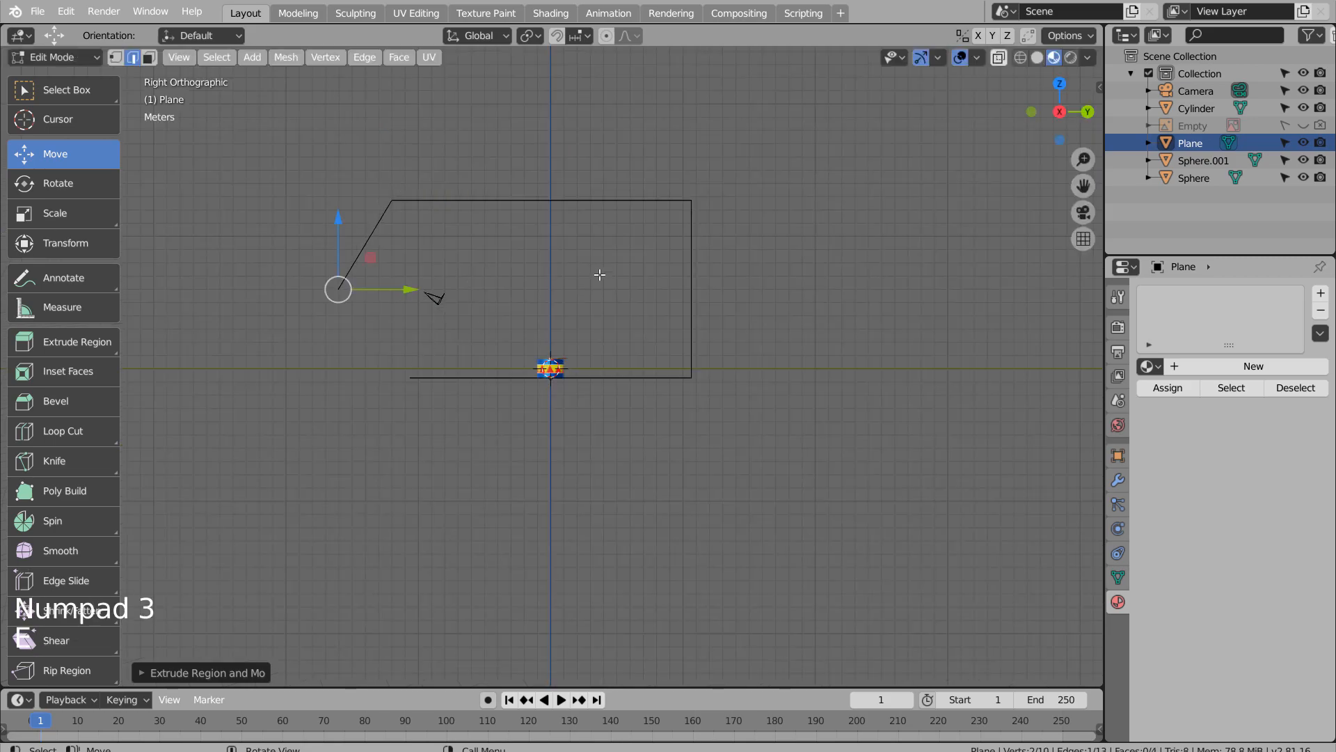
Step: Bevel the three fold edges of the backdrop with 11 segments, and return to the camera view in Object Mode
{"action": "middle_click_drag", "start_coordinate": [599, 275], "coordinate": [591, 315]}
{"action": "left_click", "coordinate": [386, 270]}
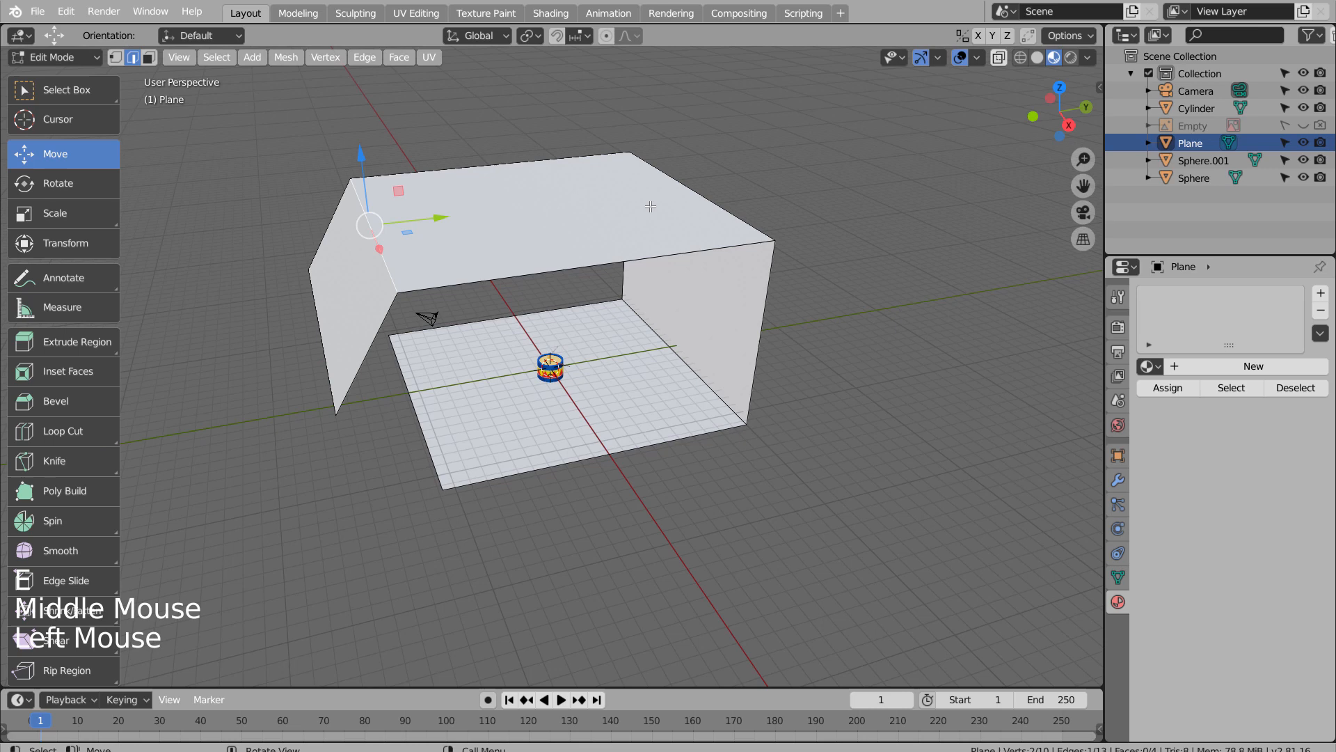
{"action": "left_click", "coordinate": [696, 192], "text": "shift"}
{"action": "left_click", "coordinate": [680, 356], "text": "shift"}
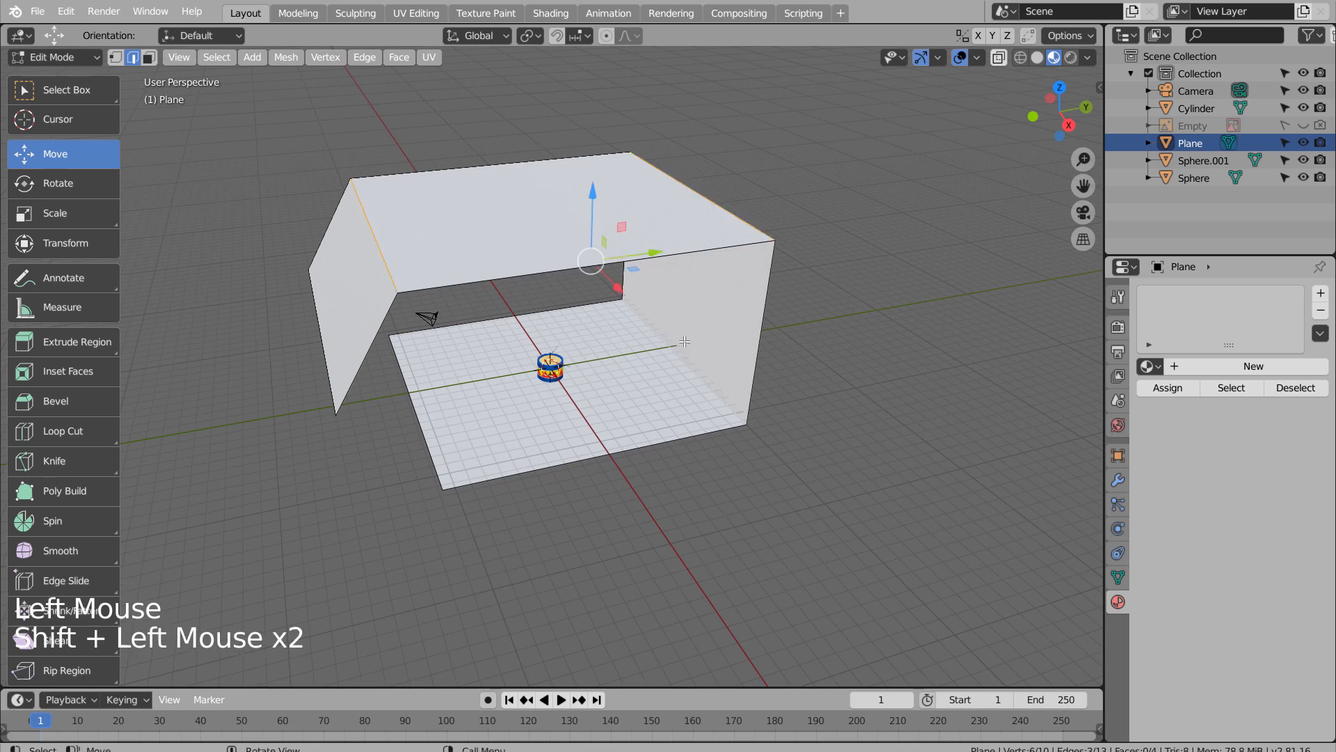
{"action": "key", "text": "ctrl+b"}
{"action": "scroll", "coordinate": [708, 364], "scroll_direction": "up", "scroll_amount": 10}
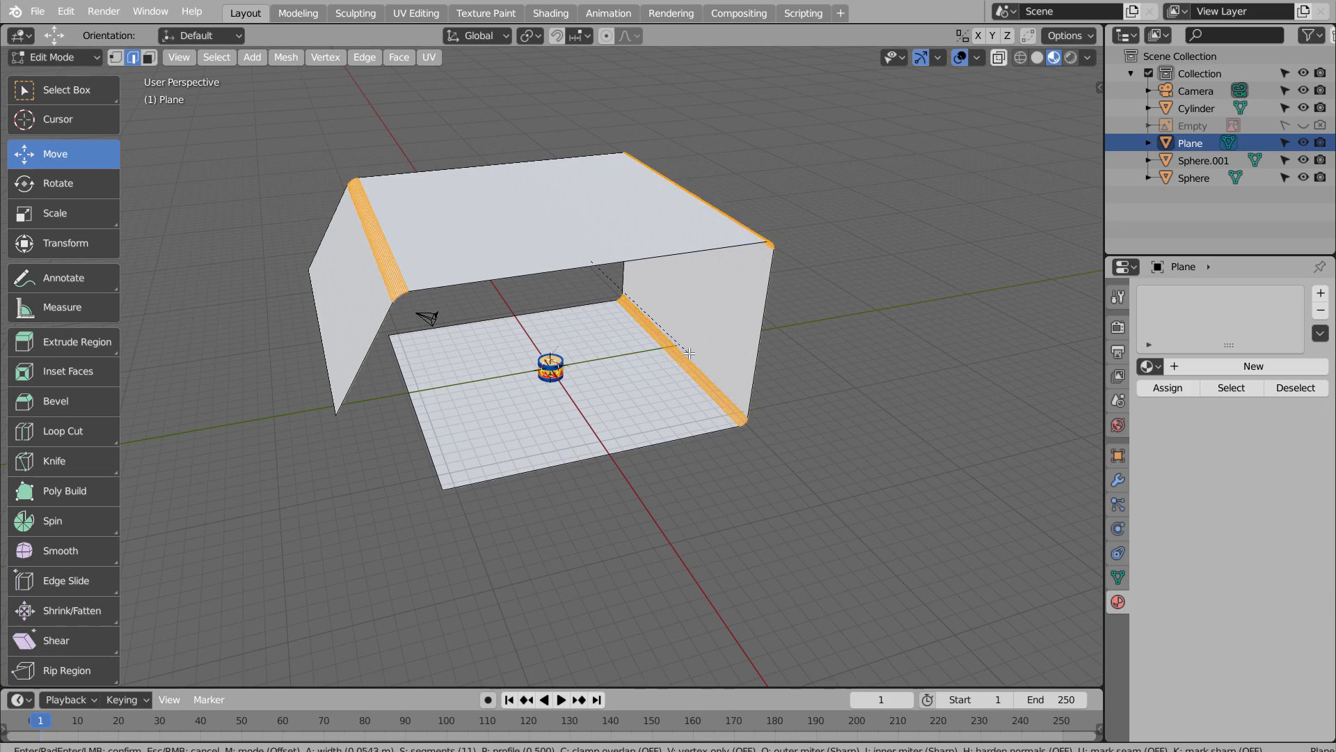
{"action": "left_click", "coordinate": [690, 353]}
{"action": "key", "text": "Tab"}
{"action": "key", "text": "KP_0"}
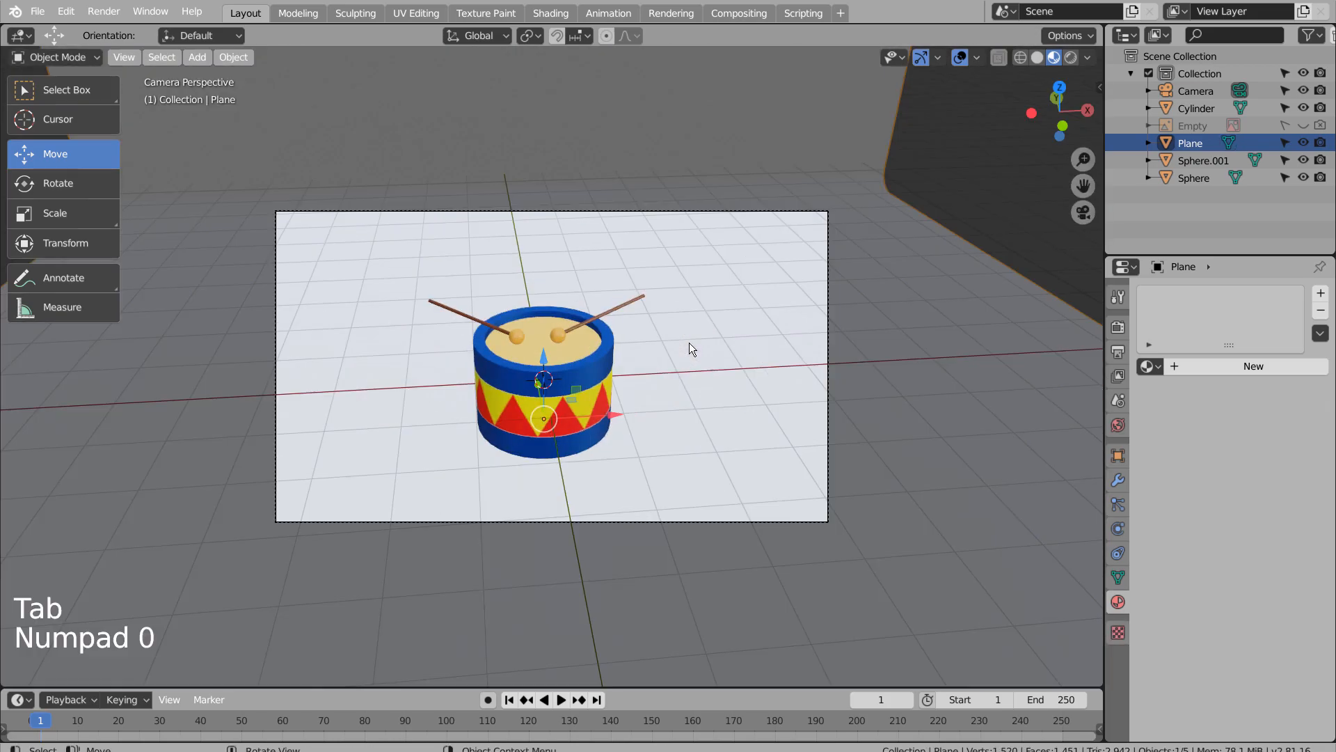
Step: Scale the bounce-wall backdrop up slightly while looking through the camera
{"action": "left_click", "coordinate": [987, 276]}
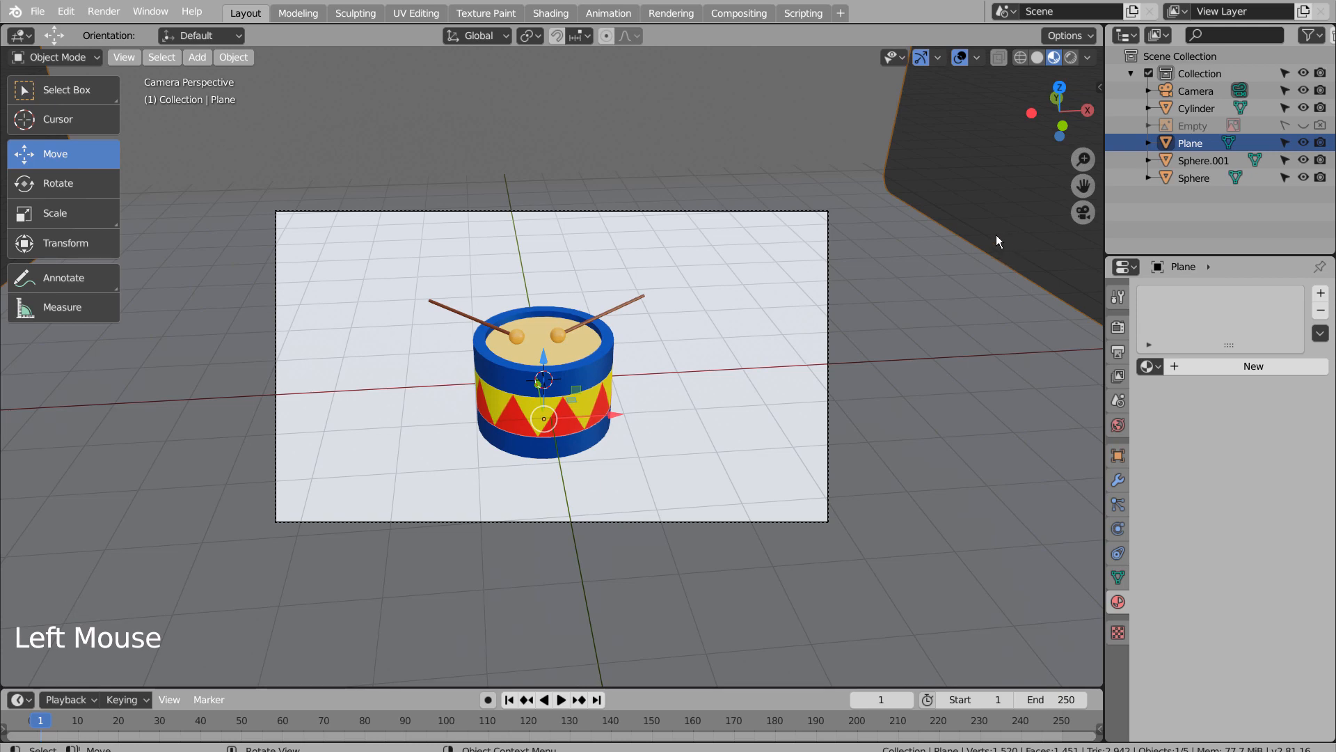
{"action": "left_click", "coordinate": [912, 267]}
{"action": "key", "text": "Tab"}
{"action": "key", "text": "Tab"}
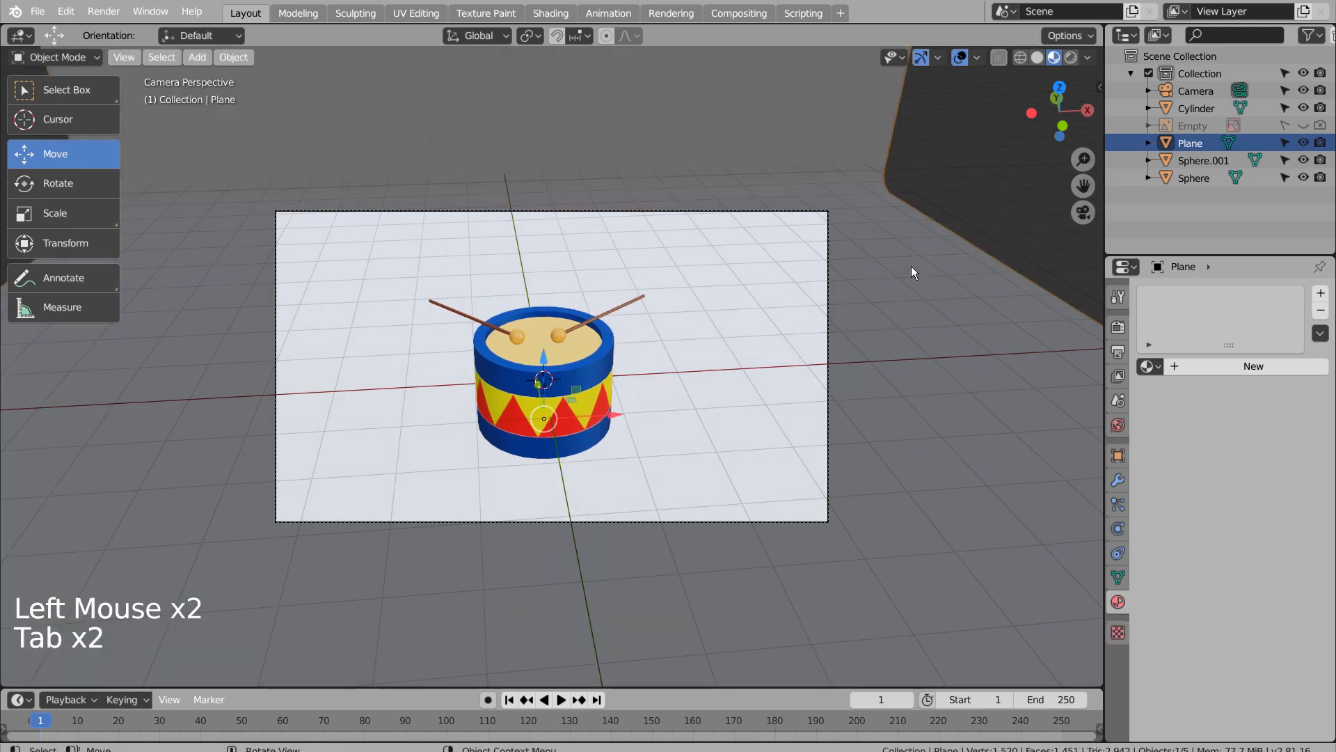
{"action": "left_click", "coordinate": [911, 272]}
{"action": "key", "text": "s"}
{"action": "key", "text": "Tab"}
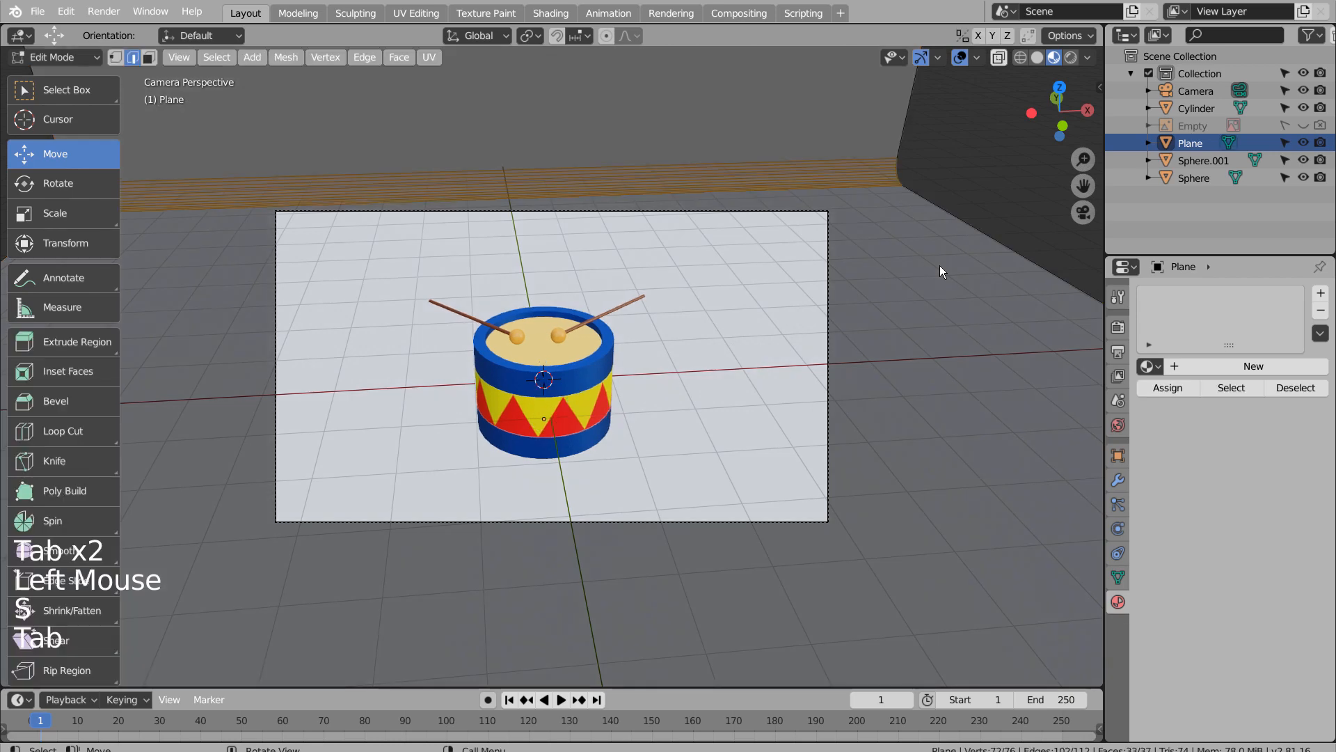
{"action": "key", "text": "Tab"}
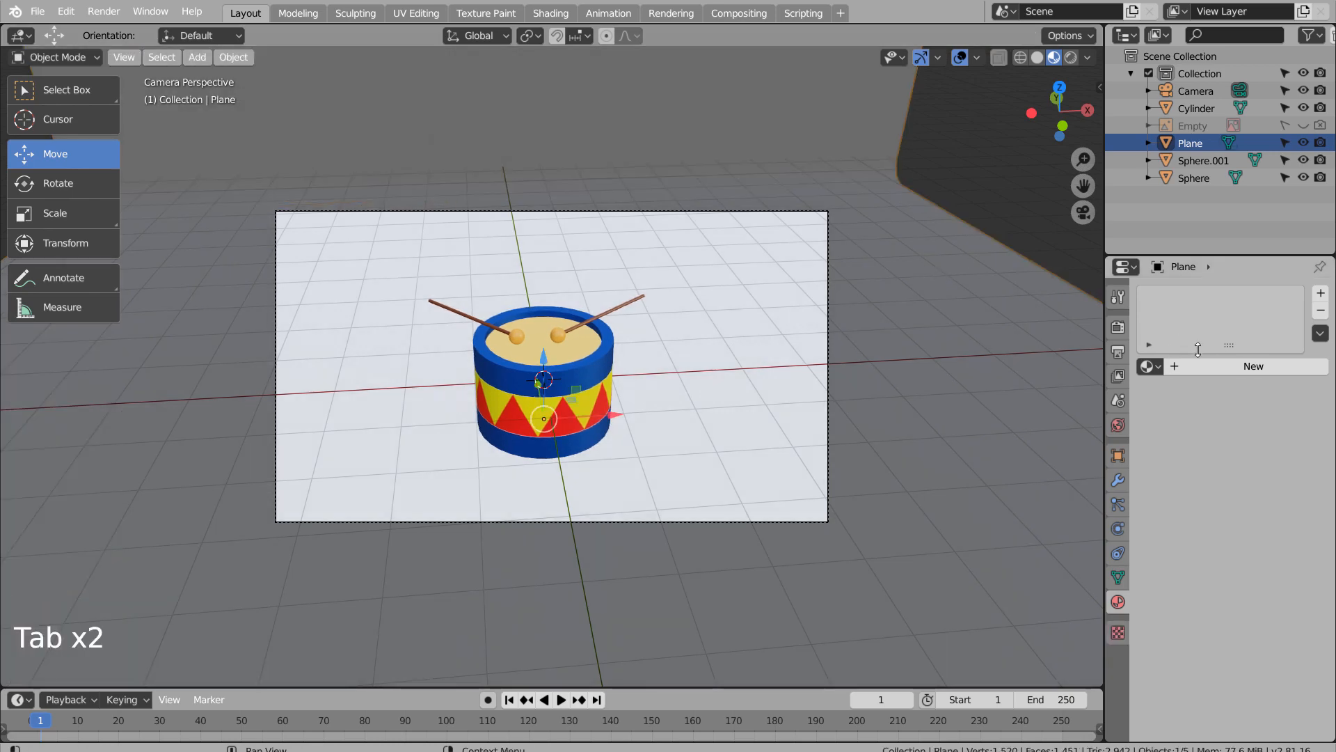
Step: Give the backdrop a new material with a blue base color of H 0.603, S 0.878, V 0.906
{"action": "left_click", "coordinate": [1224, 362]}
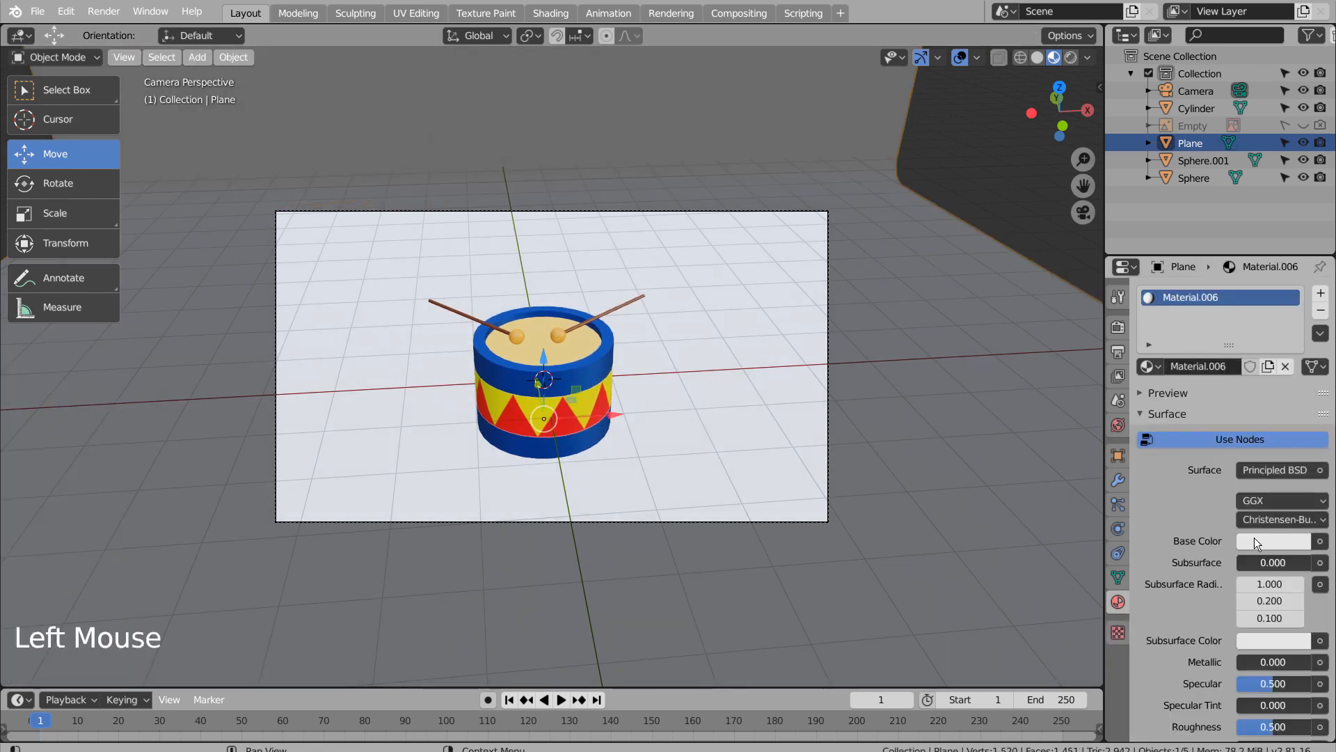
{"action": "left_click", "coordinate": [1257, 543]}
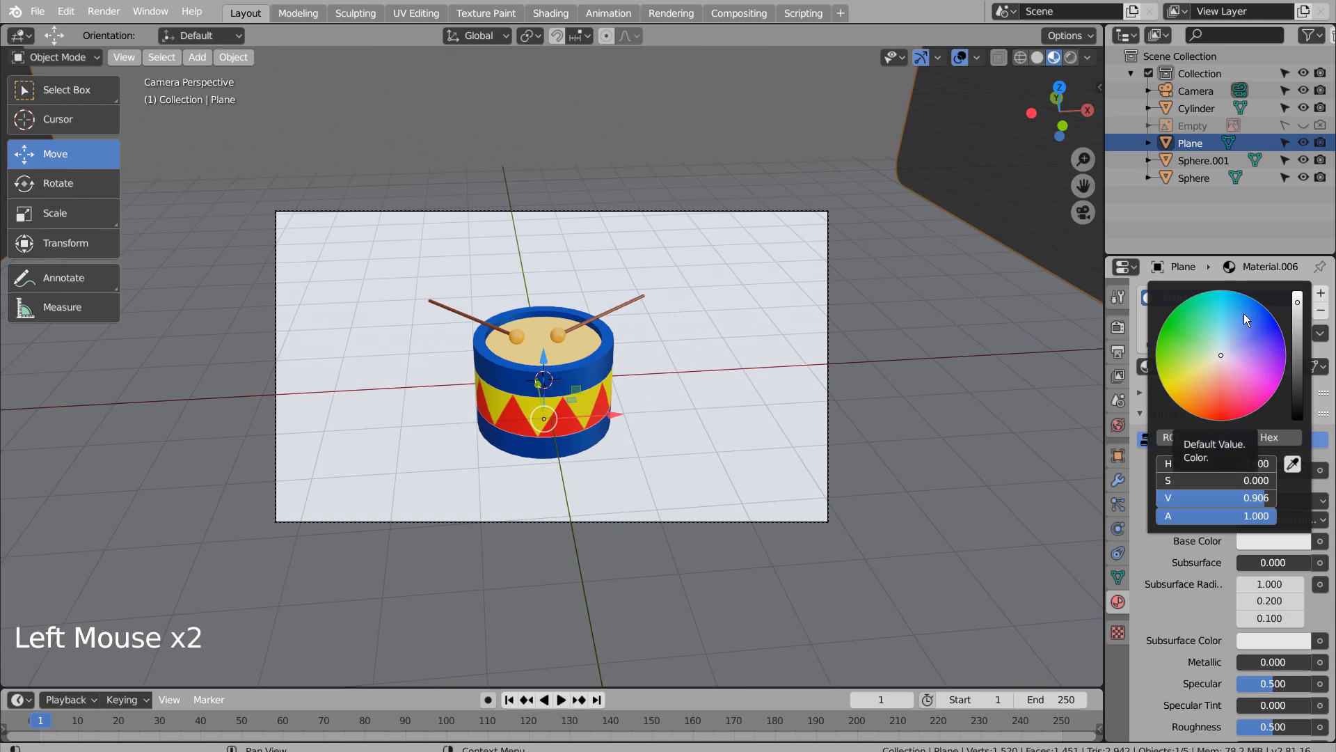
{"action": "mouse_move", "coordinate": [1244, 300]}
{"action": "left_mouse_down"}
{"action": "mouse_move", "coordinate": [1272, 340]}
{"action": "mouse_move", "coordinate": [1256, 309]}
{"action": "left_mouse_up"}
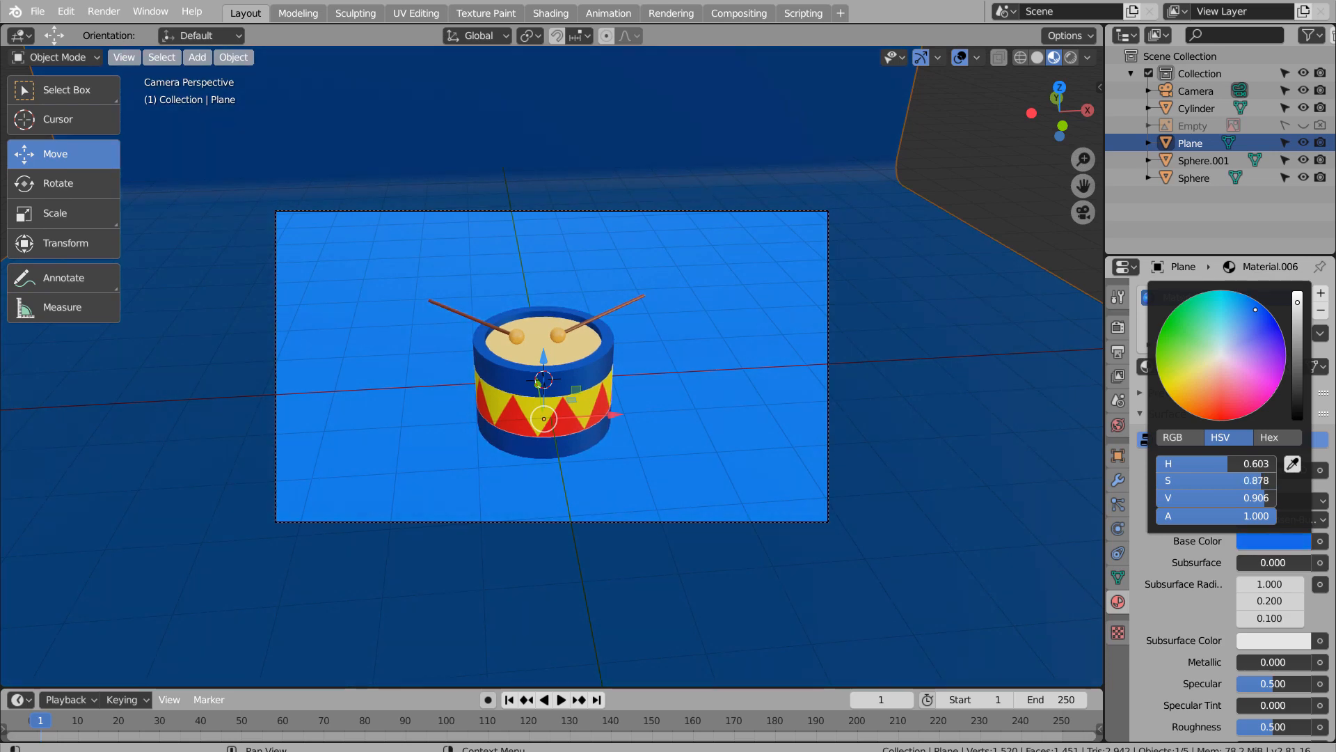
Step: Set the backdrop material's metallic to 0.890 and roughness to 0.179, and deselect the backdrop
{"action": "left_click_drag", "start_coordinate": [1265, 659], "coordinate": [1304, 659]}
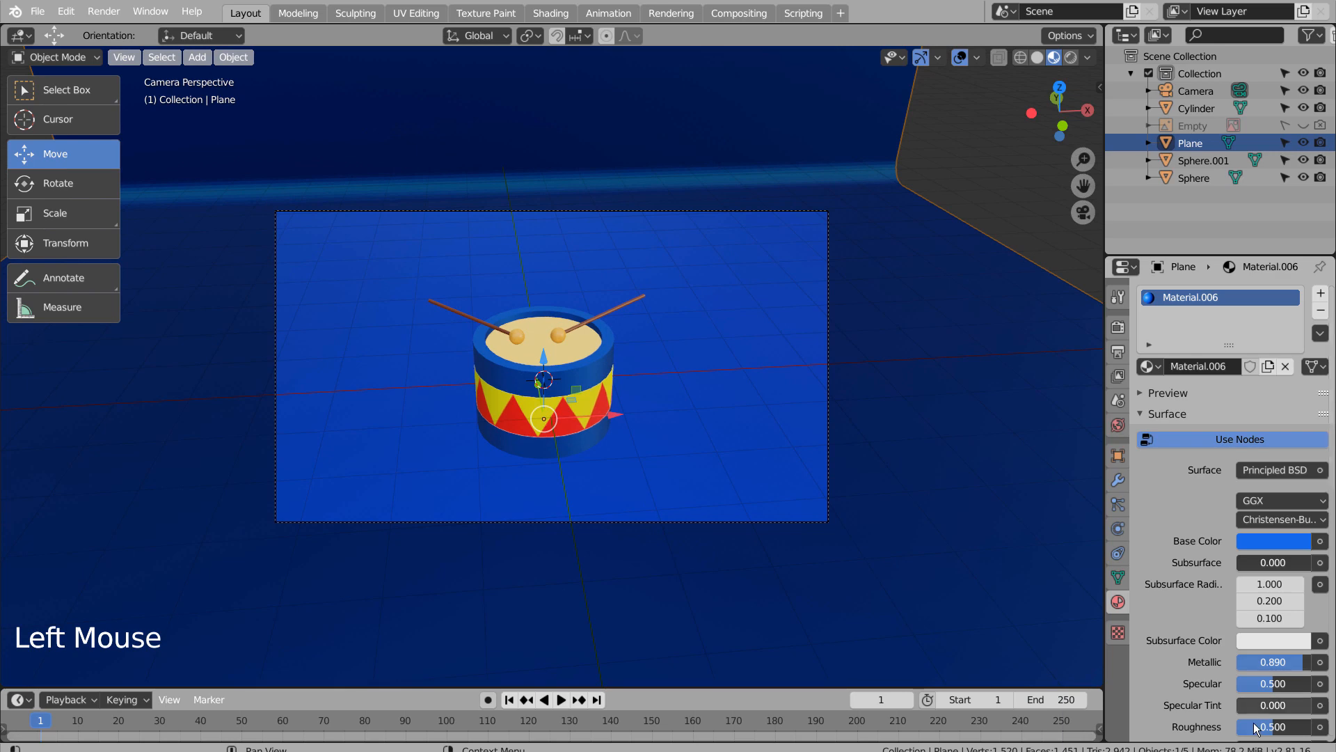
{"action": "left_click_drag", "start_coordinate": [1265, 727], "coordinate": [1241, 727]}
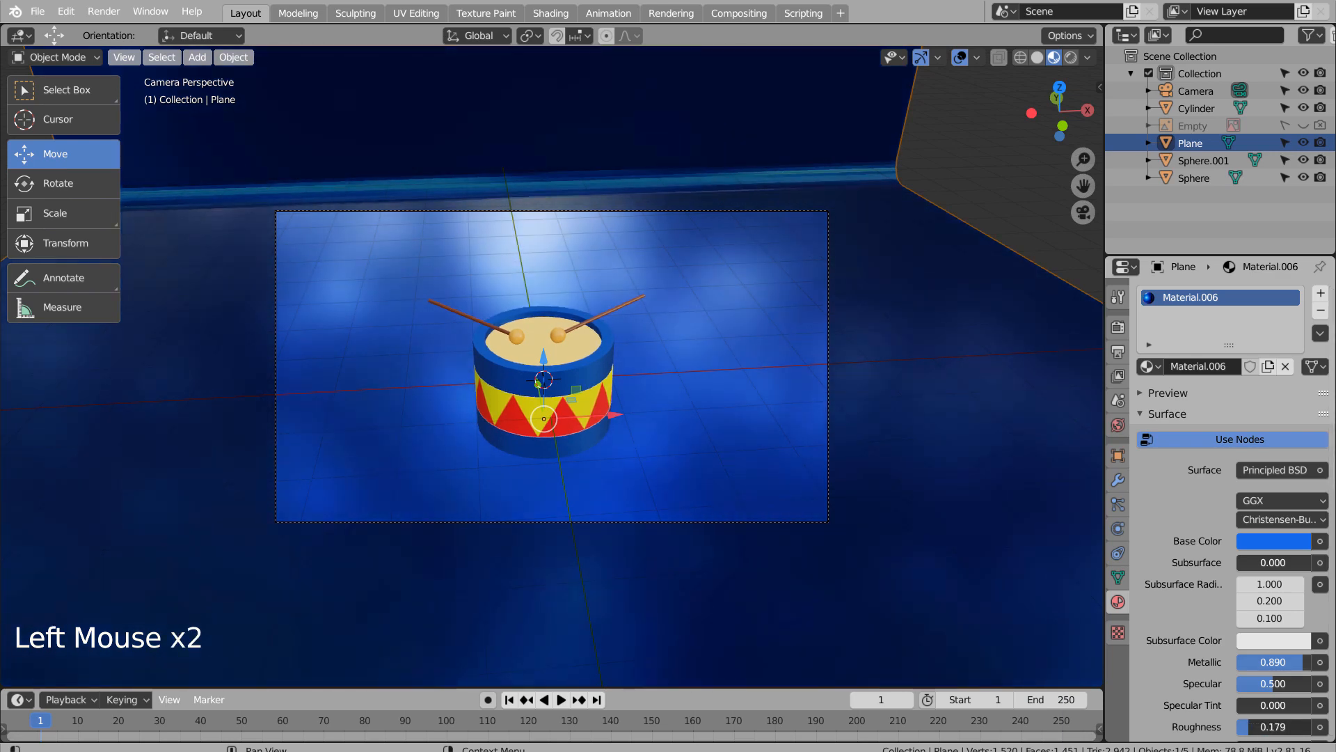
{"action": "left_click", "coordinate": [980, 194]}
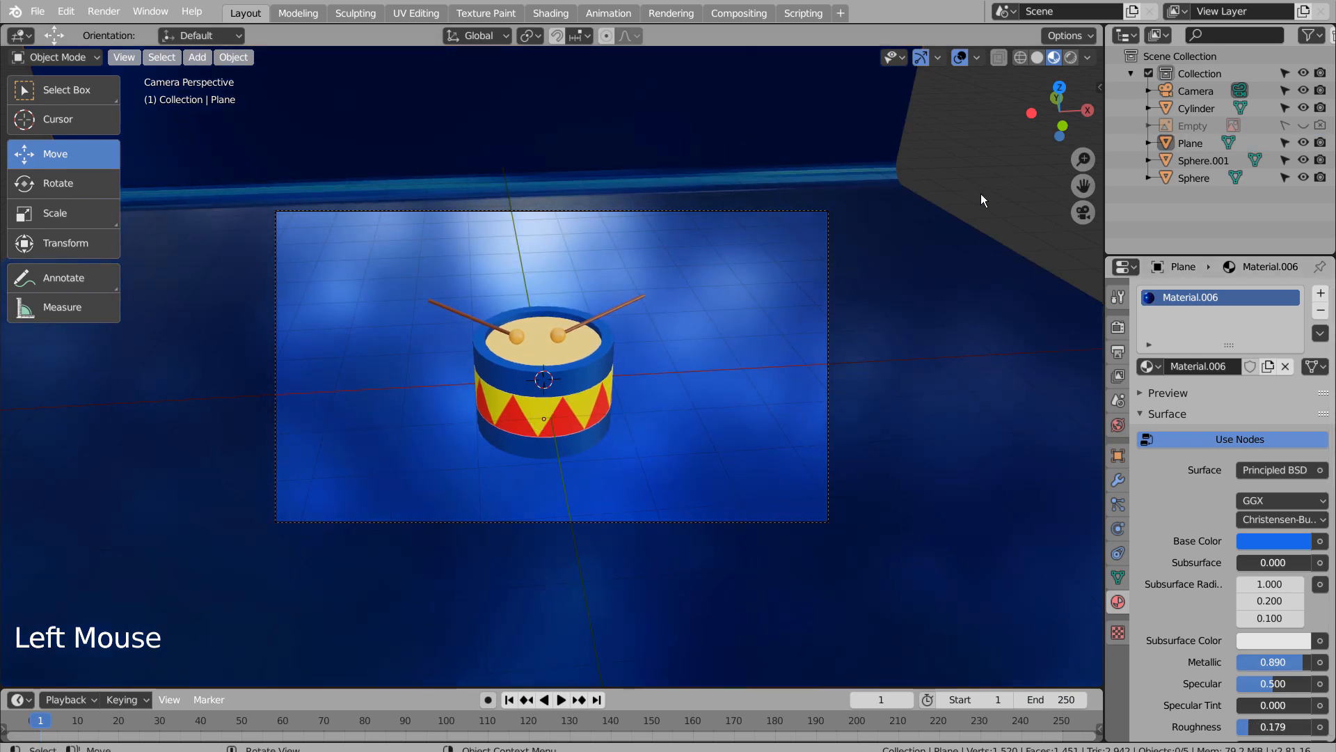
Step: Switch the render engine to Cycles and compare the scene in rendered and material preview shading
{"action": "left_click", "coordinate": [1118, 328]}
{"action": "left_click", "coordinate": [1276, 301]}
{"action": "left_click", "coordinate": [1263, 348]}
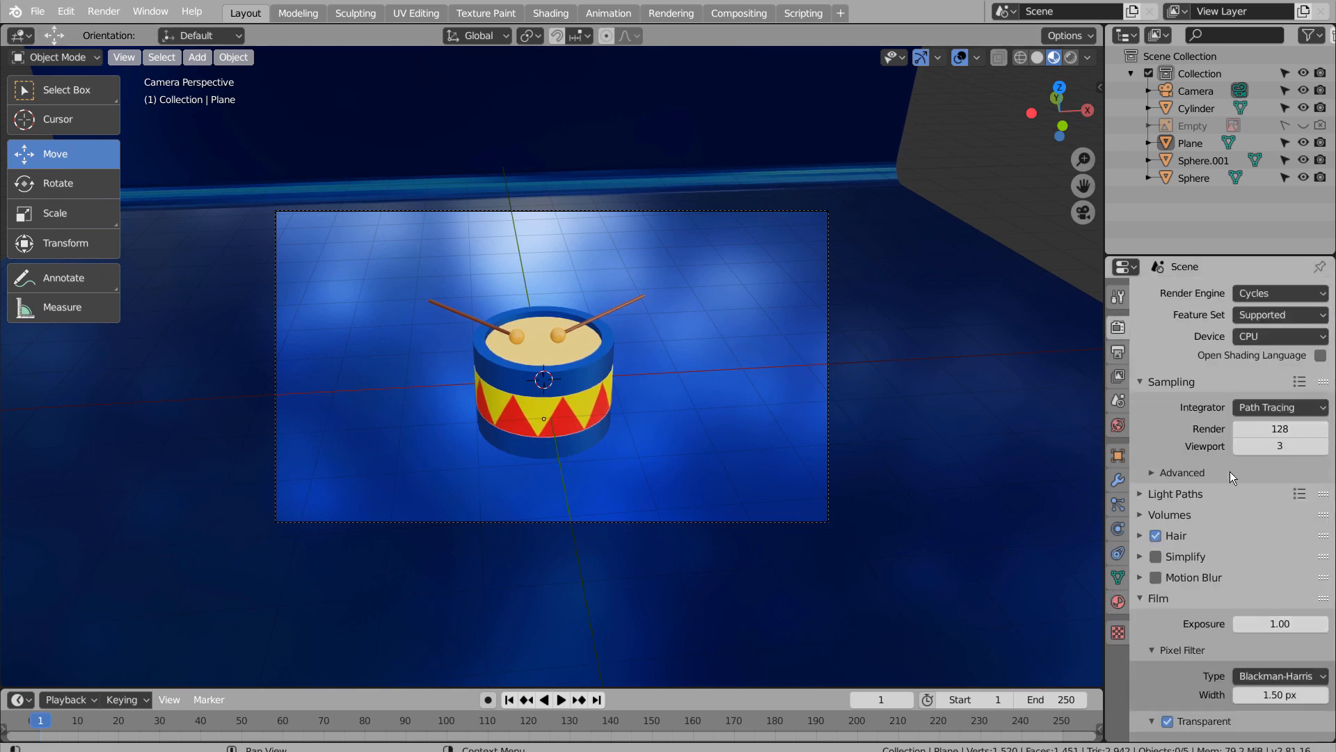
{"action": "left_click", "coordinate": [1070, 55]}
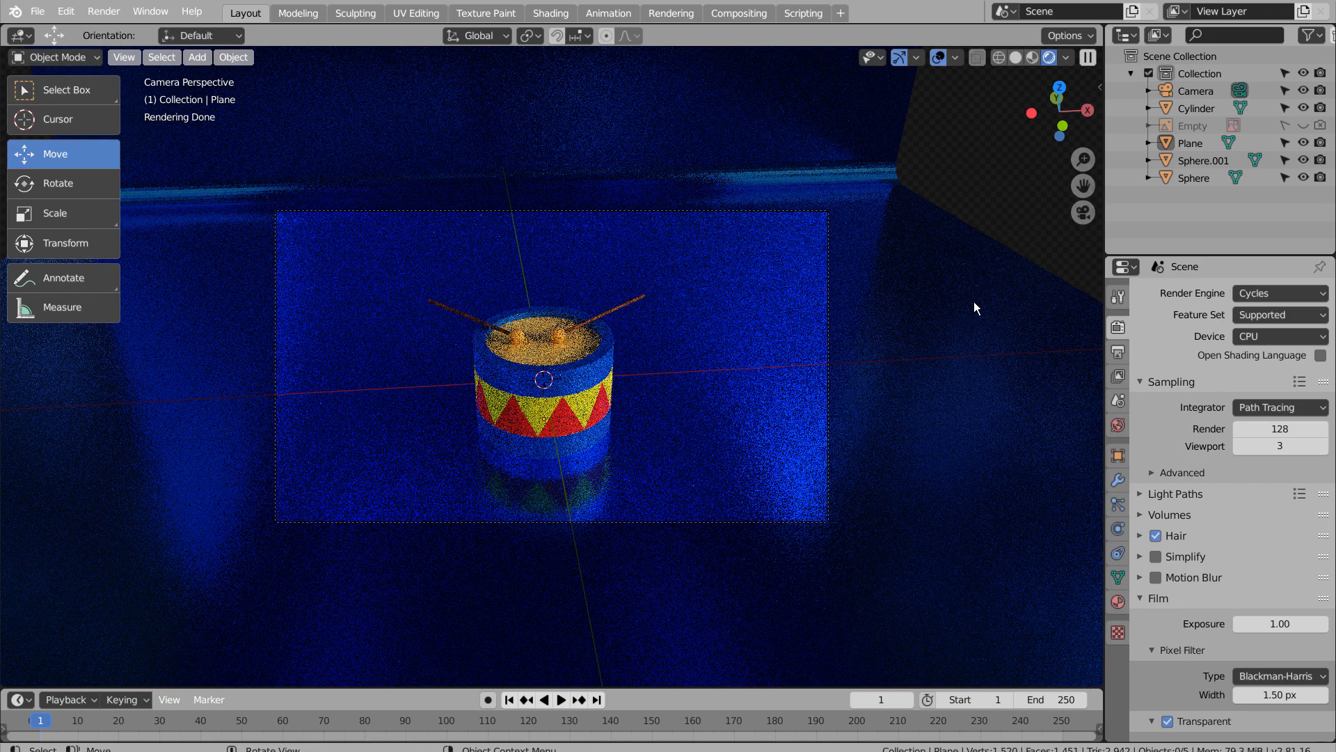
{"action": "middle_click_drag", "start_coordinate": [974, 302], "coordinate": [988, 306]}
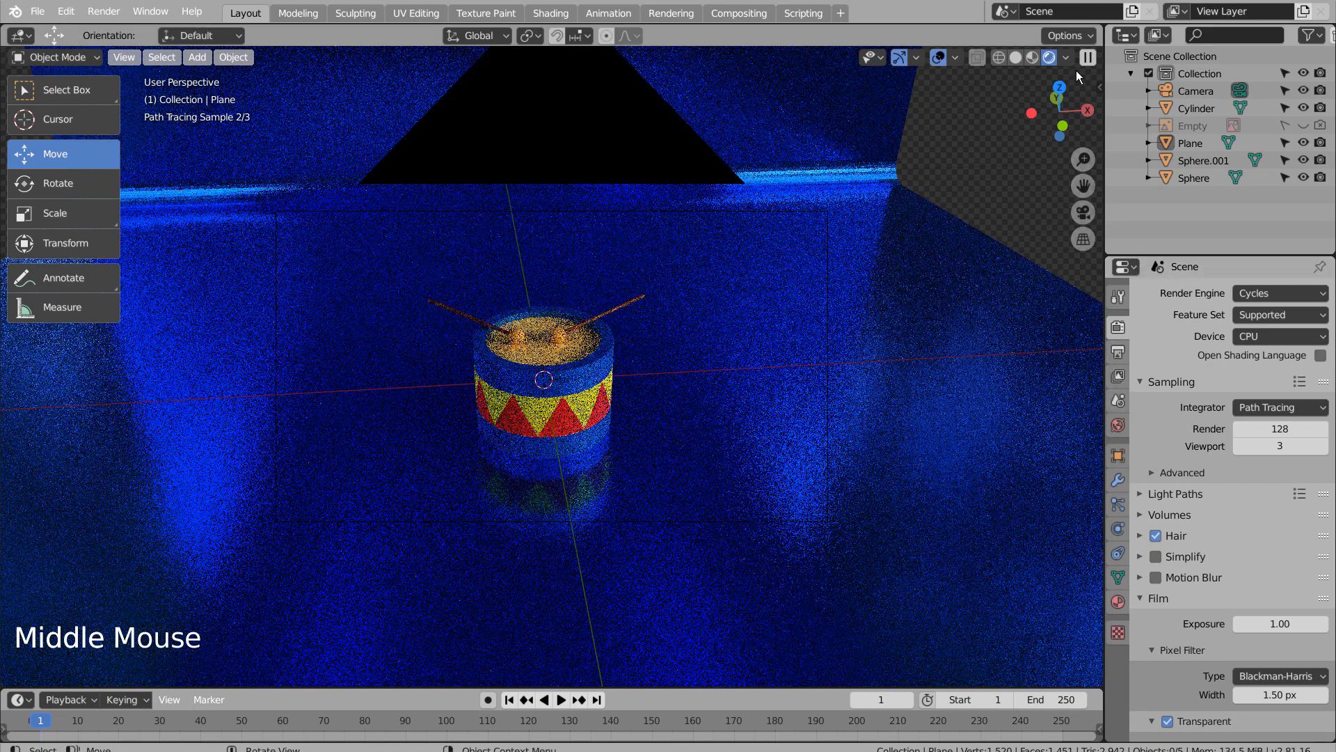
{"action": "left_click", "coordinate": [1032, 58]}
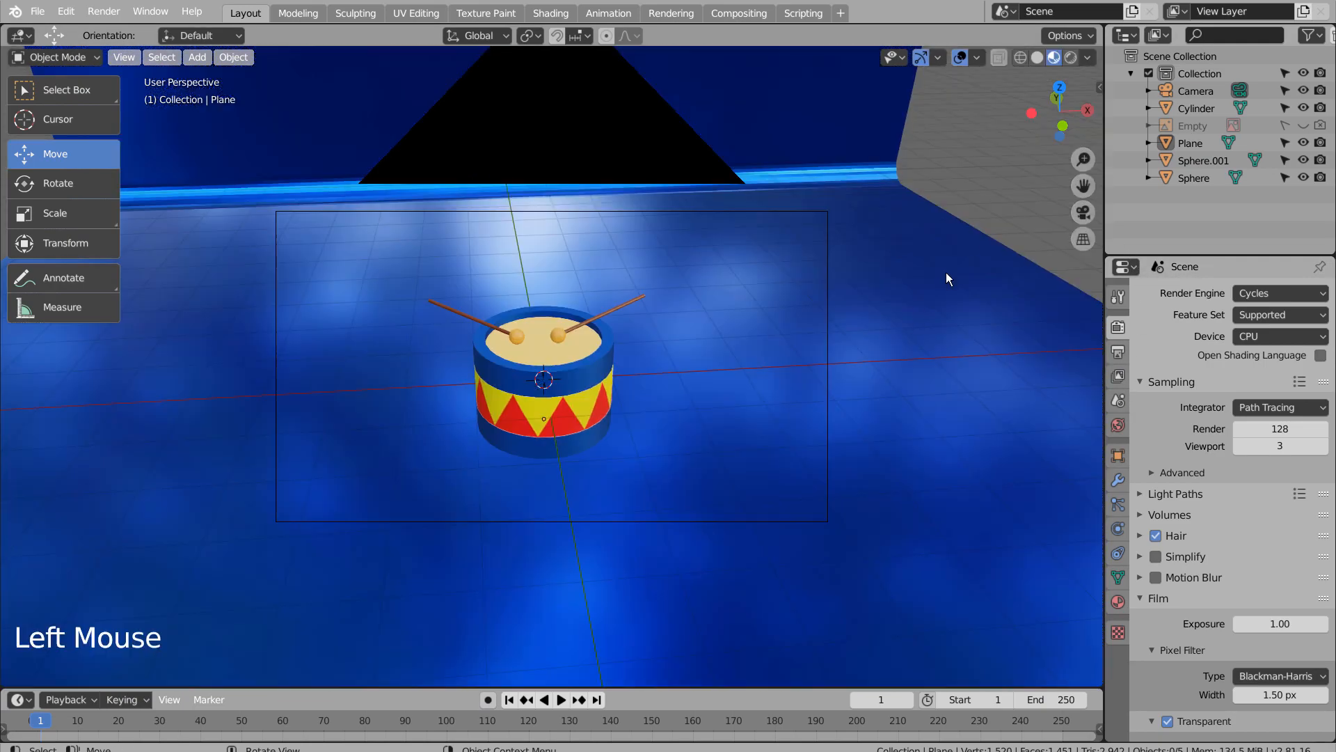
{"action": "left_click", "coordinate": [1068, 58]}
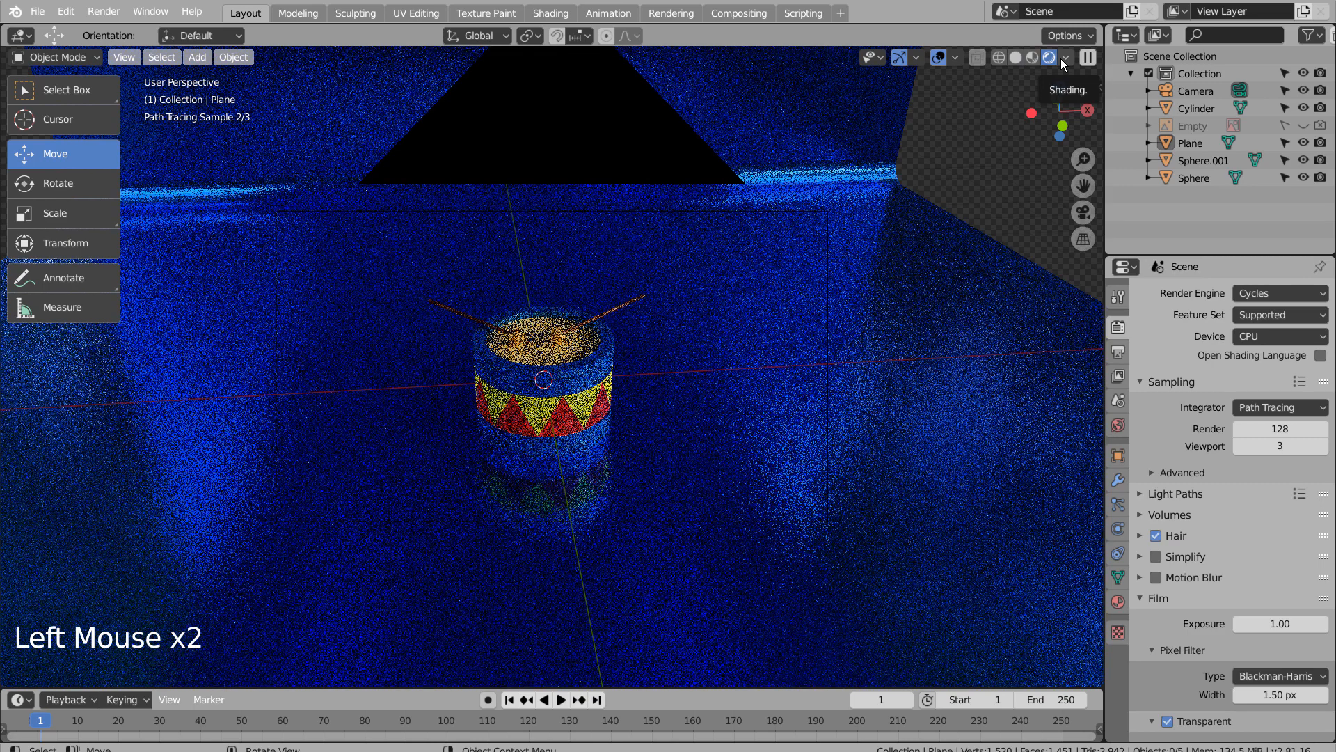
{"action": "left_click", "coordinate": [1061, 58]}
{"action": "left_click", "coordinate": [1031, 58]}
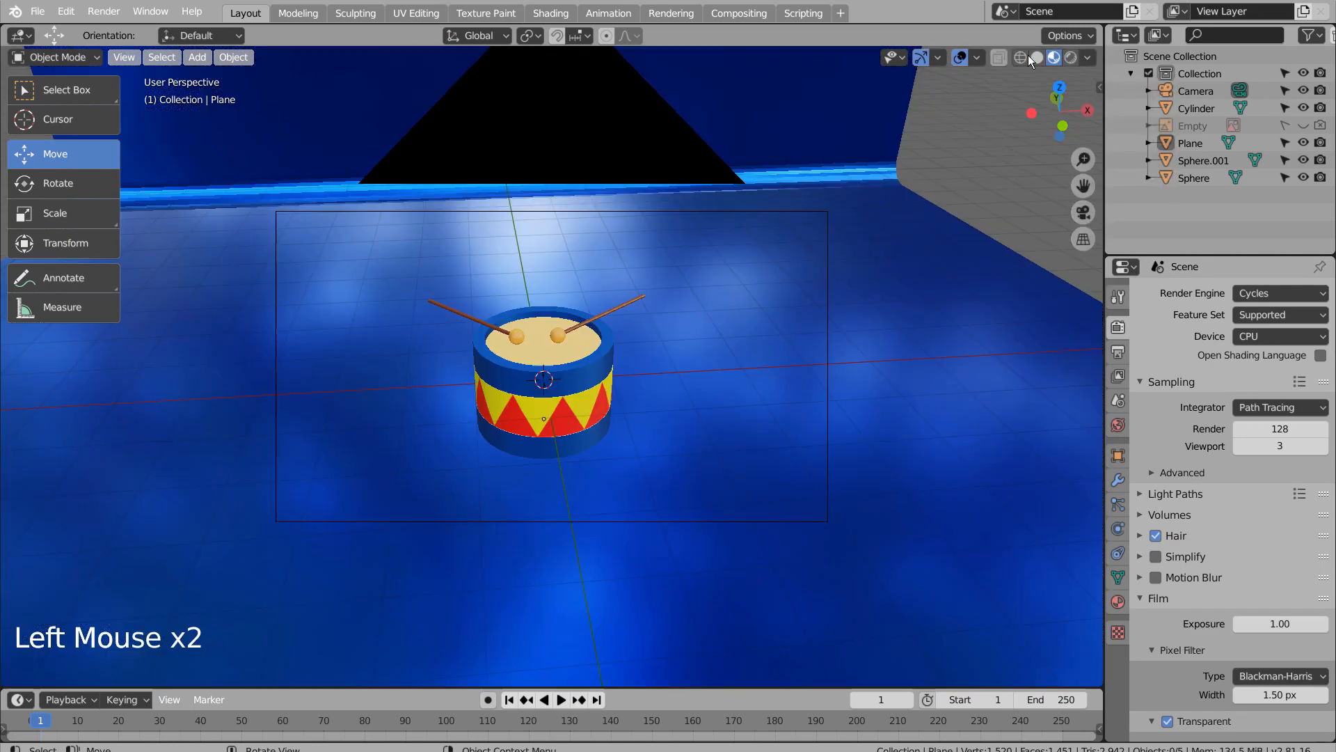
Step: Change the backdrop material's base color from the blue to a light pink-violet and preview it in rendered shading
{"action": "left_click", "coordinate": [1004, 337]}
{"action": "left_click", "coordinate": [1119, 602]}
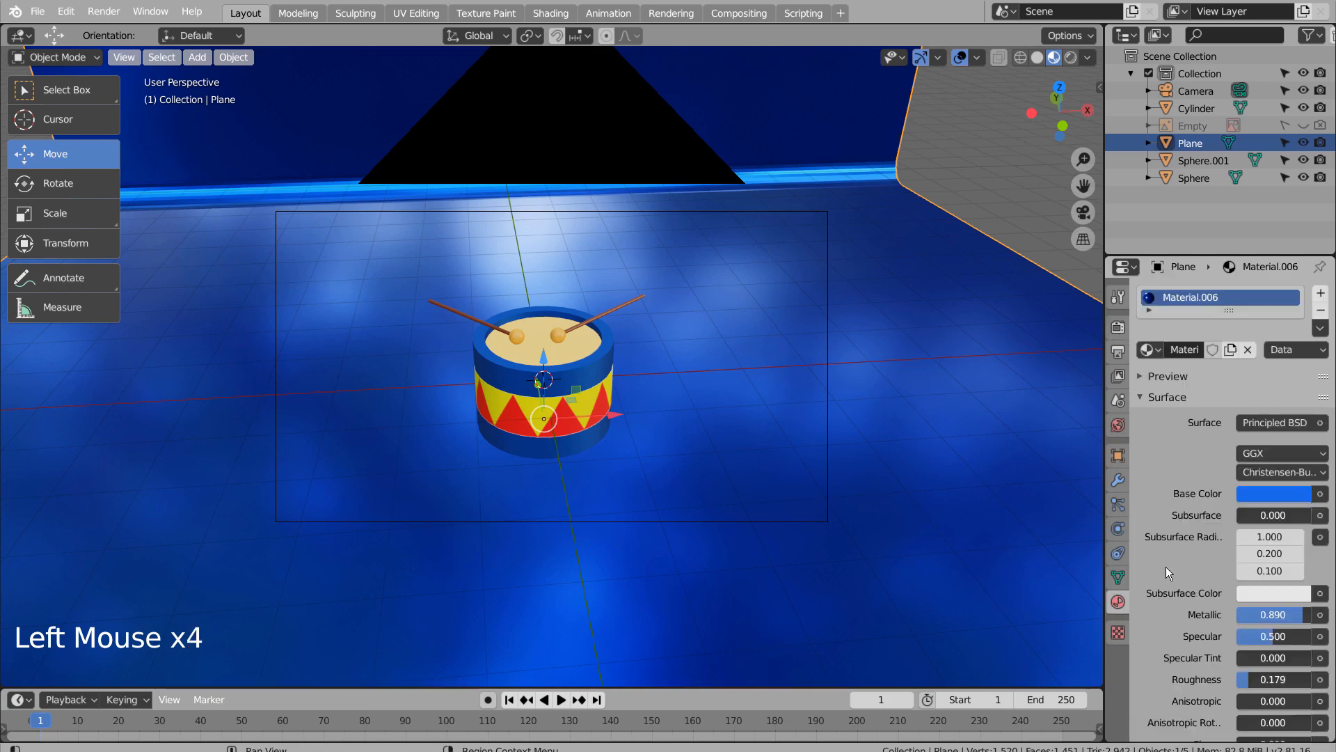
{"action": "left_click", "coordinate": [1273, 495]}
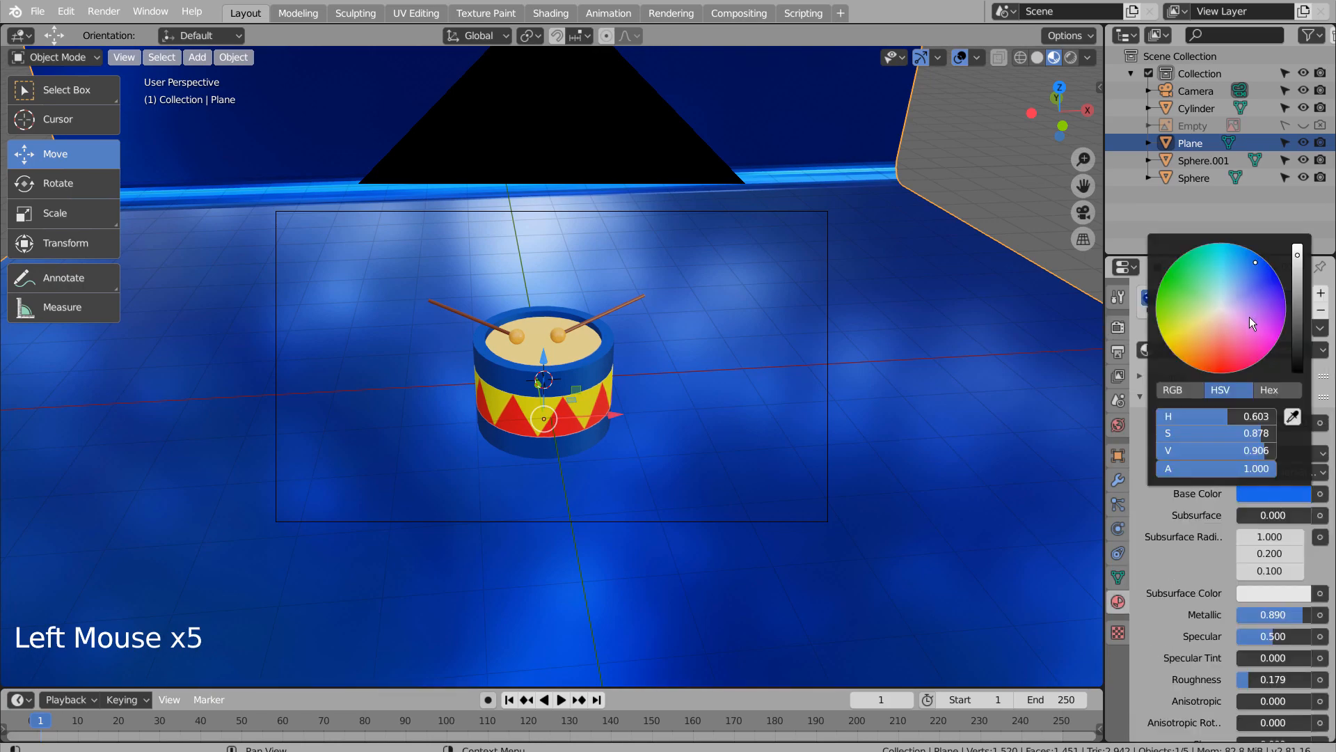
{"action": "left_click_drag", "start_coordinate": [1250, 316], "coordinate": [1249, 319]}
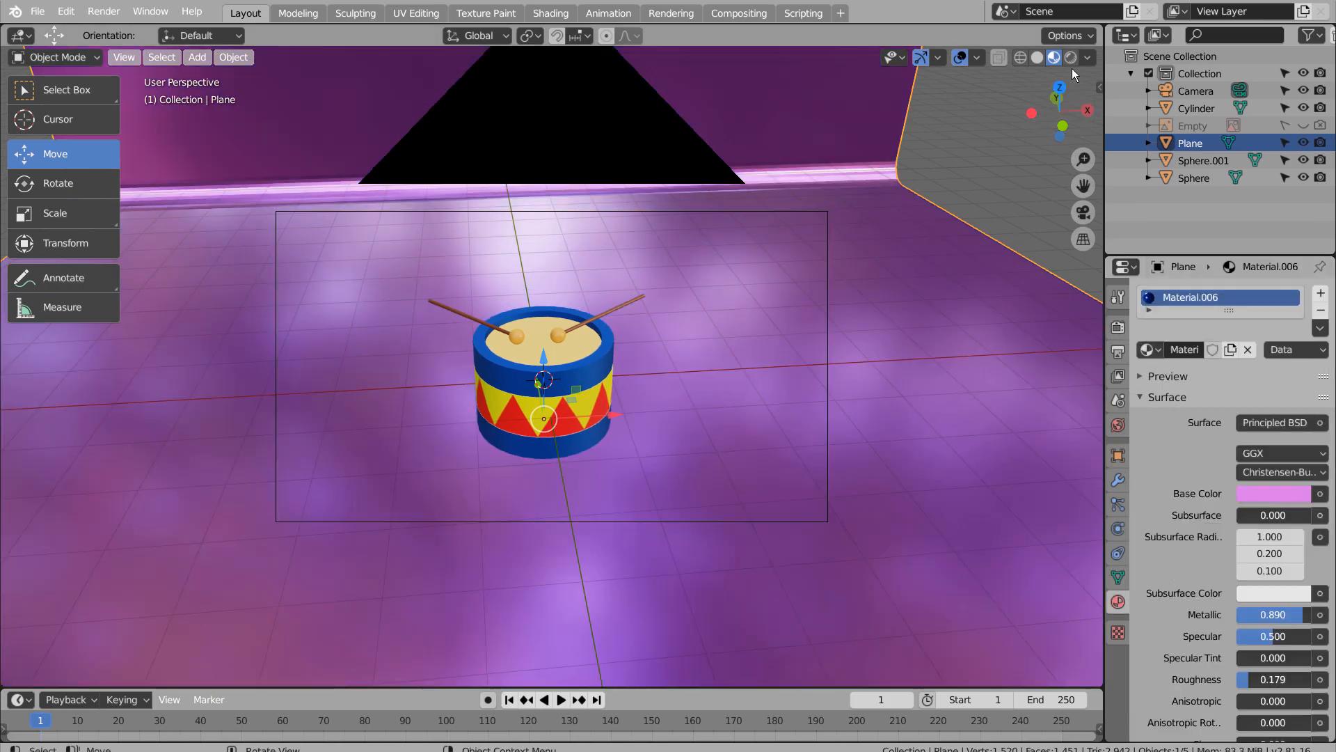
{"action": "left_click", "coordinate": [1072, 59]}
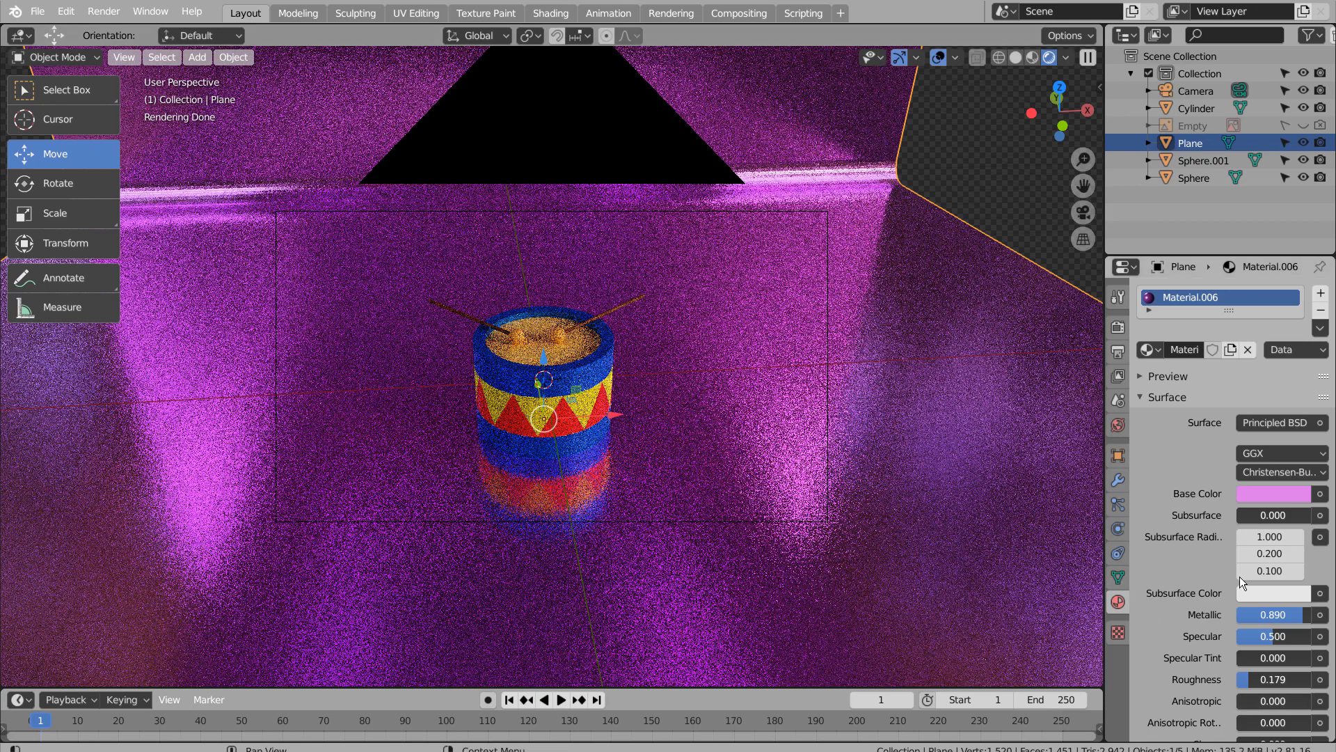
Step: Raise the backdrop material's roughness to 0.500 to soften the reflections
{"action": "left_click_drag", "start_coordinate": [1263, 679], "coordinate": [1291, 679]}
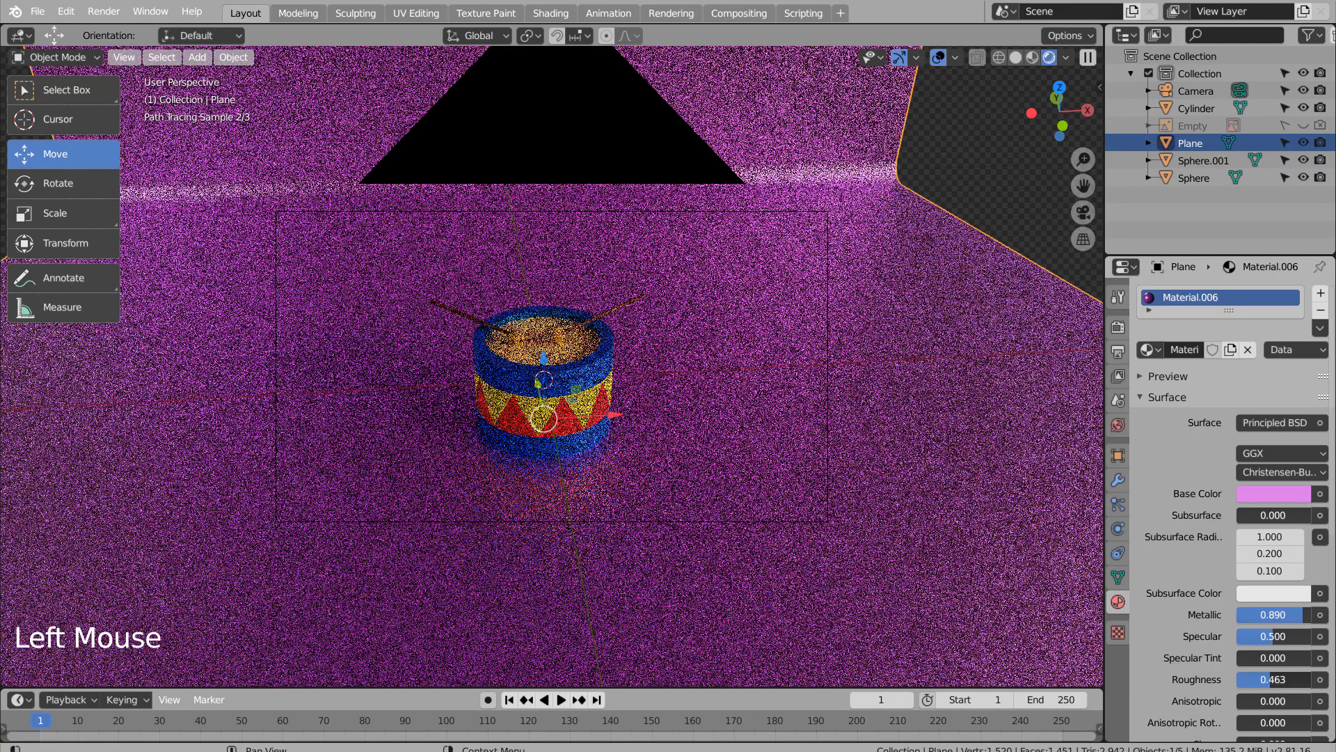
{"action": "left_click_drag", "start_coordinate": [1290, 679], "coordinate": [1283, 680]}
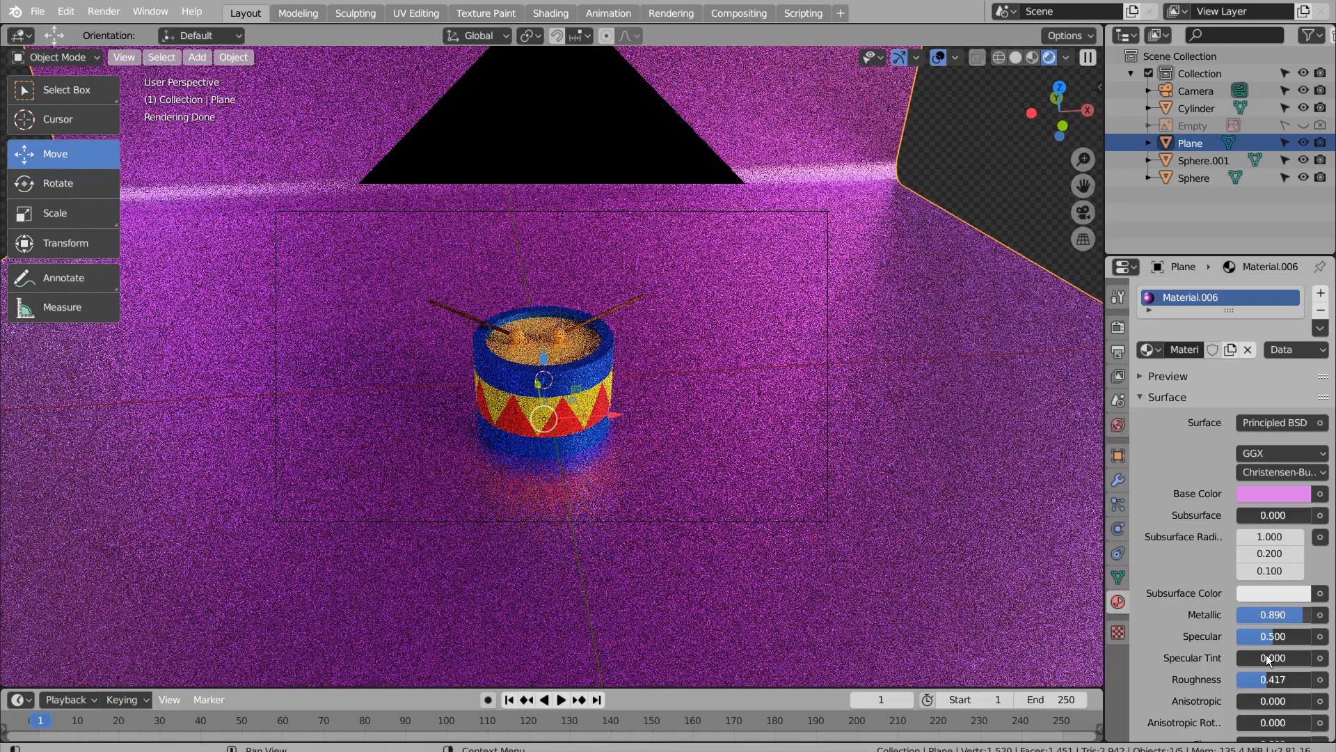
{"action": "left_click_drag", "start_coordinate": [1267, 678], "coordinate": [1274, 678]}
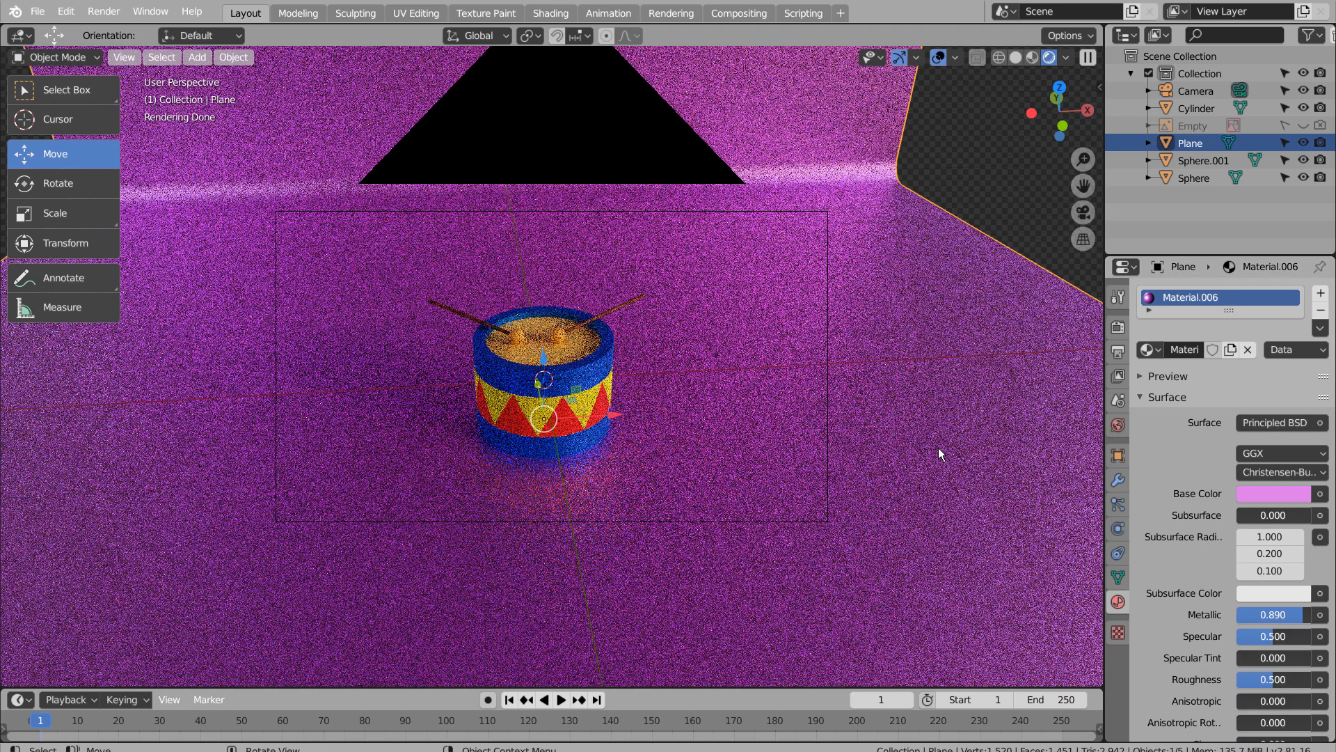
Step: Save the file in solid shading, run a test render of the frame, and close the render window
{"action": "left_click", "coordinate": [1014, 59]}
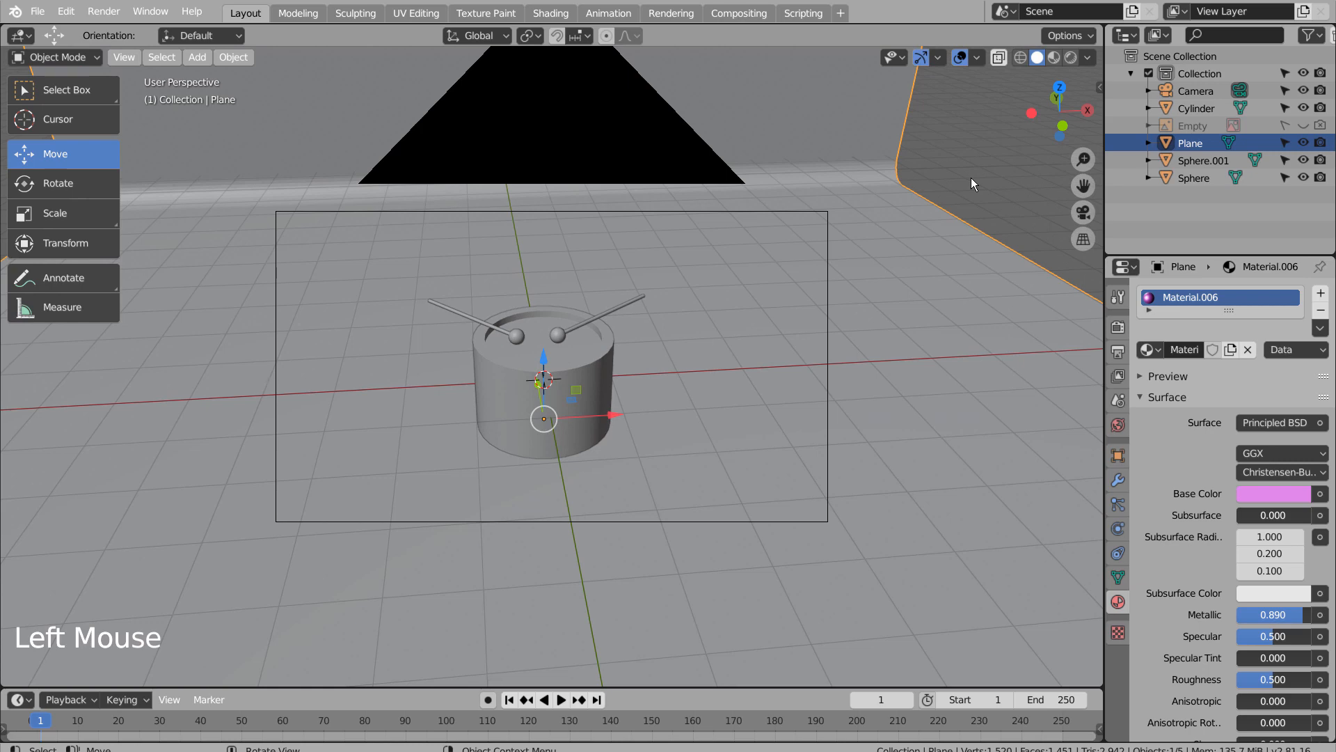
{"action": "key", "text": "ctrl+s"}
{"action": "key", "text": "F12"}
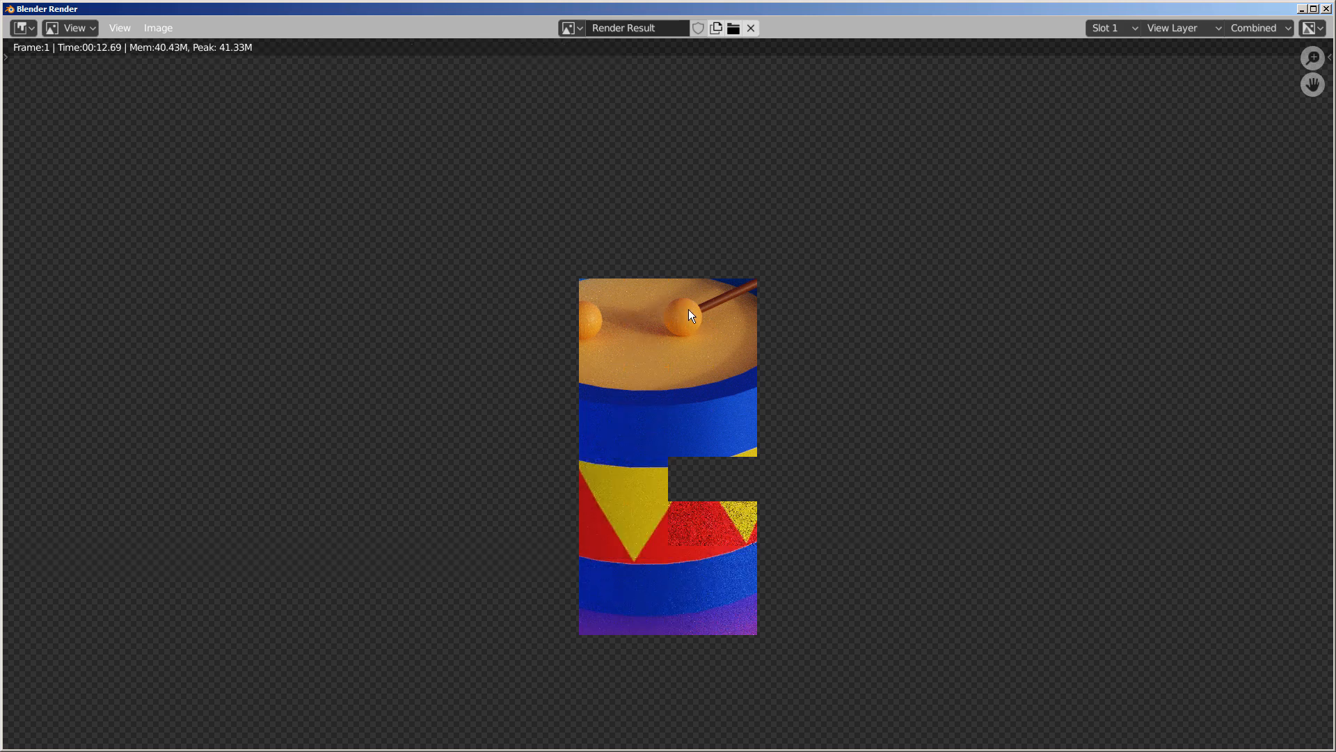
{"action": "left_click", "coordinate": [1326, 8]}
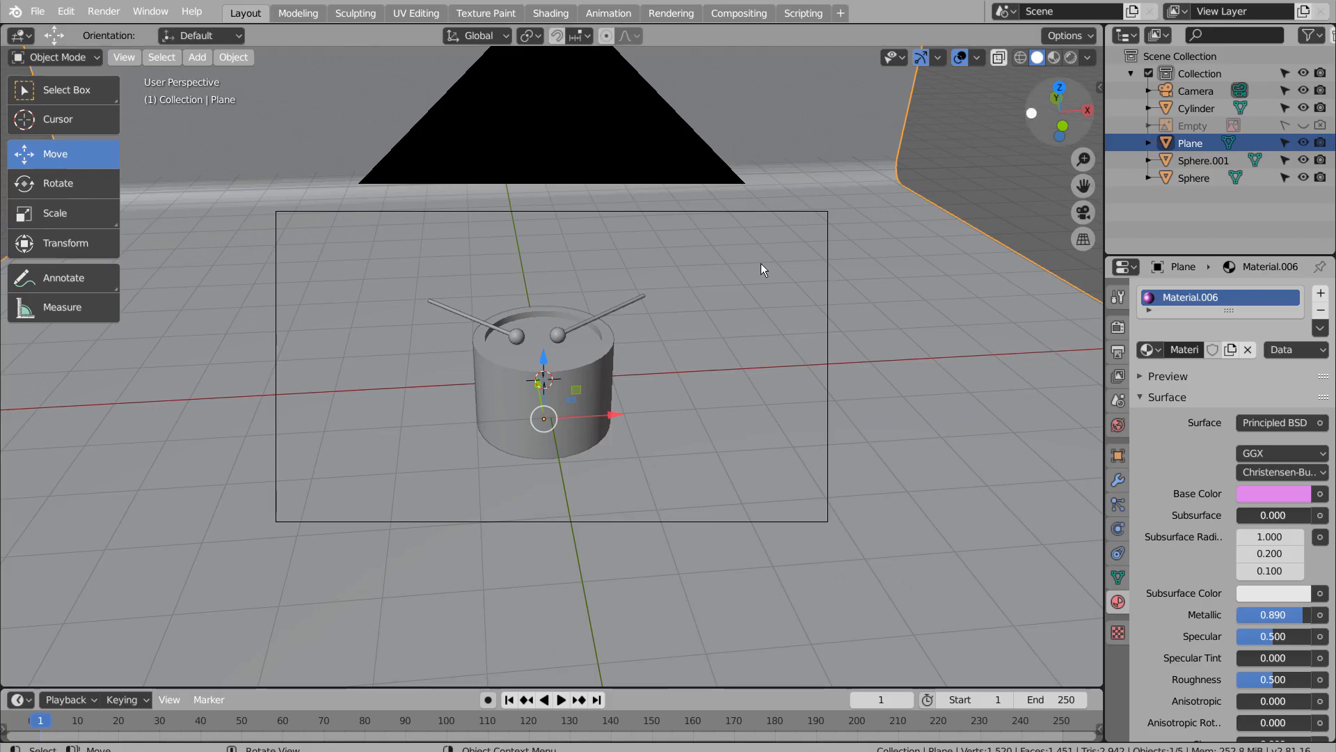
Step: Apply smooth shading to each of the two drumsticks and start a new render of the frame
{"action": "left_click", "coordinate": [560, 336]}
{"action": "right_click", "coordinate": [558, 332]}
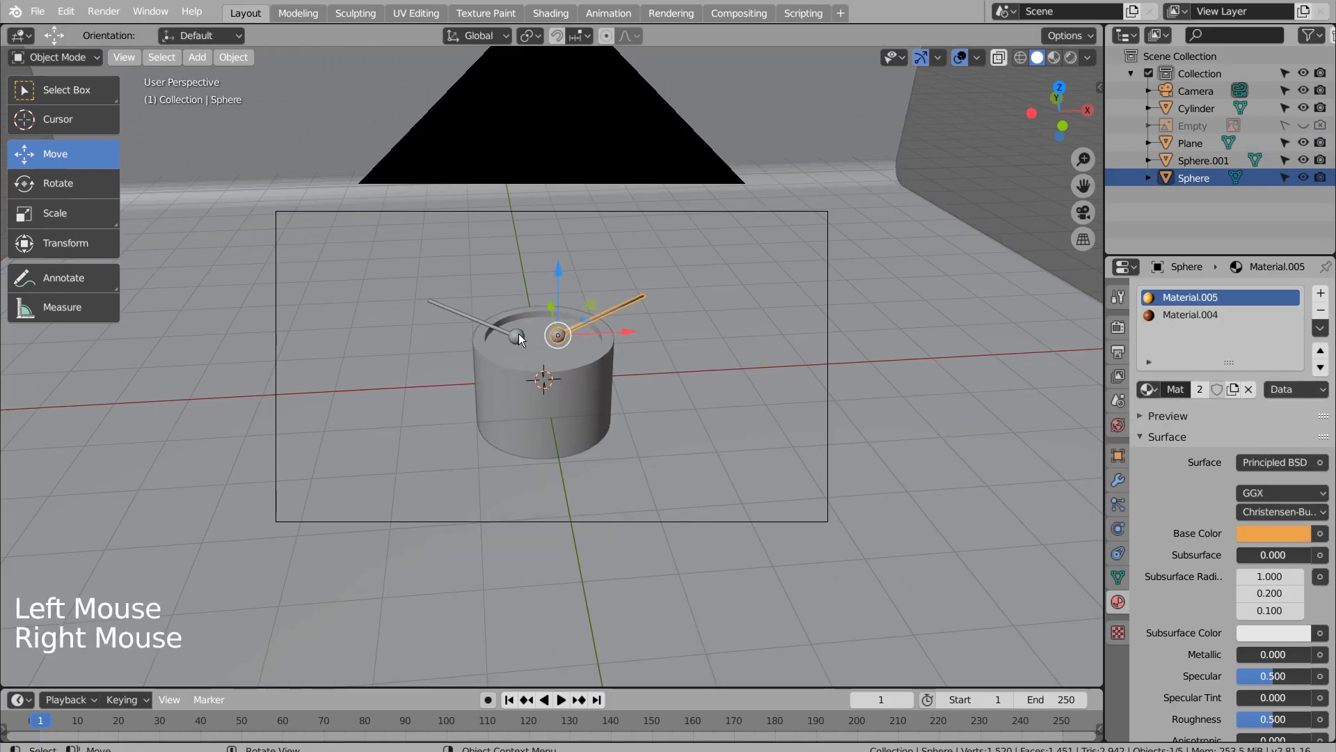
{"action": "left_click", "coordinate": [517, 337]}
{"action": "right_click", "coordinate": [516, 336]}
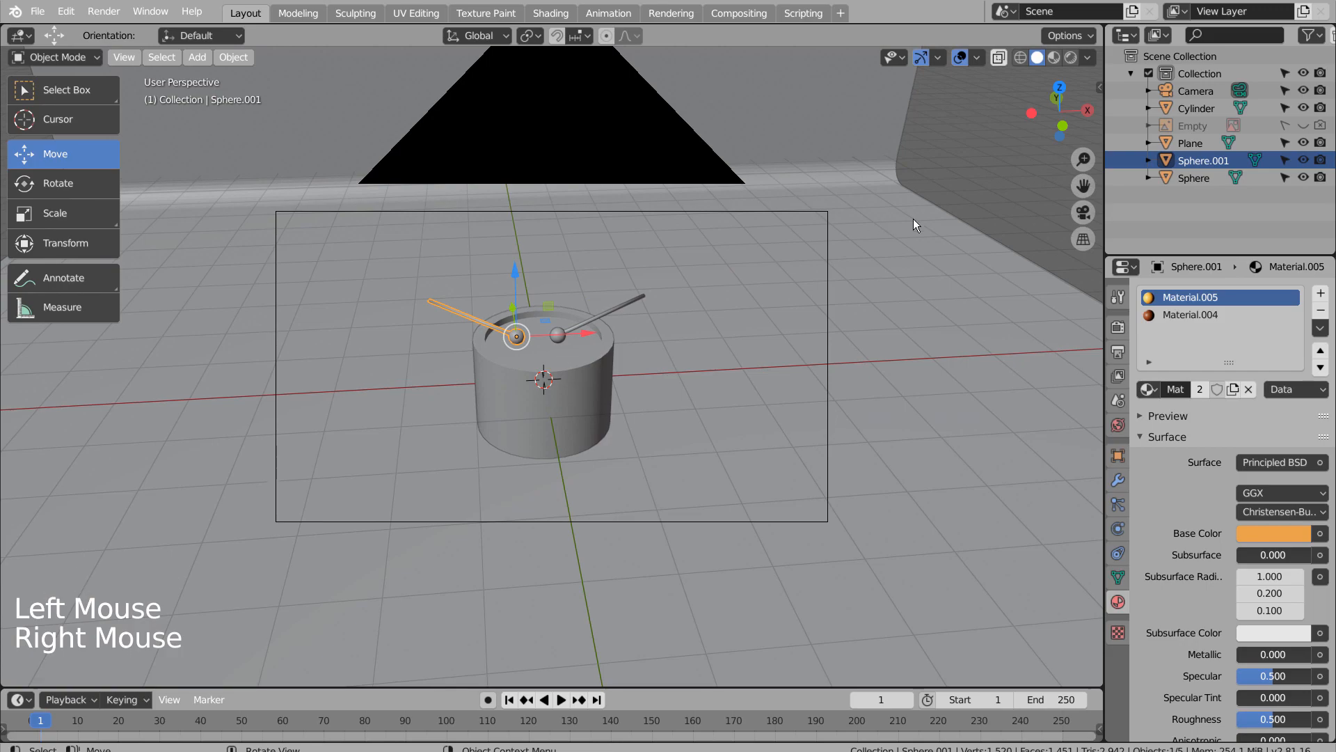
{"action": "key", "text": "F12"}
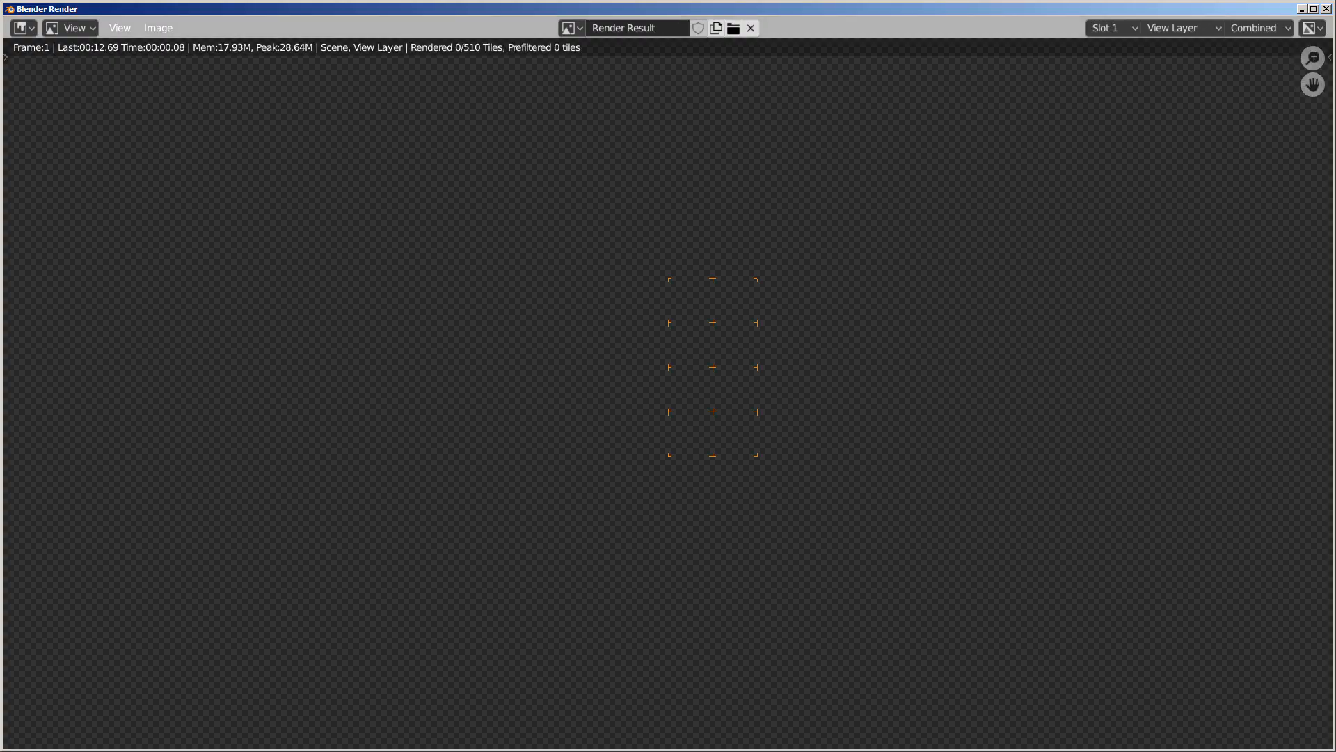